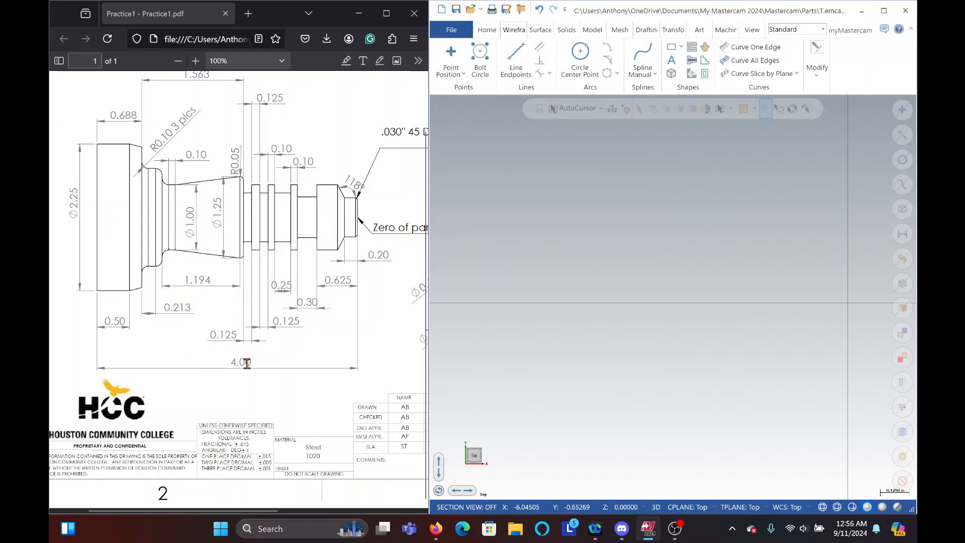
- Examine the shaft profile's lengths, diameters and part zero in the Practice1 drawing
{"action": "left_click", "coordinate": [256, 366]}
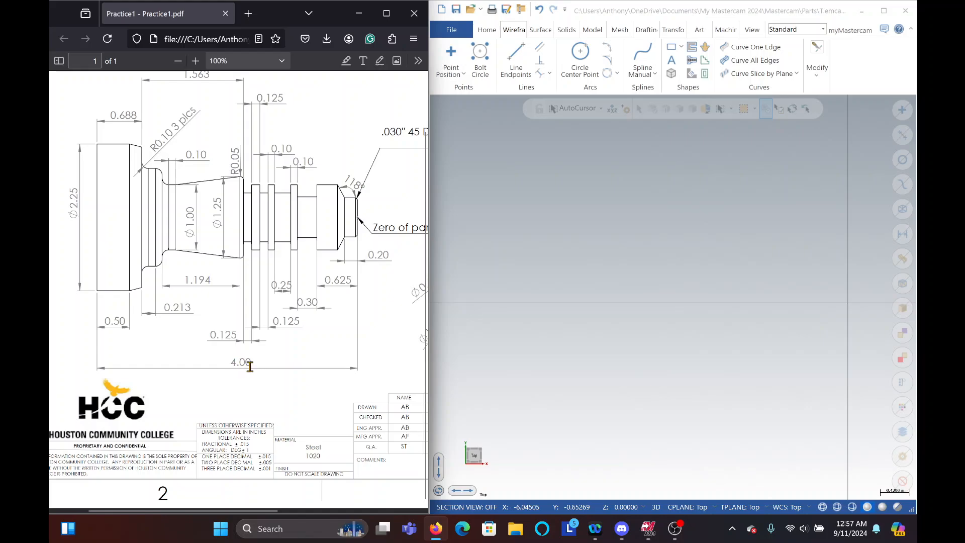
{"action": "left_click_drag", "start_coordinate": [233, 508], "coordinate": [371, 508]}
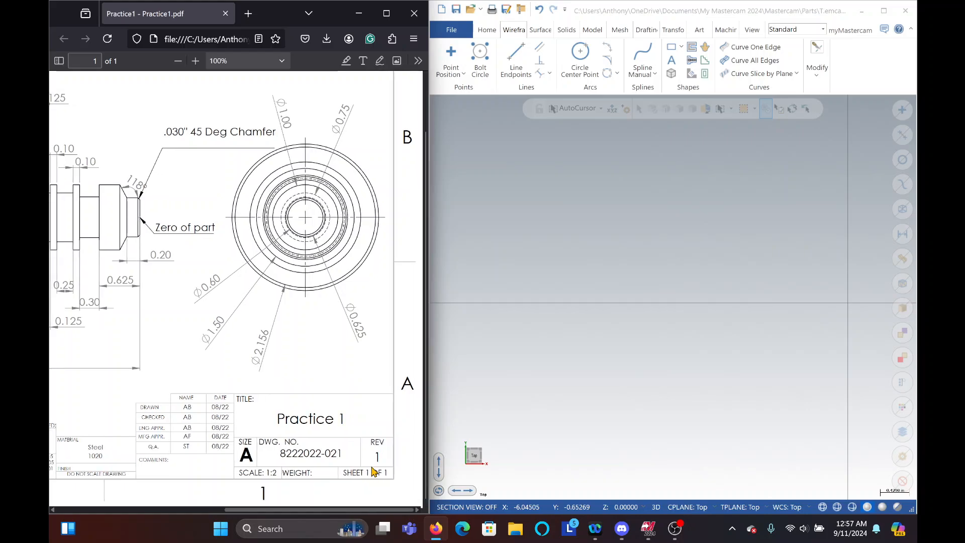
{"action": "scroll", "coordinate": [373, 472], "scroll_direction": "left", "scroll_amount": 5}
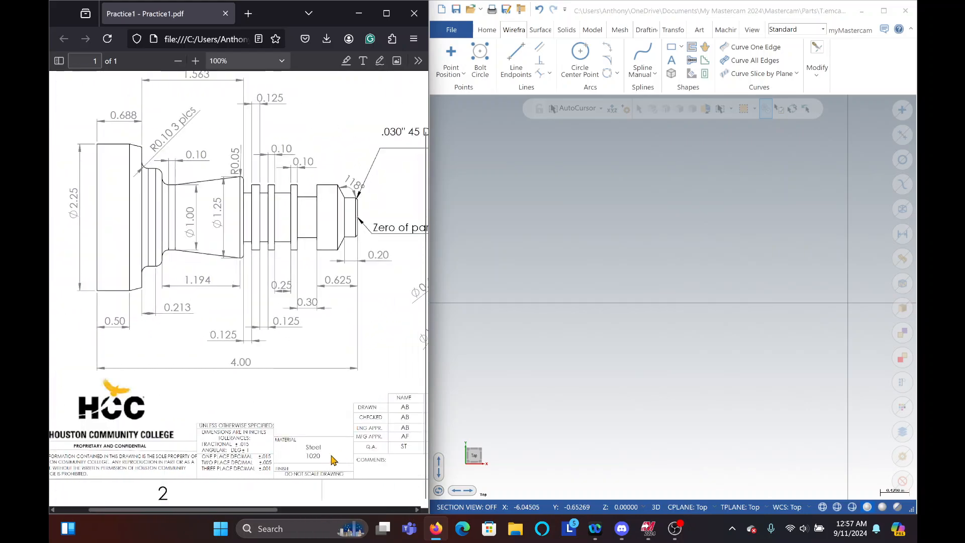
{"action": "scroll", "coordinate": [352, 467], "scroll_direction": "right", "scroll_amount": 4}
{"action": "scroll", "coordinate": [377, 475], "scroll_direction": "left", "scroll_amount": 3}
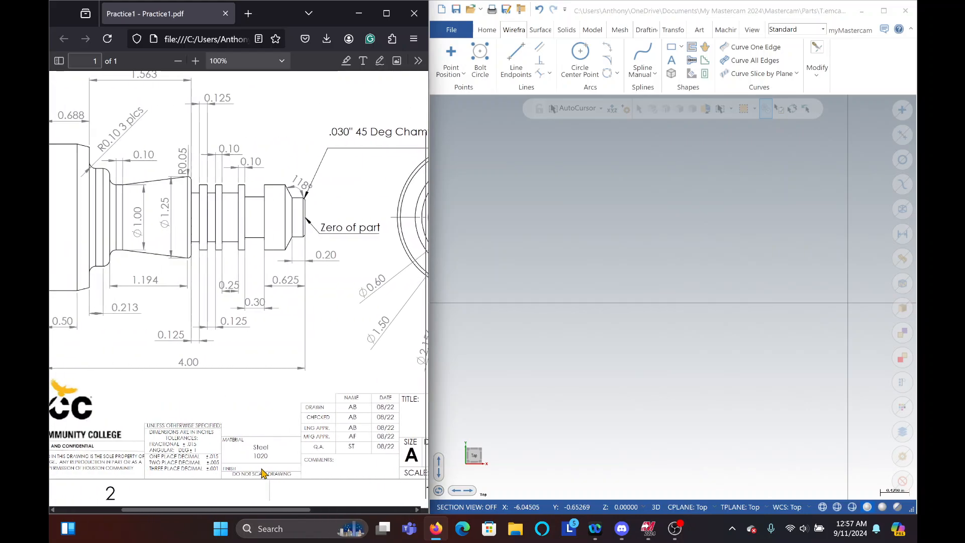
{"action": "scroll", "coordinate": [262, 473], "scroll_direction": "right", "scroll_amount": 3}
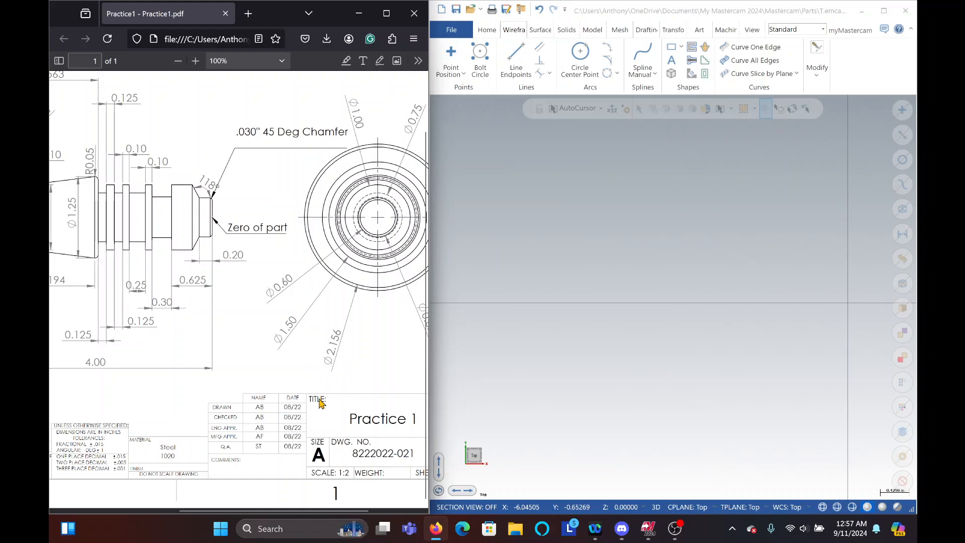
{"action": "left_click_drag", "start_coordinate": [264, 510], "coordinate": [284, 511]}
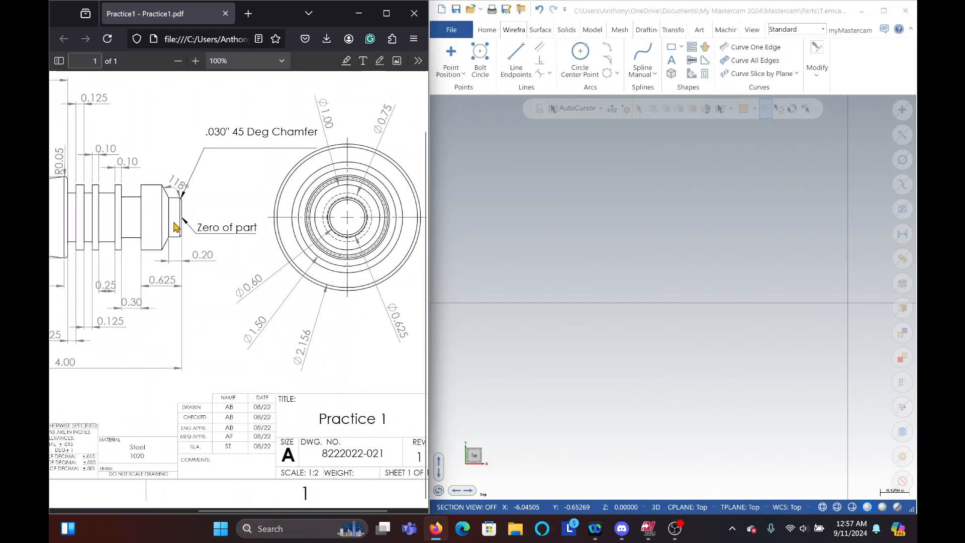
- Switch to Mastercam and draw a vertical two-endpoint line 0.3 long upward from the origin with zero axis offset
{"action": "left_click", "coordinate": [662, 176]}
{"action": "left_click", "coordinate": [517, 63]}
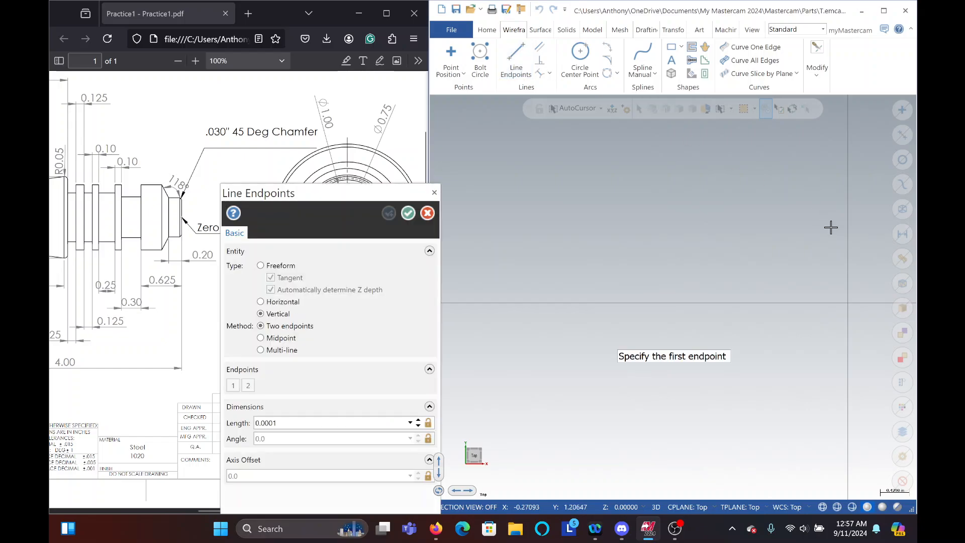
{"action": "left_click_drag", "start_coordinate": [342, 195], "coordinate": [556, 165]}
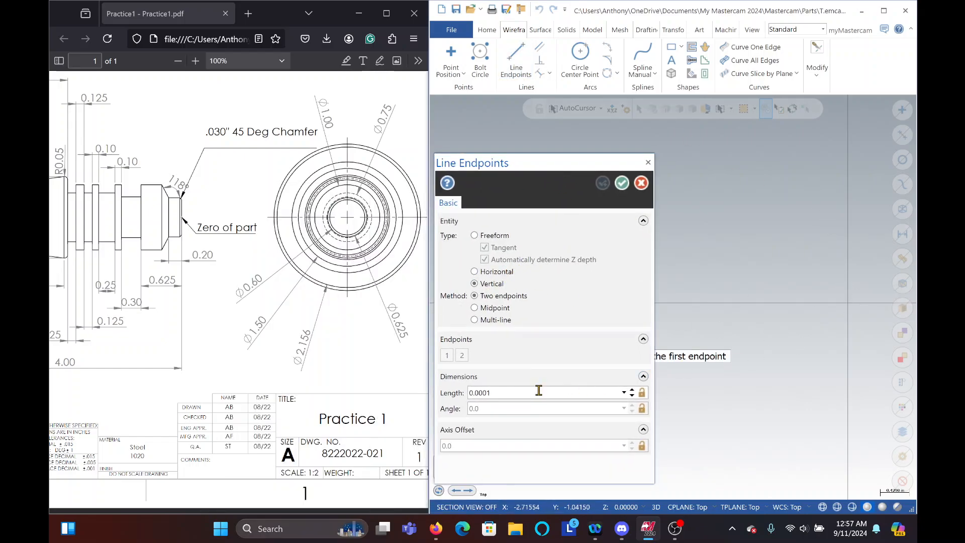
{"action": "left_click", "coordinate": [849, 305]}
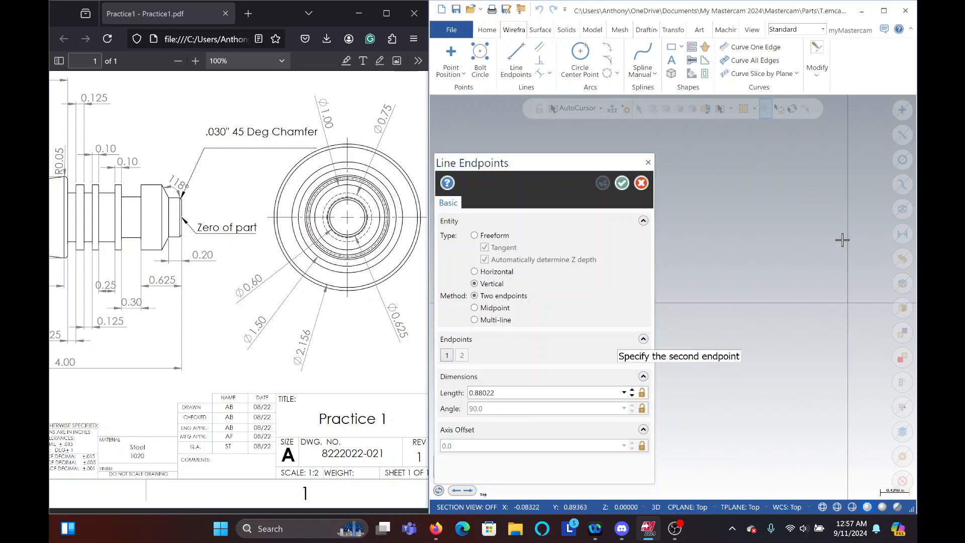
{"action": "left_click", "coordinate": [843, 237]}
{"action": "double_click", "coordinate": [530, 393]}
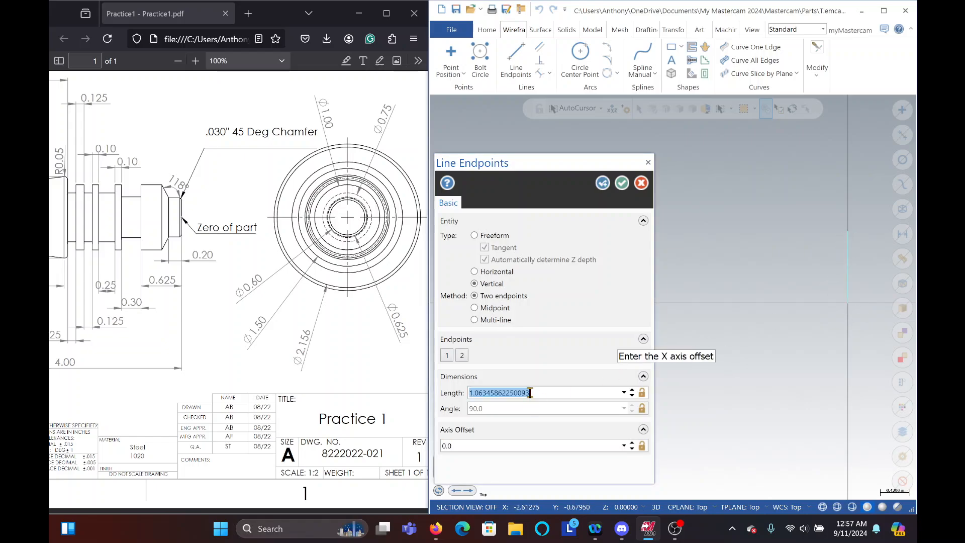
{"action": "type", "text": "0.3"}
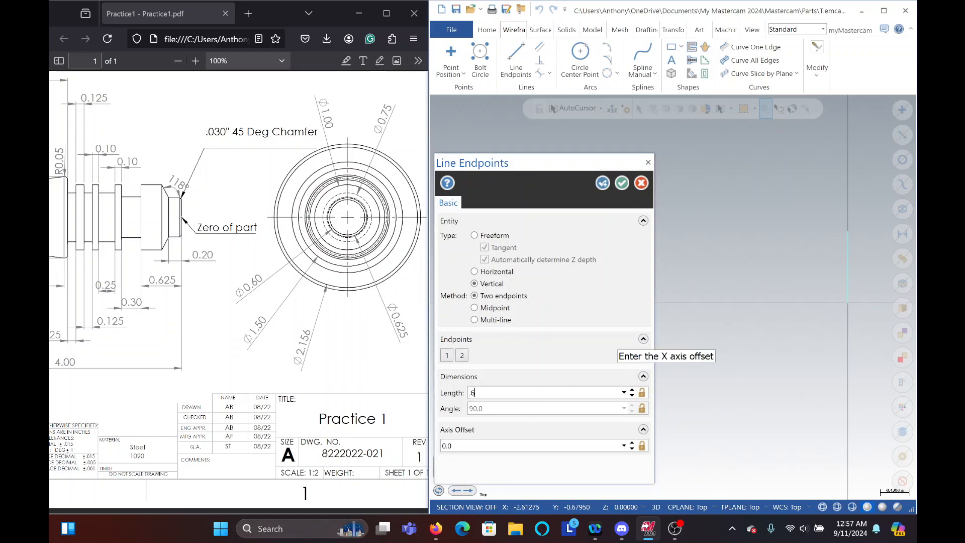
{"action": "key", "text": "Return"}
{"action": "left_click", "coordinate": [508, 442]}
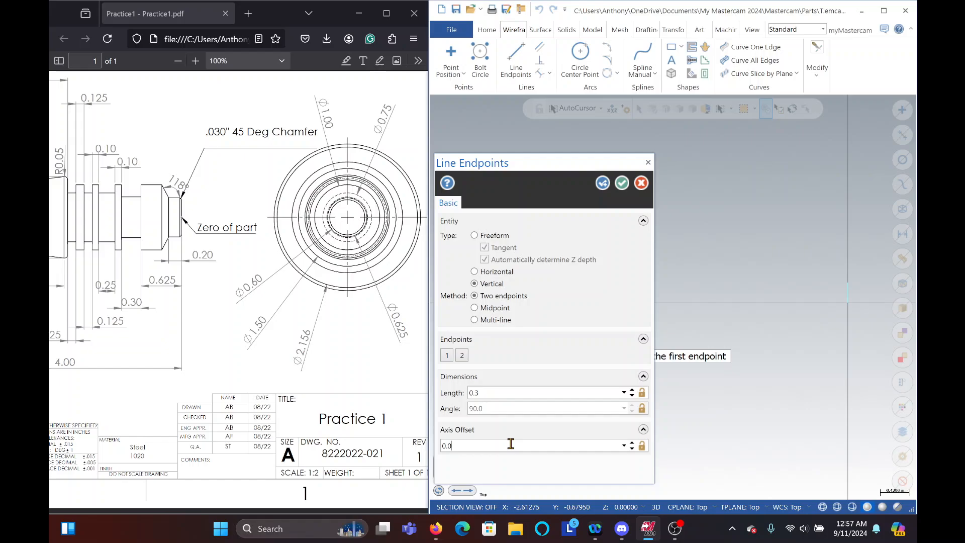
{"action": "left_click", "coordinate": [603, 183]}
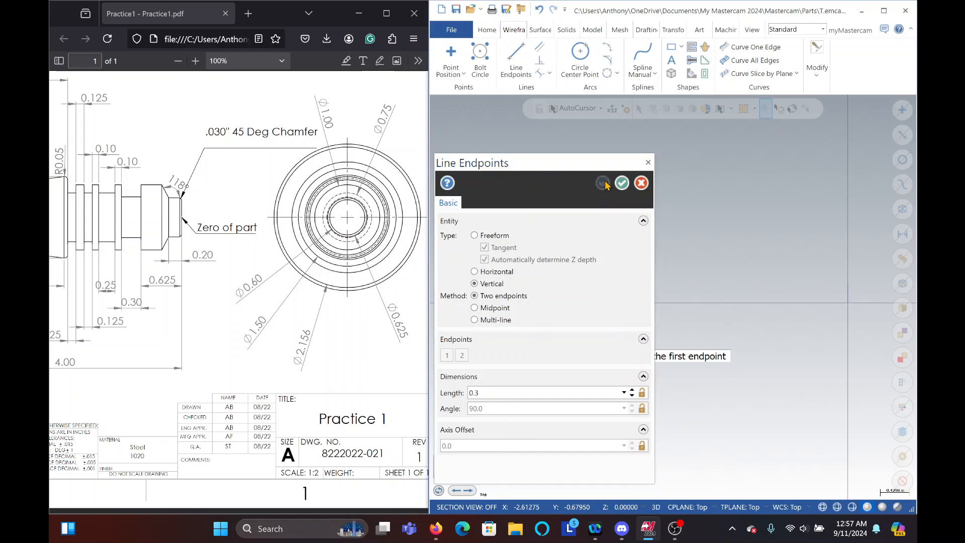
- Draw a second vertical line 0.3 long up from the origin, offset -0.2 along the X axis
{"action": "left_click", "coordinate": [849, 304]}
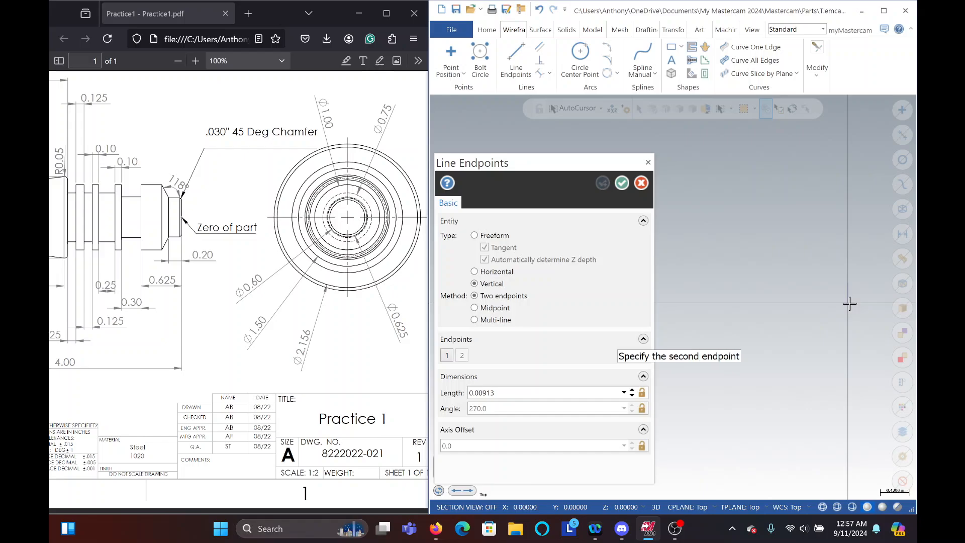
{"action": "left_click", "coordinate": [849, 283]}
{"action": "left_click", "coordinate": [465, 446]}
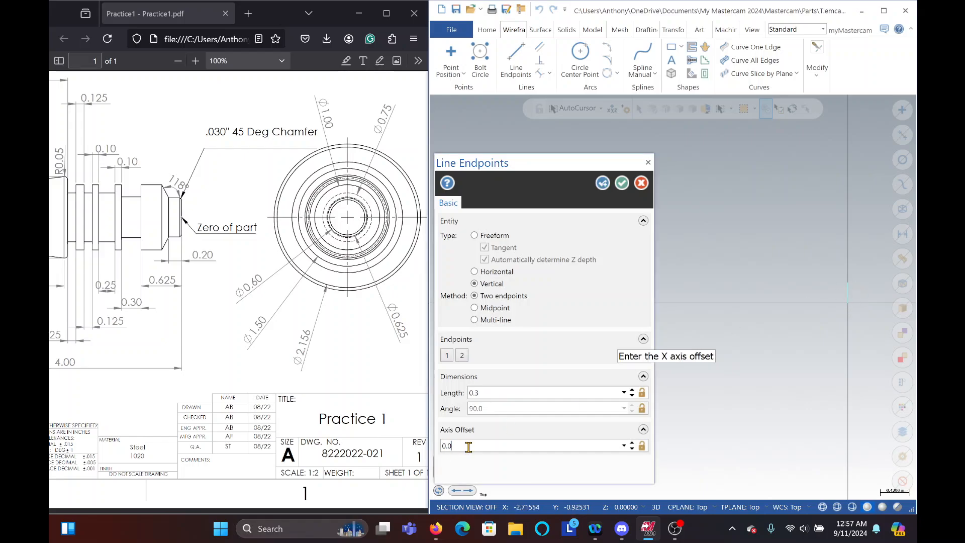
{"action": "key", "text": "BackSpace"}
{"action": "key", "text": "BackSpace"}
{"action": "key", "text": "BackSpace"}
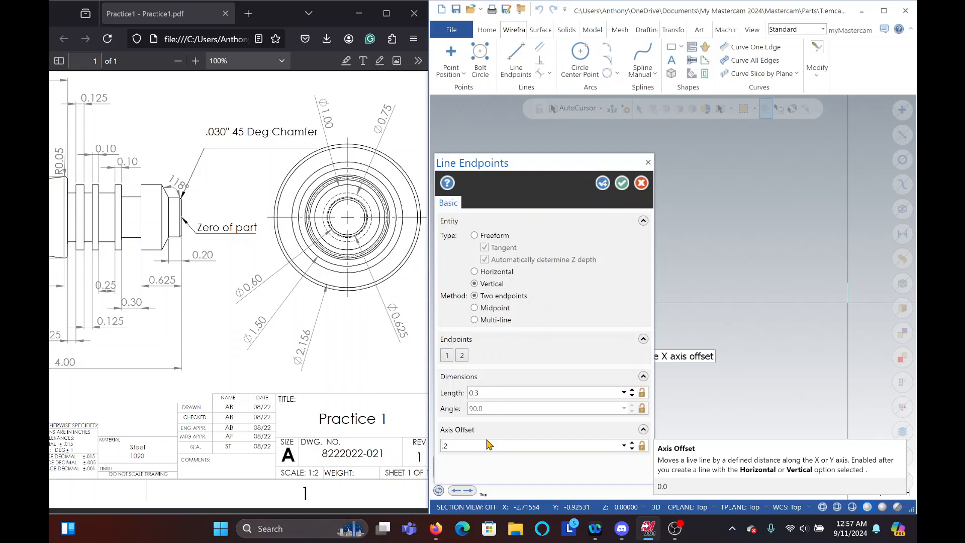
{"action": "key", "text": "Return"}
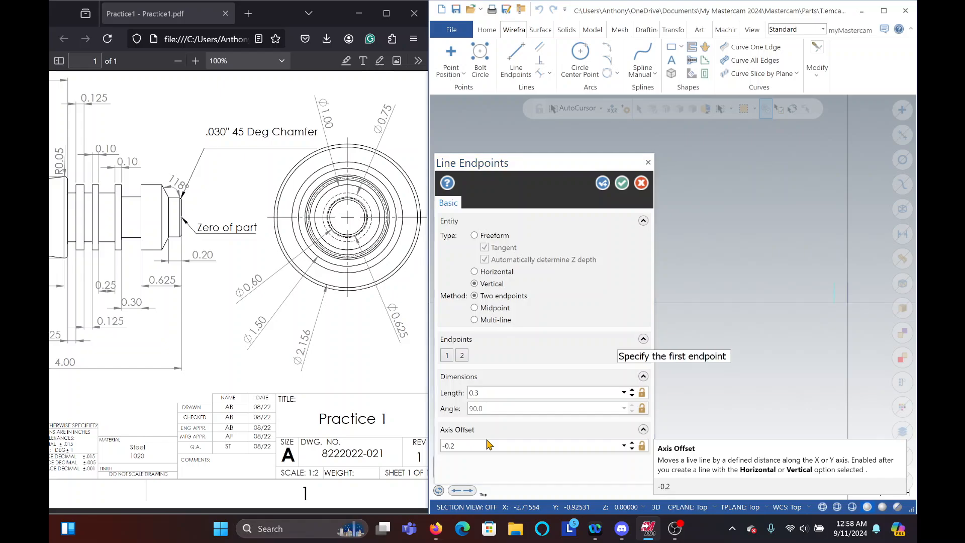
{"action": "left_click", "coordinate": [602, 183]}
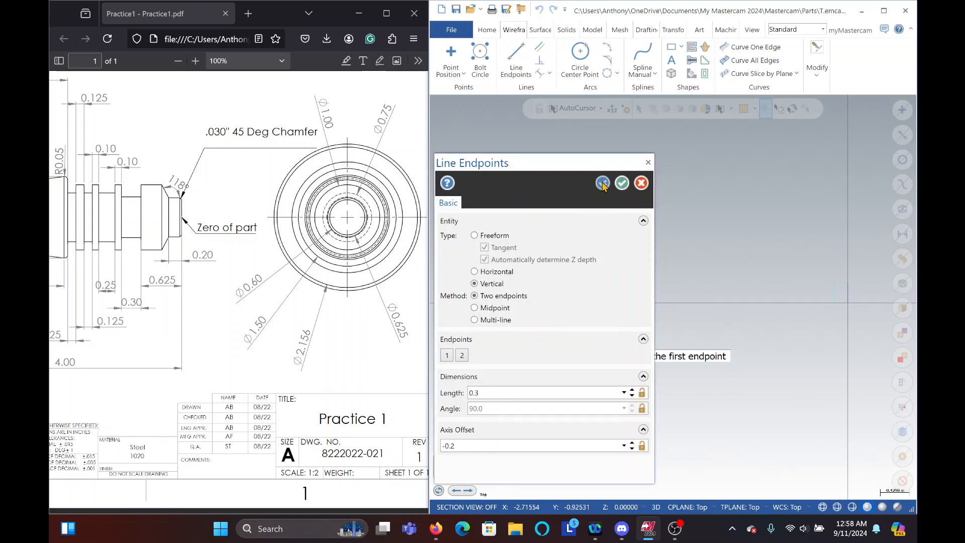
- Draw a vertical line 0.5 long up from the origin with an X axis offset of -0.625
{"action": "left_click", "coordinate": [849, 304]}
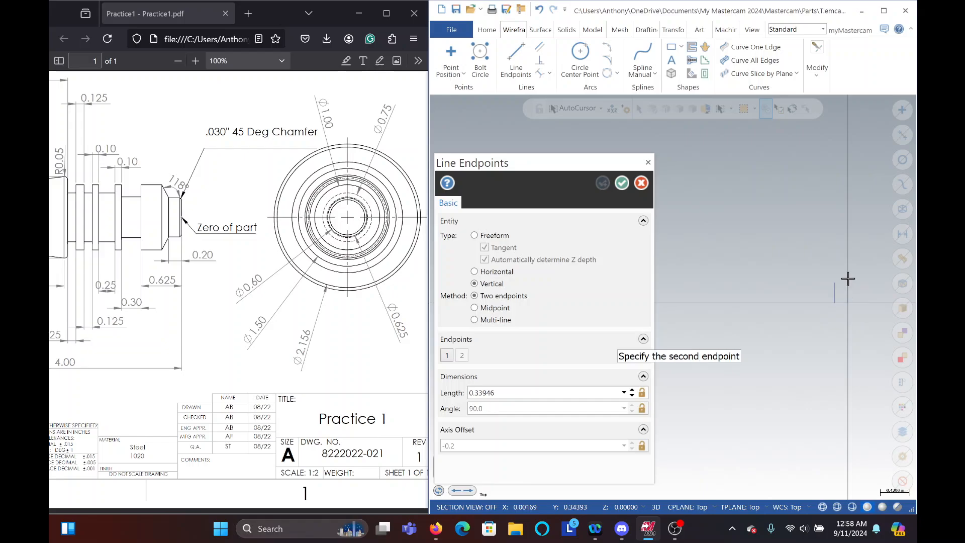
{"action": "left_click", "coordinate": [850, 241]}
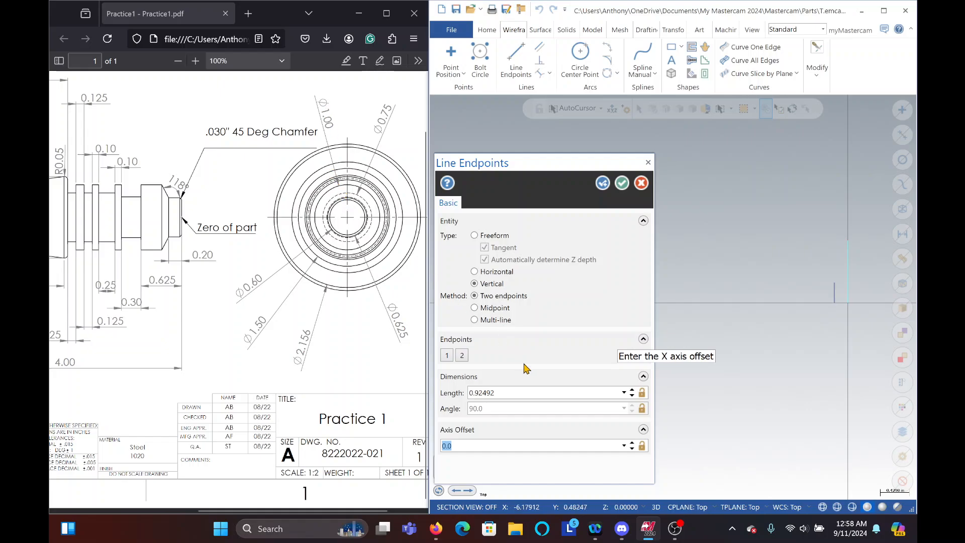
{"action": "left_click", "coordinate": [517, 391]}
{"action": "type", "text": "0.5"}
{"action": "key", "text": "Return"}
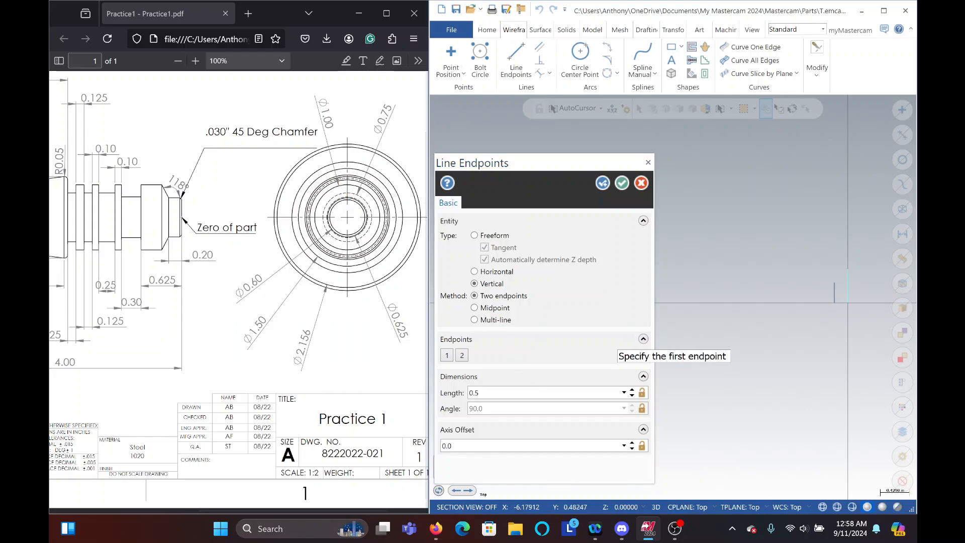
{"action": "left_click", "coordinate": [477, 445]}
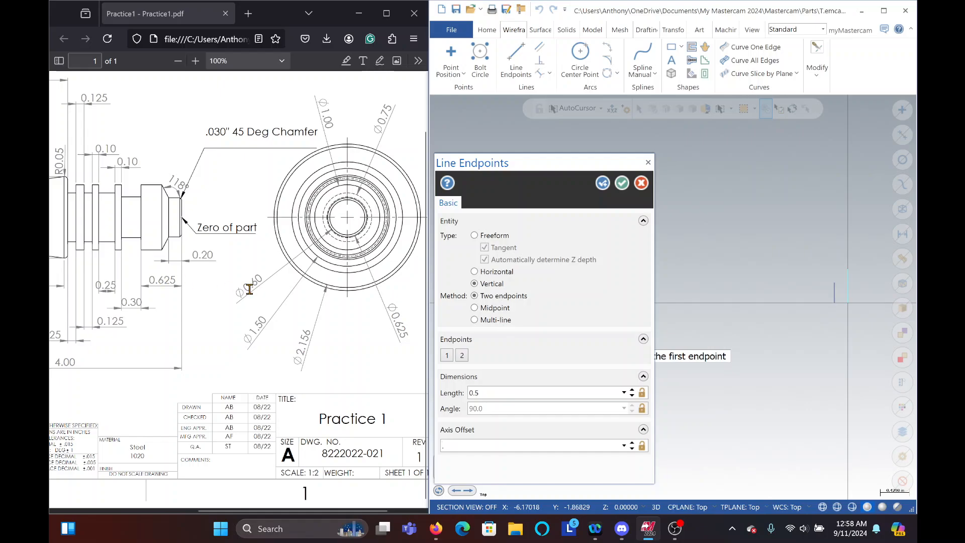
{"action": "type", "text": "-.625"}
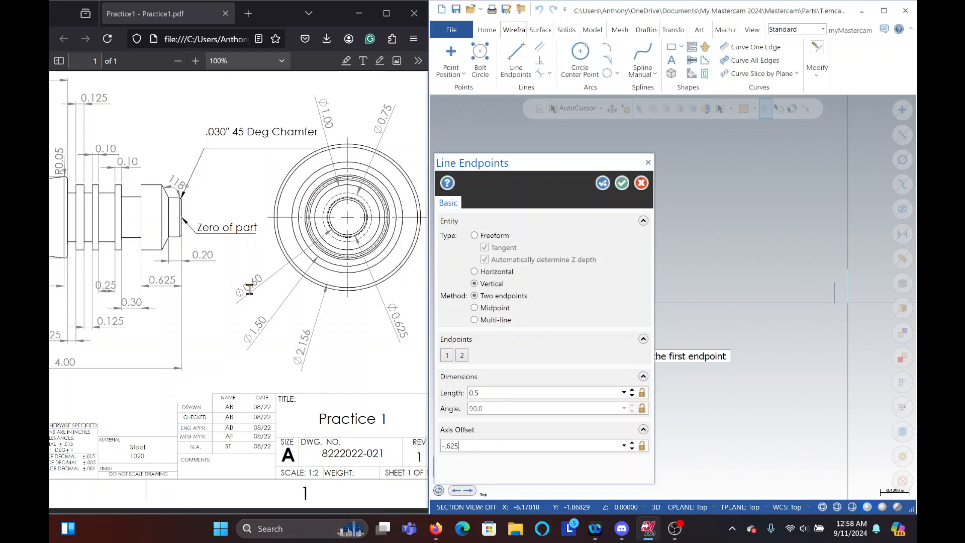
{"action": "key", "text": "Return"}
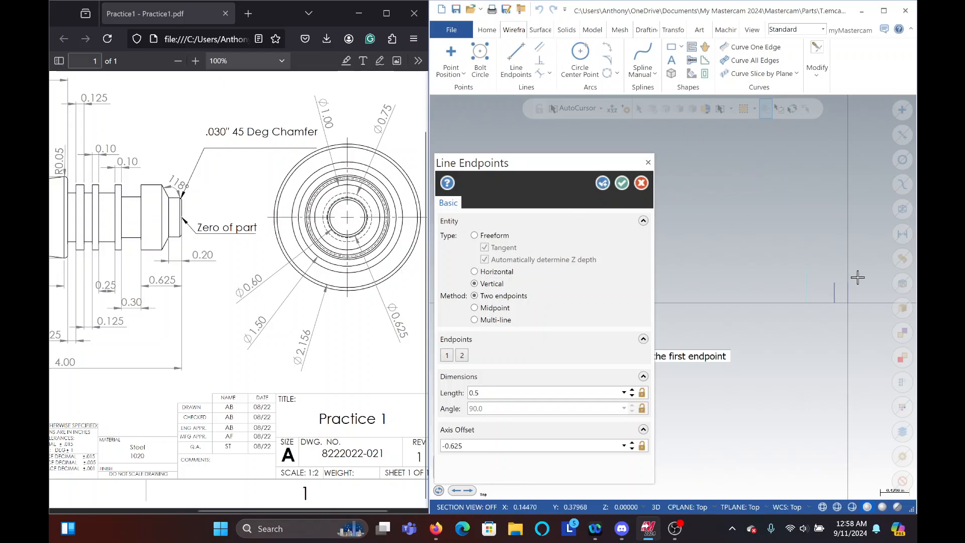
{"action": "left_click_drag", "start_coordinate": [586, 177], "coordinate": [597, 166]}
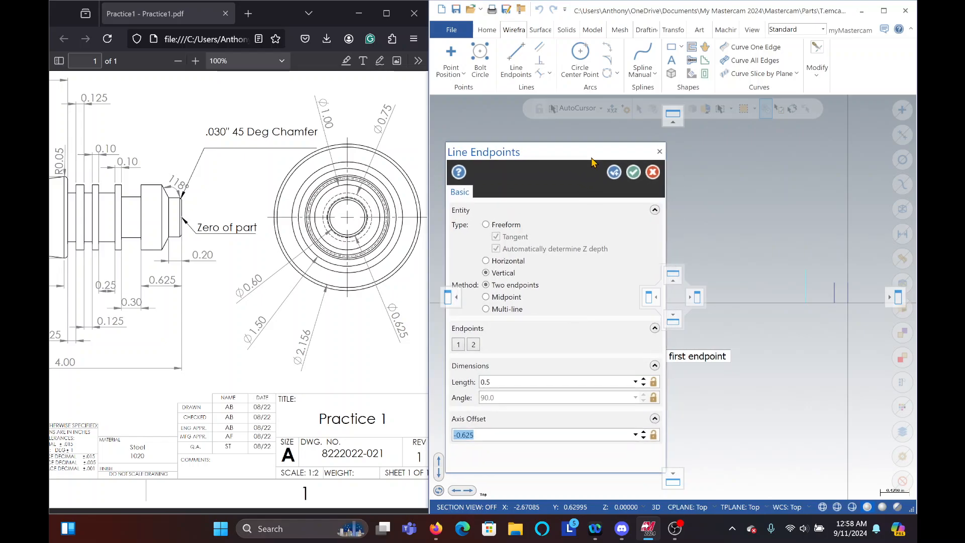
{"action": "left_click", "coordinate": [617, 177]}
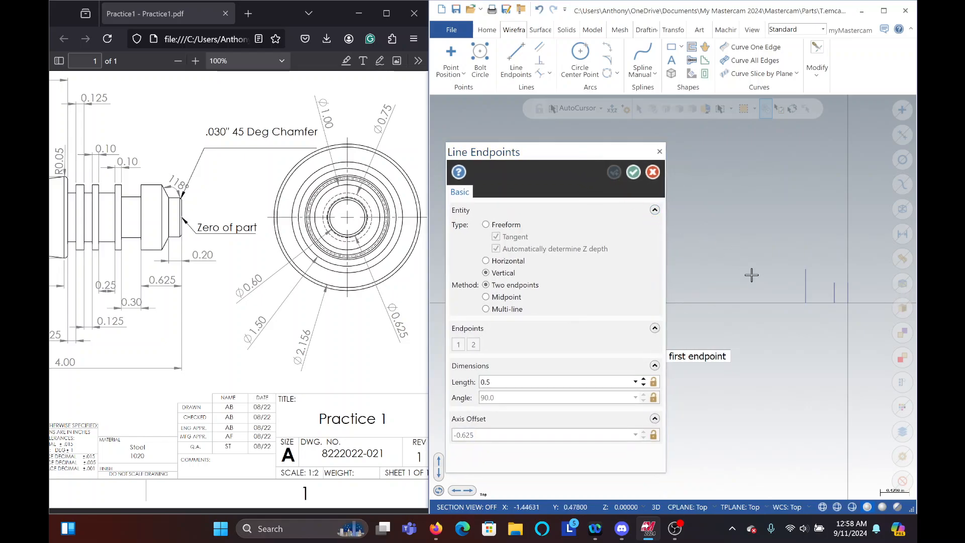
- Draw a vertical line 0.3125 long from the foot of the 0.5 line, setting its X axis offset to -0.625-.3
{"action": "left_click", "coordinate": [807, 304]}
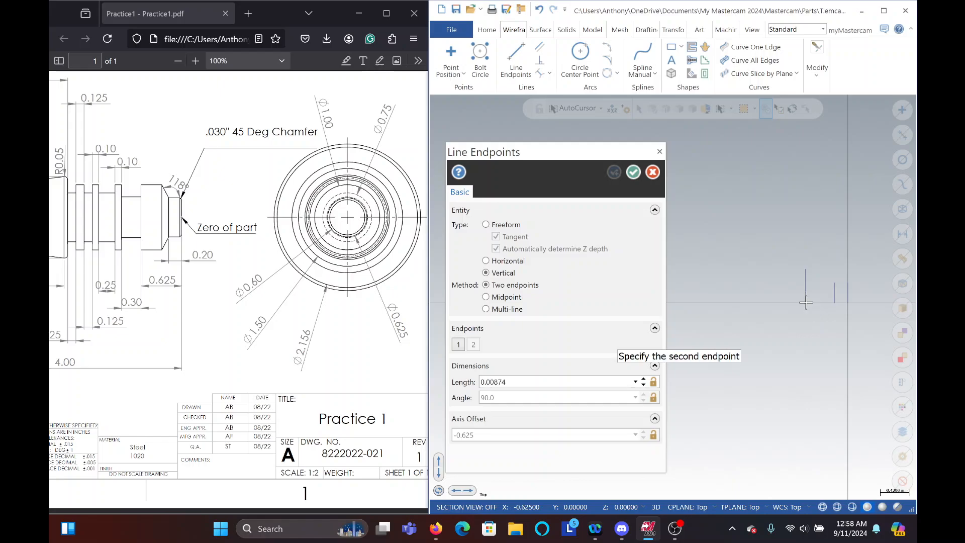
{"action": "left_click", "coordinate": [804, 287]}
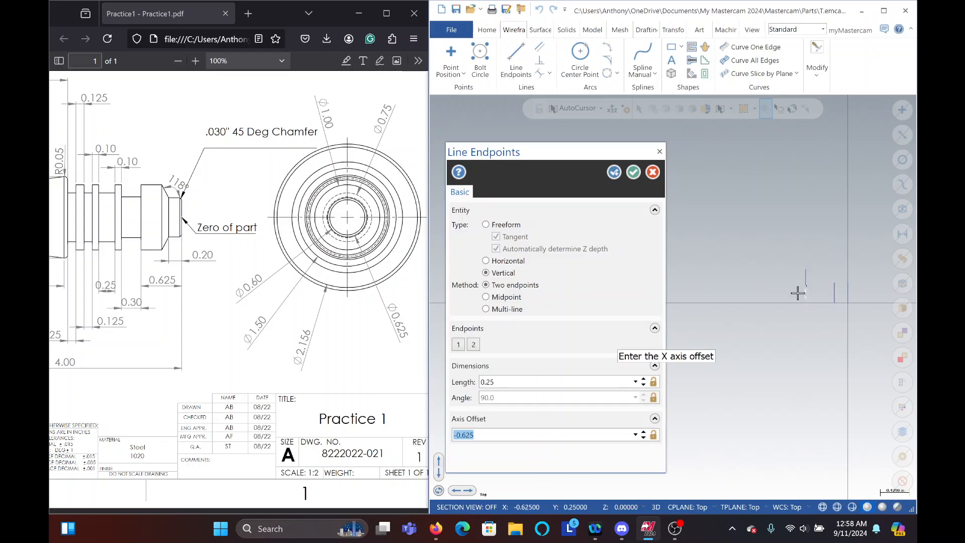
{"action": "double_click", "coordinate": [546, 381]}
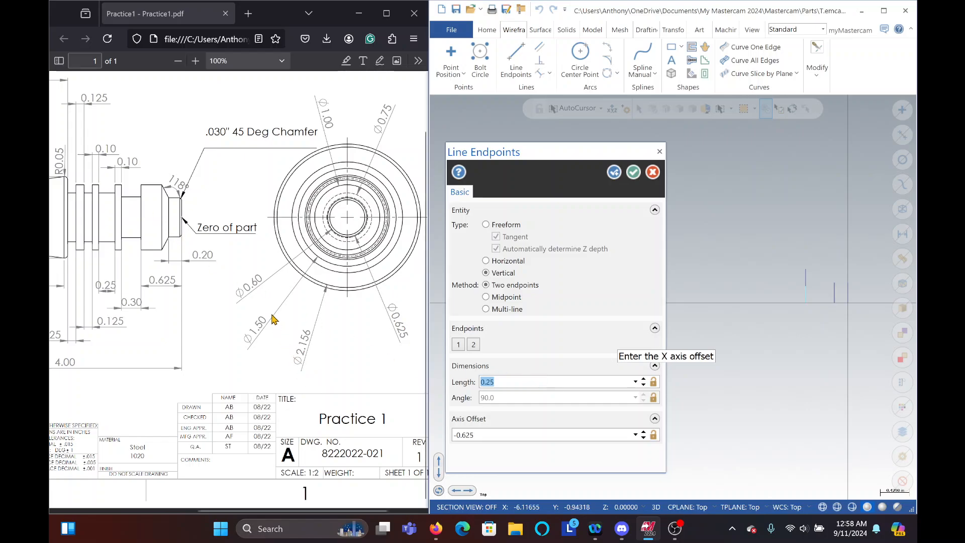
{"action": "type", "text": "."}
{"action": "key", "text": "Return"}
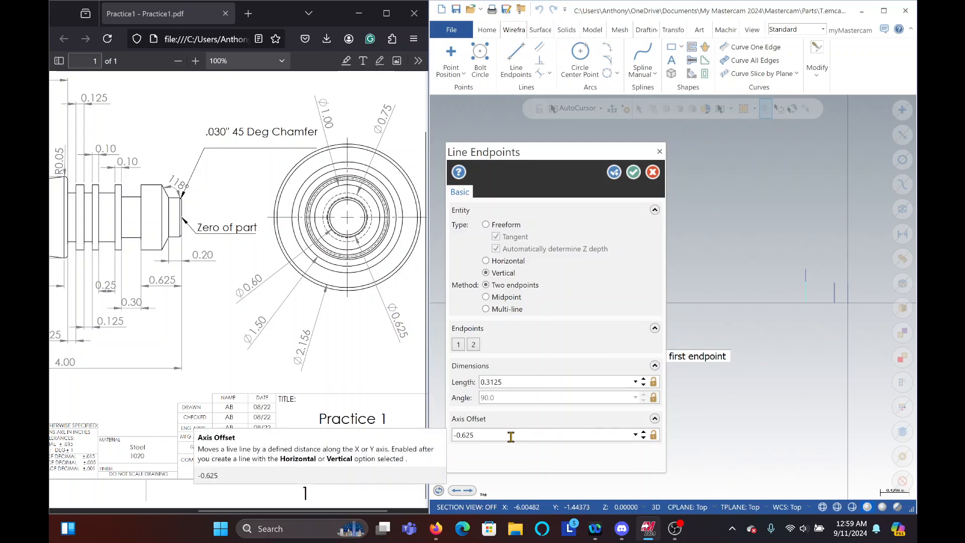
{"action": "left_click", "coordinate": [511, 437]}
{"action": "left_click", "coordinate": [511, 437]}
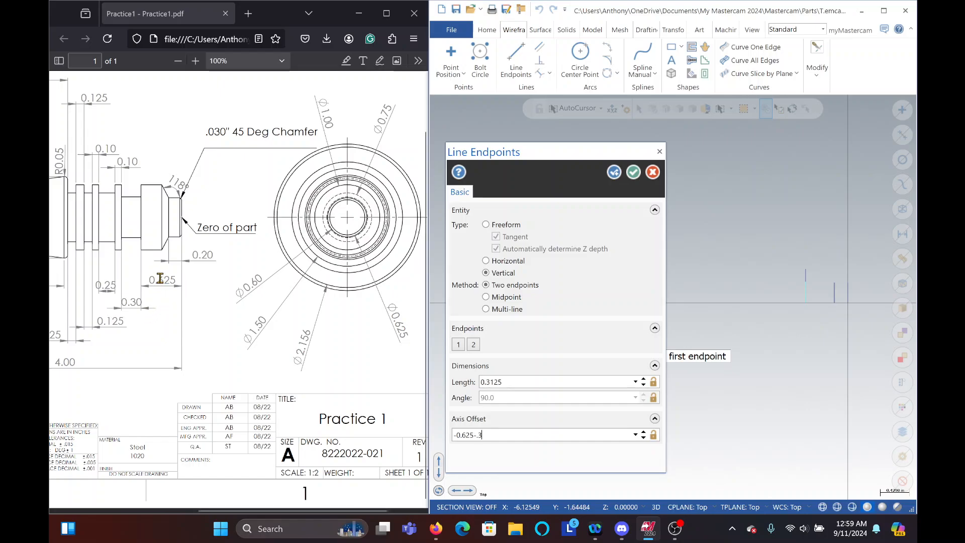
{"action": "left_click", "coordinate": [615, 173]}
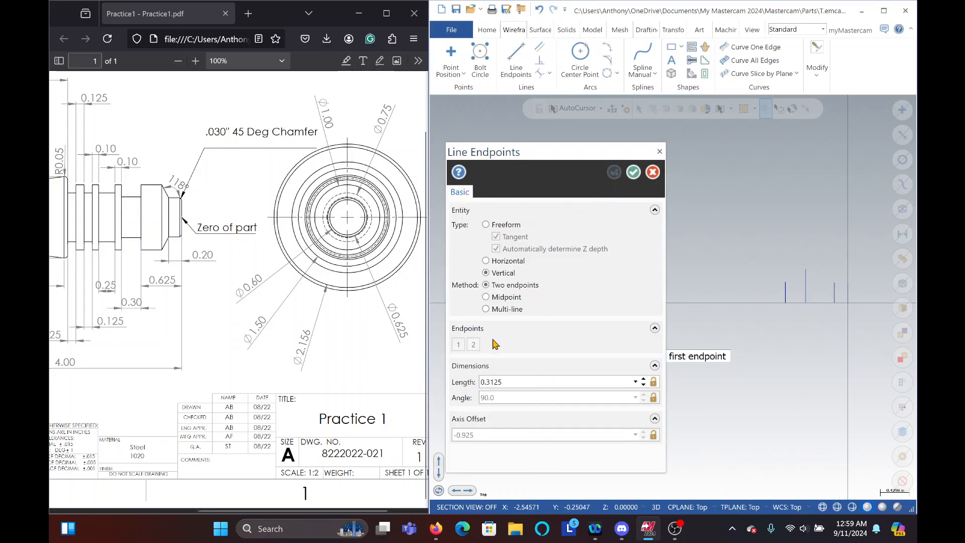
- Draw a vertical line 0.5 long up from the foot of the 0.3125 line, with its X axis offset at -1.025
{"action": "left_click", "coordinate": [786, 302]}
{"action": "left_click", "coordinate": [774, 233]}
{"action": "left_click", "coordinate": [533, 383]}
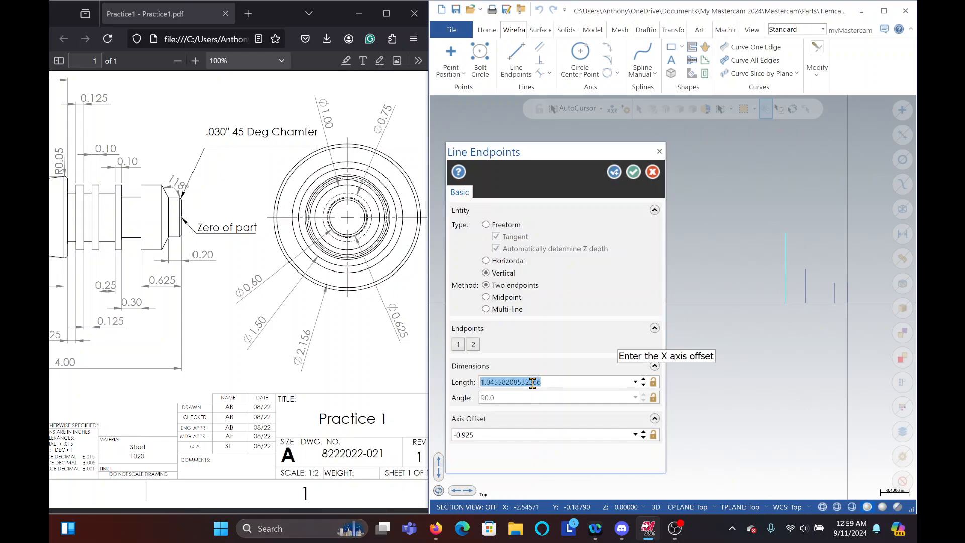
{"action": "type", "text": ".5"}
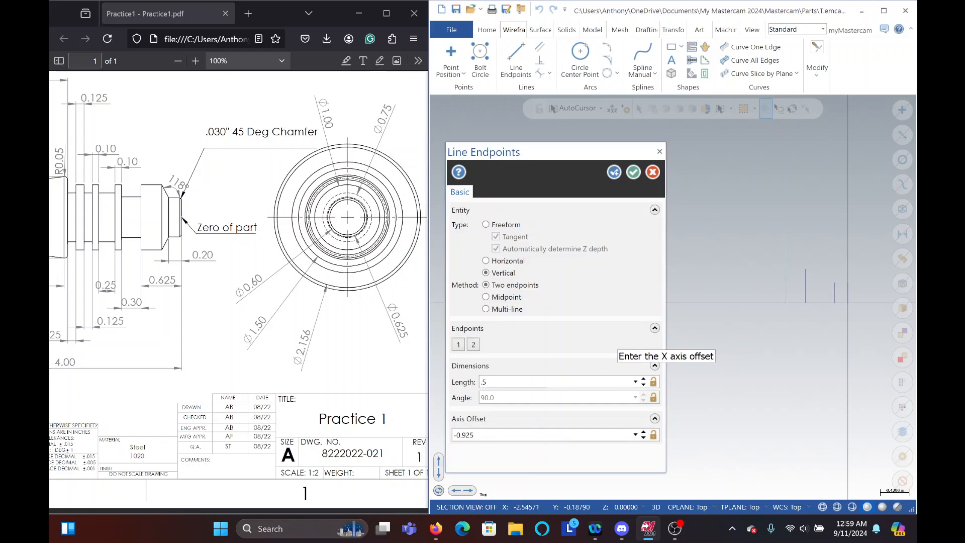
{"action": "key", "text": "Return"}
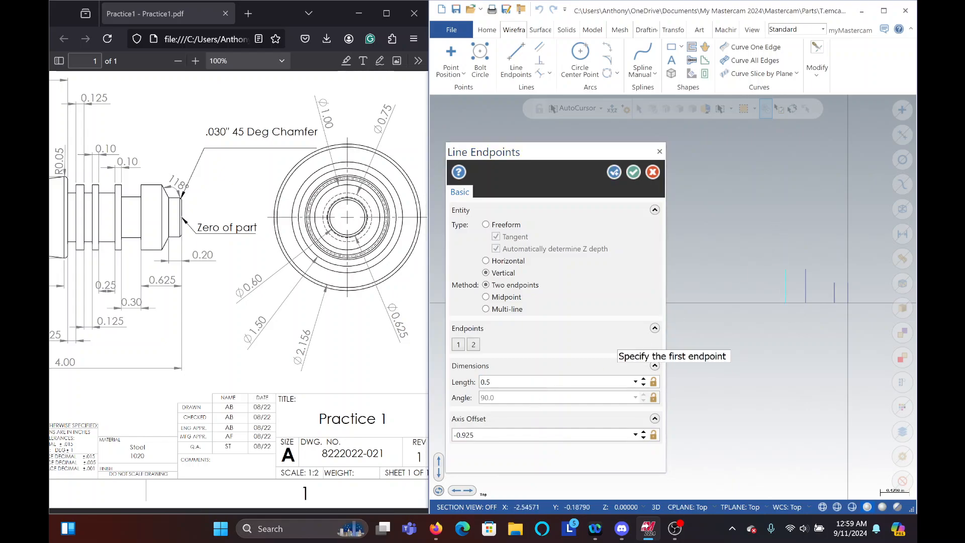
{"action": "left_click", "coordinate": [508, 435]}
{"action": "left_click", "coordinate": [508, 435]}
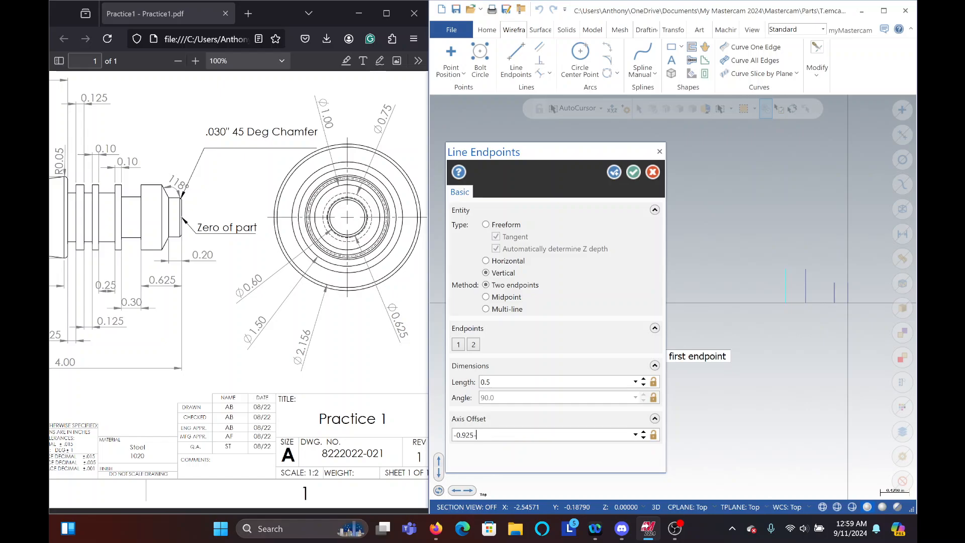
{"action": "key", "text": "Return"}
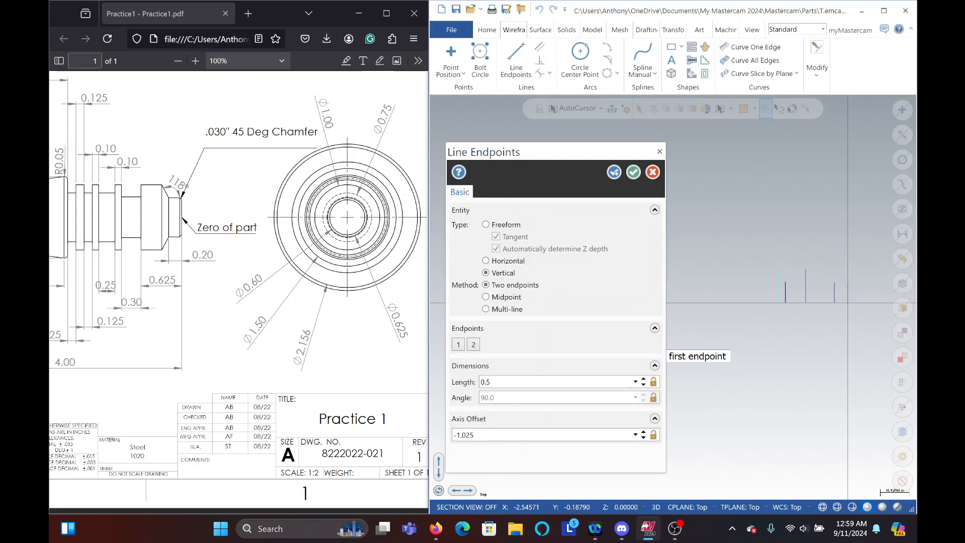
{"action": "left_click", "coordinate": [614, 173]}
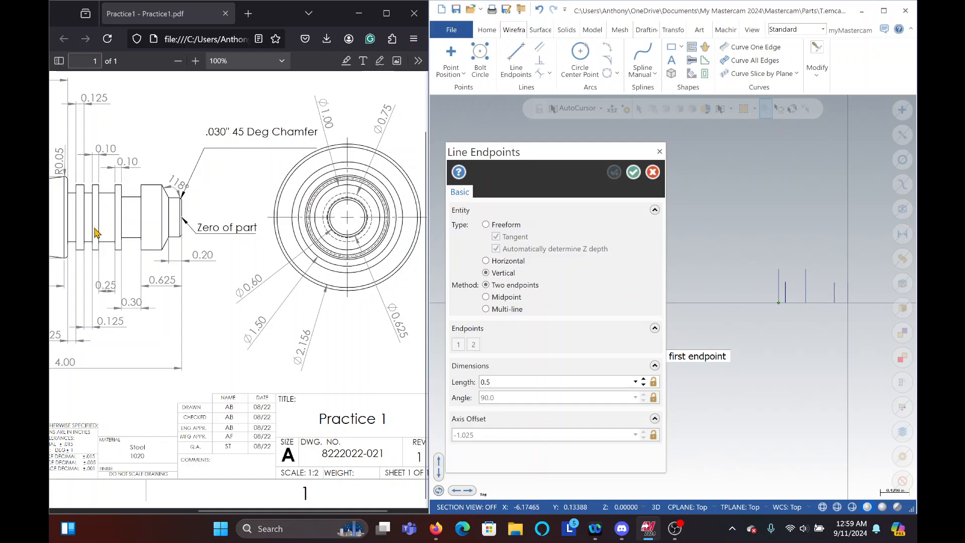
- Draw a vertical line .75/2 long from the foot of the line at X -1.025, setting its X axis offset to -1.025-.25
{"action": "left_click", "coordinate": [780, 306]}
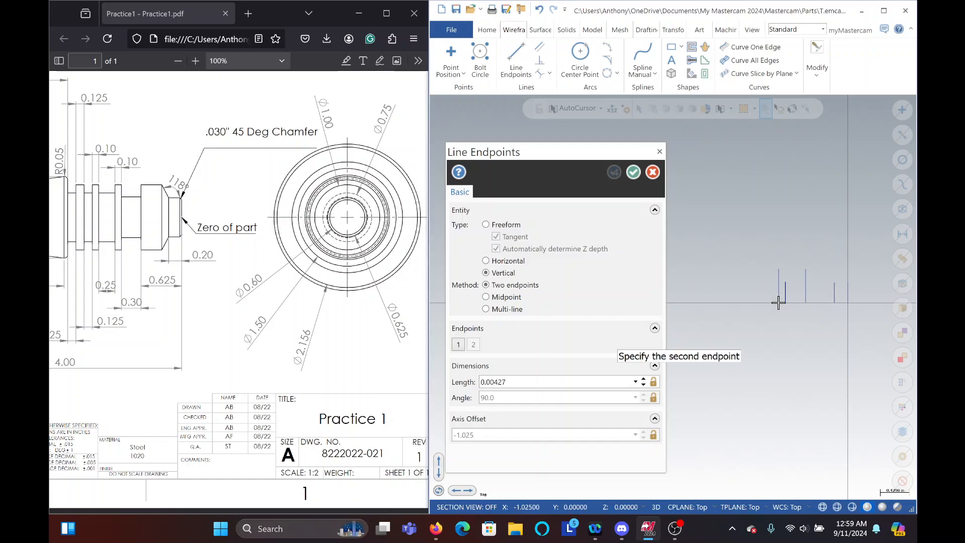
{"action": "left_click", "coordinate": [762, 258]}
{"action": "left_click", "coordinate": [535, 382]}
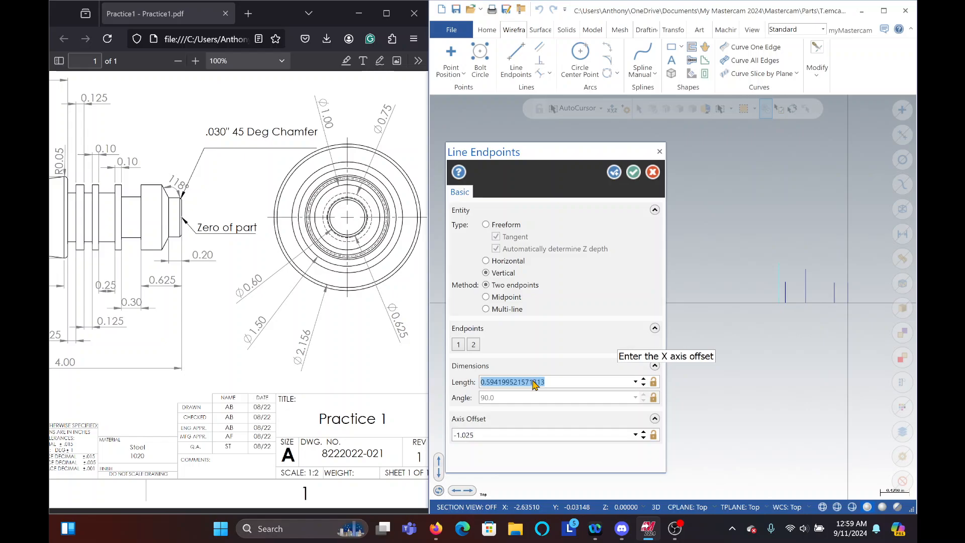
{"action": "type", "text": ".75/2"}
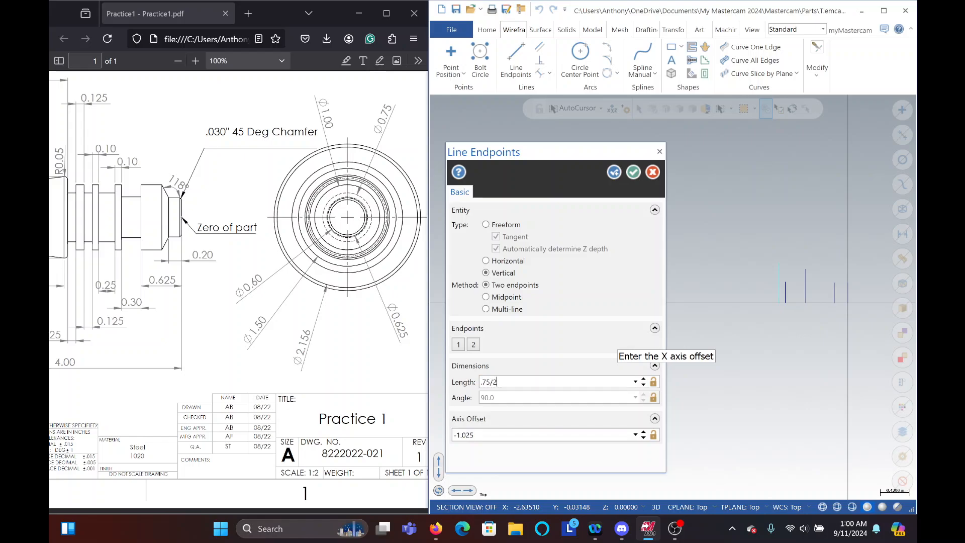
{"action": "key", "text": "Return"}
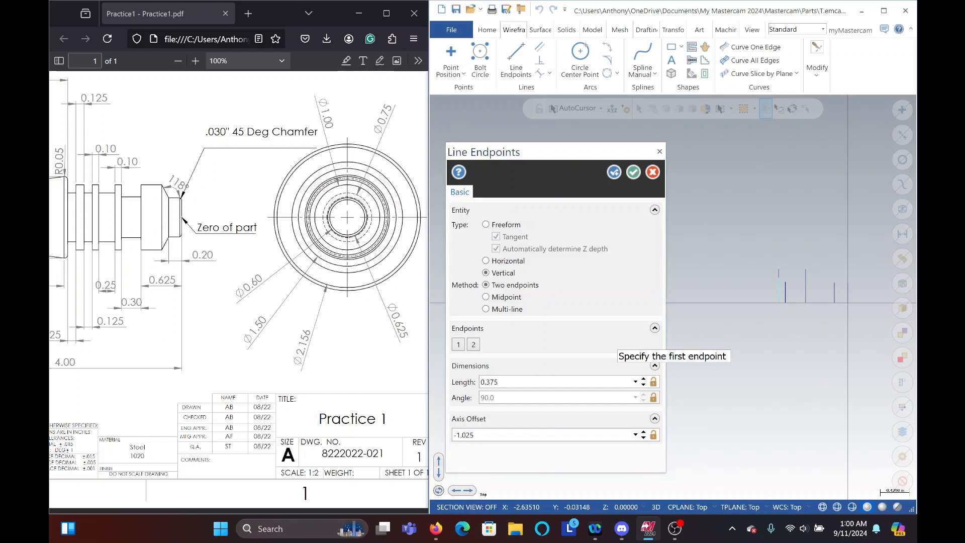
{"action": "left_click", "coordinate": [496, 432]}
{"action": "left_click", "coordinate": [514, 433]}
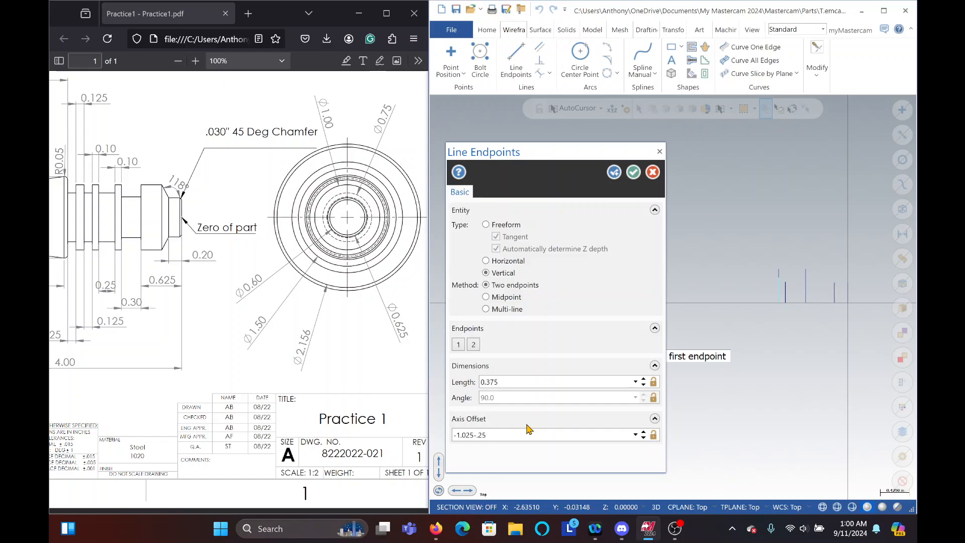
{"action": "key", "text": "Return"}
{"action": "left_click", "coordinate": [614, 172]}
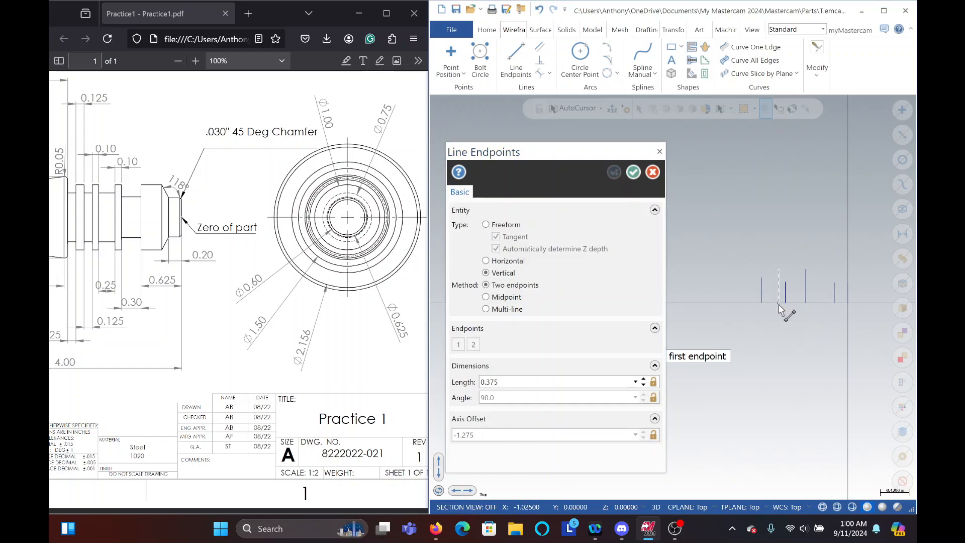
- Draw a vertical line 0.5 long from the foot of the 0.375 line, with its X axis offset at -1.375
{"action": "left_click", "coordinate": [761, 301]}
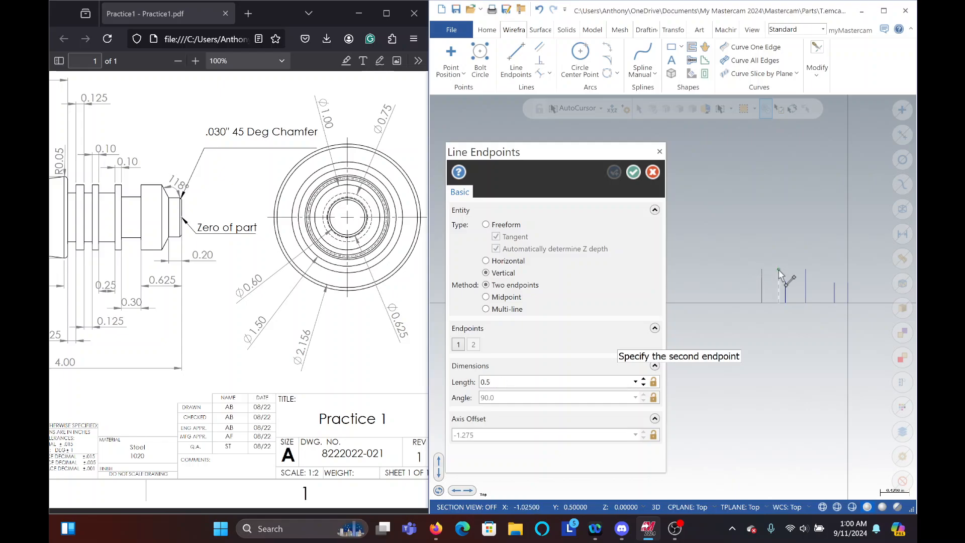
{"action": "left_click", "coordinate": [779, 271]}
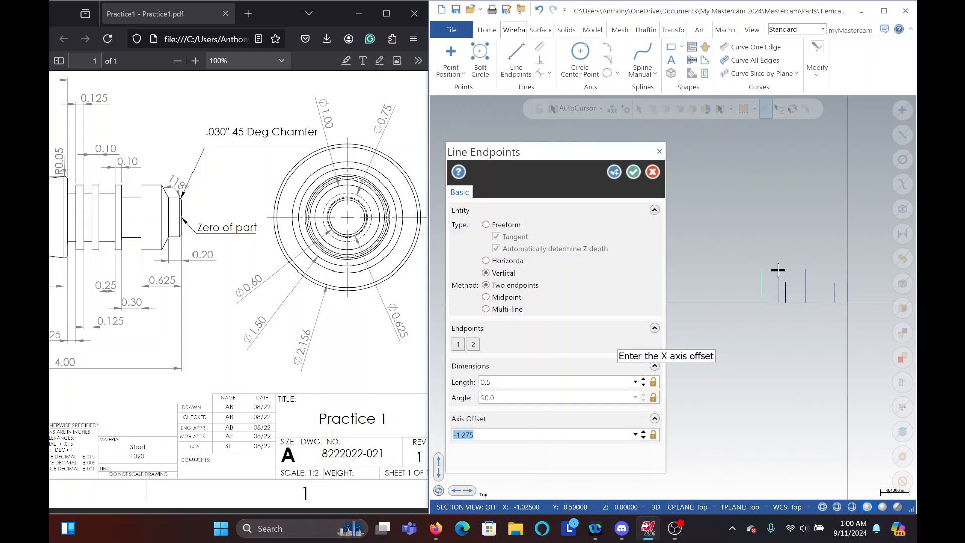
{"action": "left_click", "coordinate": [501, 439]}
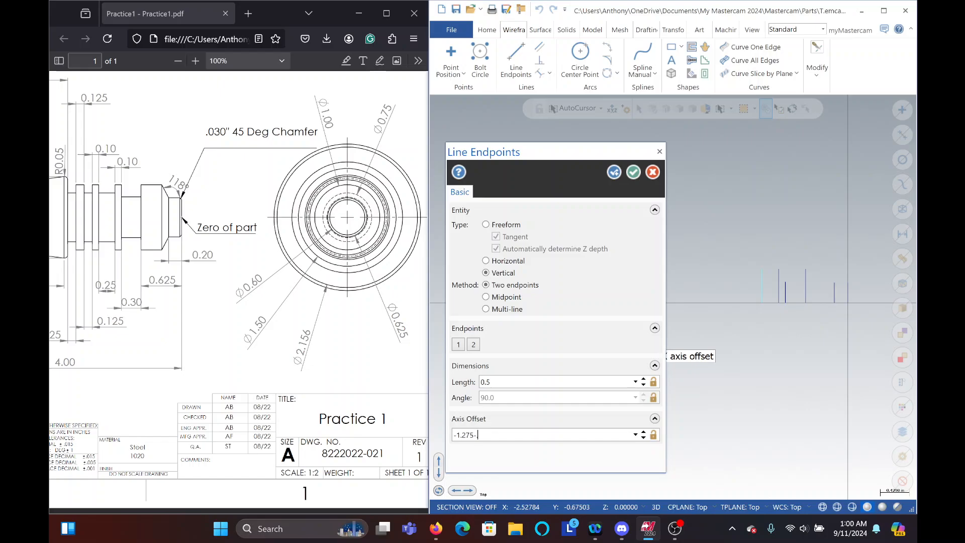
{"action": "key", "text": "Return"}
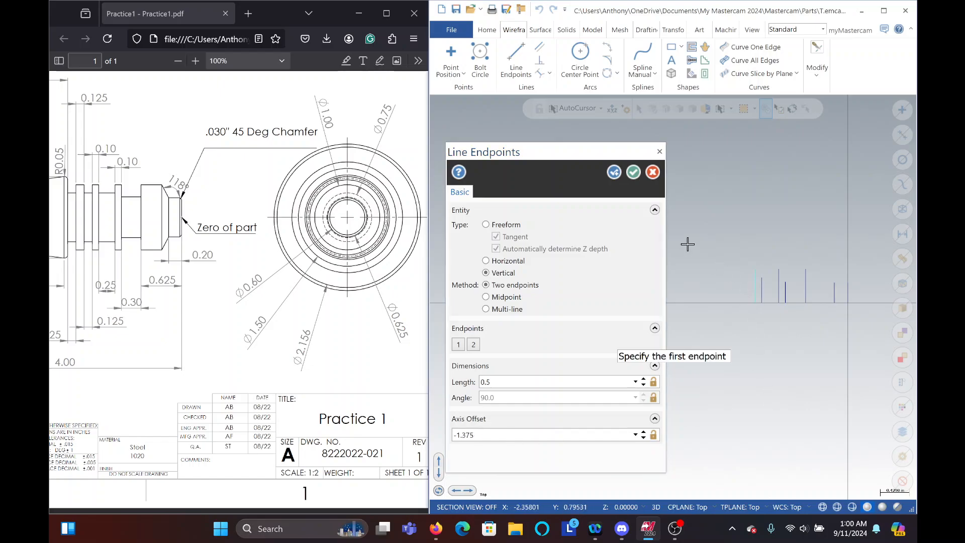
{"action": "left_click", "coordinate": [615, 172]}
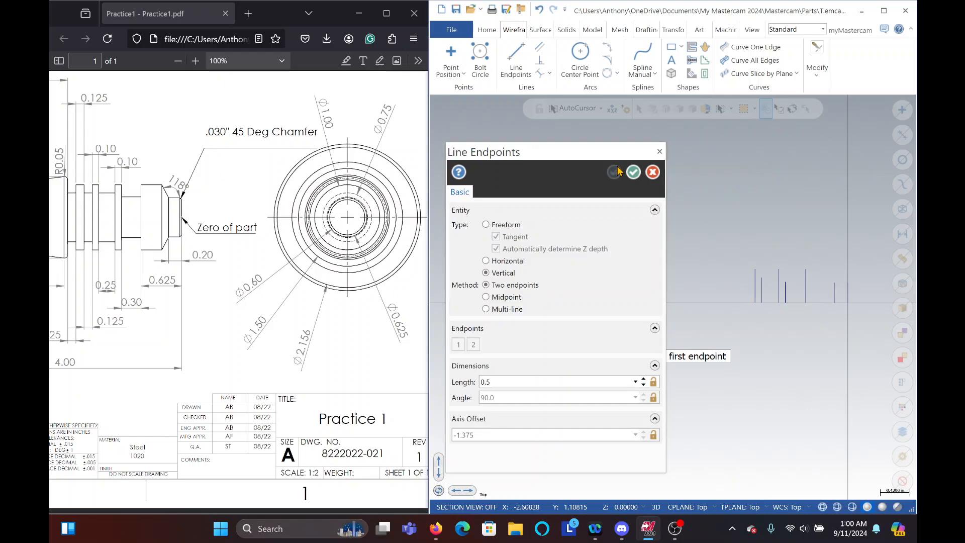
- Draw a vertical line 0.5 long from the foot of the line at X -1.375, setting its X axis offset to -1.375-.125
{"action": "left_click", "coordinate": [757, 308]}
{"action": "left_click", "coordinate": [750, 268]}
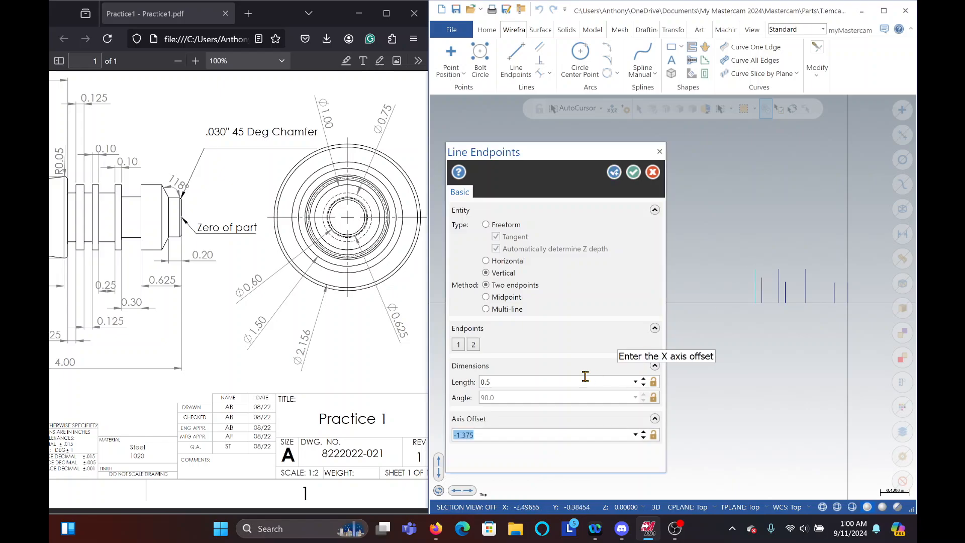
{"action": "left_click", "coordinate": [512, 431]}
{"action": "type", "text": "-.125"}
{"action": "key", "text": "Return"}
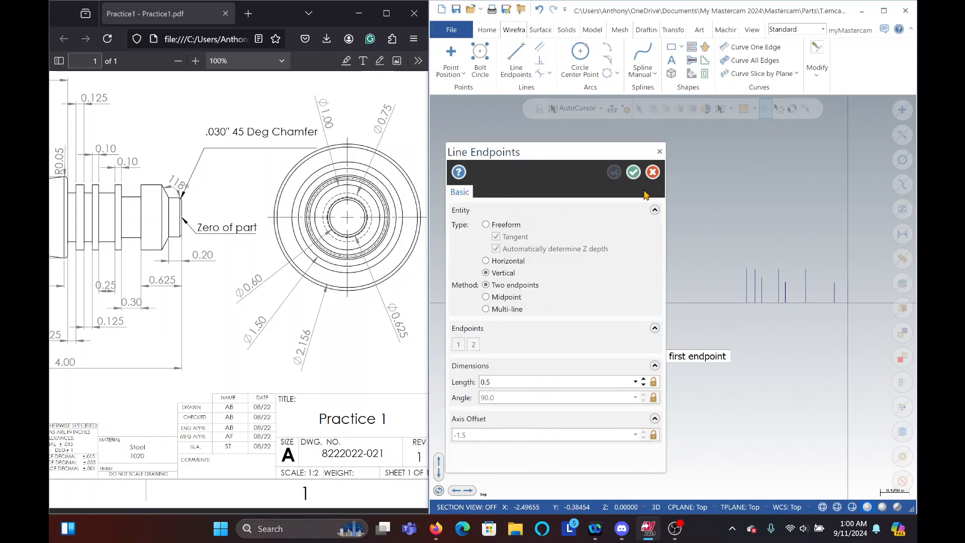
- Draw a vertical line 0.5 long from the foot of the line at X -1.5, setting its X axis offset to -1.5-.125
{"action": "left_click", "coordinate": [749, 305]}
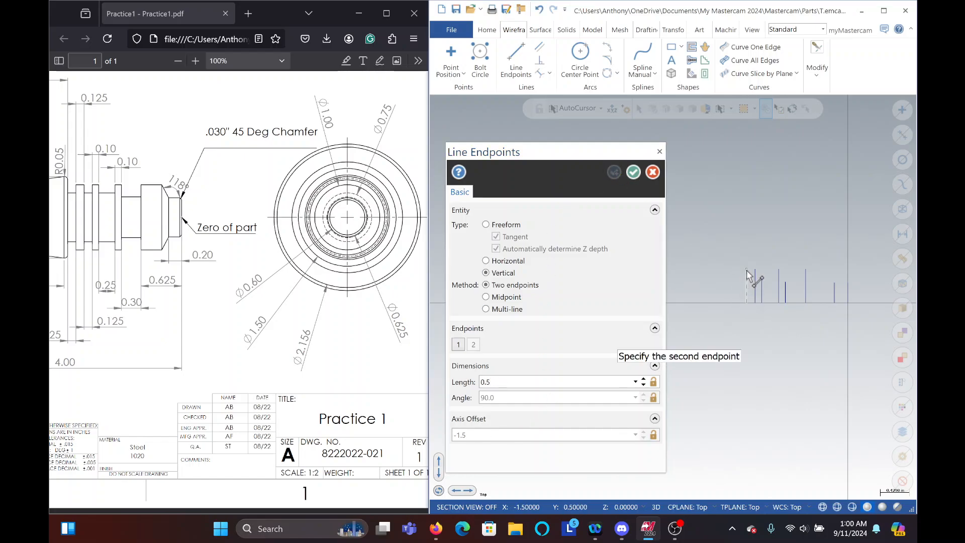
{"action": "left_click", "coordinate": [748, 271]}
{"action": "left_click", "coordinate": [494, 432]}
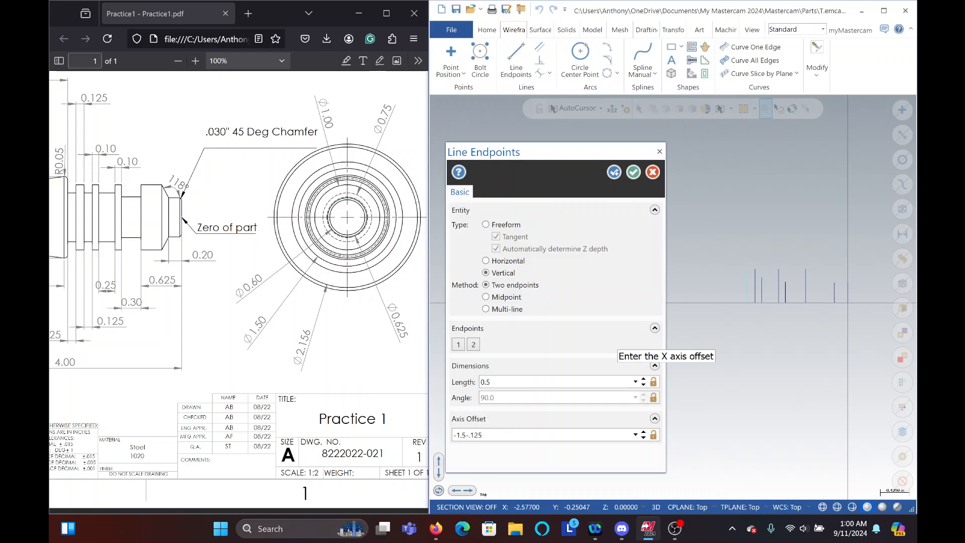
{"action": "key", "text": "Return"}
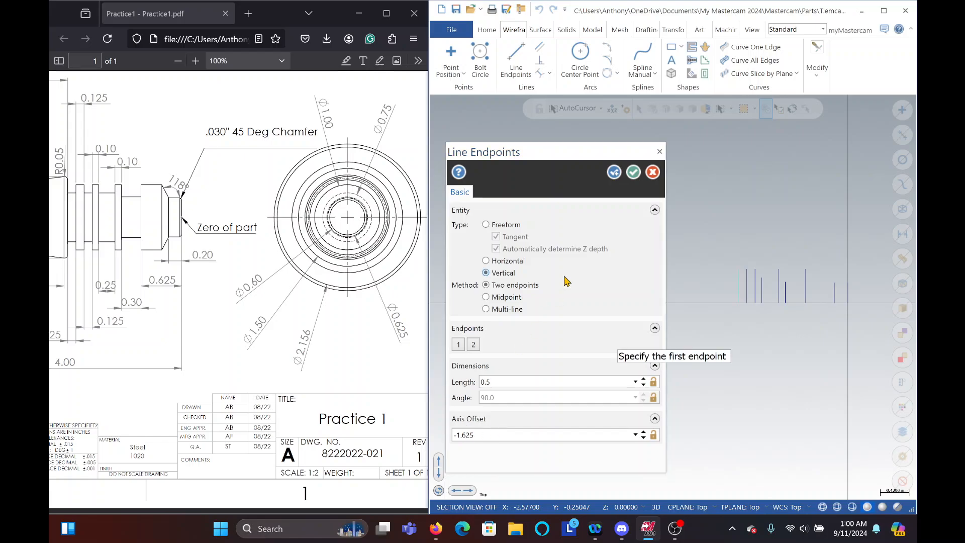
{"action": "left_click", "coordinate": [613, 173]}
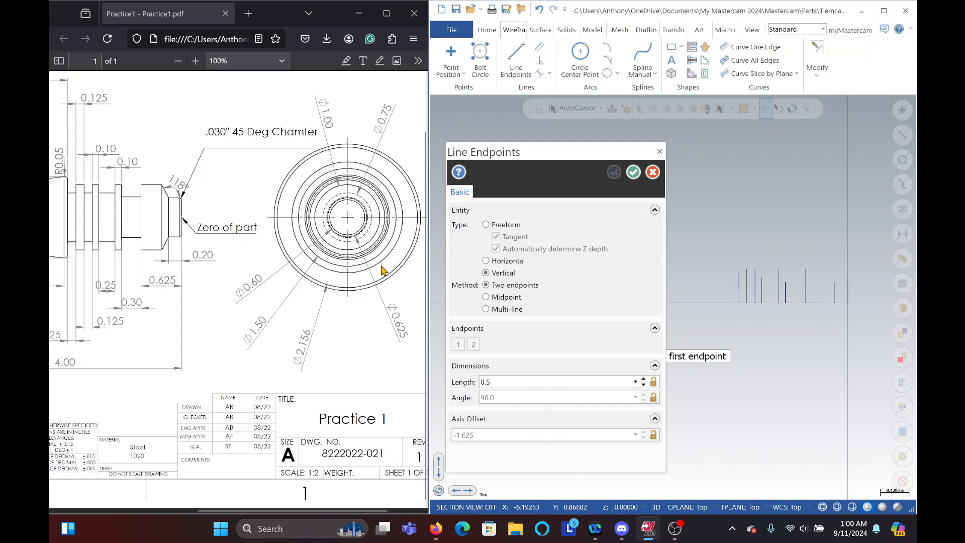
- Draw a vertical line 1.25/2 long based on the line at X -1.625, with its X axis offset at -1.75
{"action": "left_click_drag", "start_coordinate": [292, 510], "coordinate": [238, 510]}
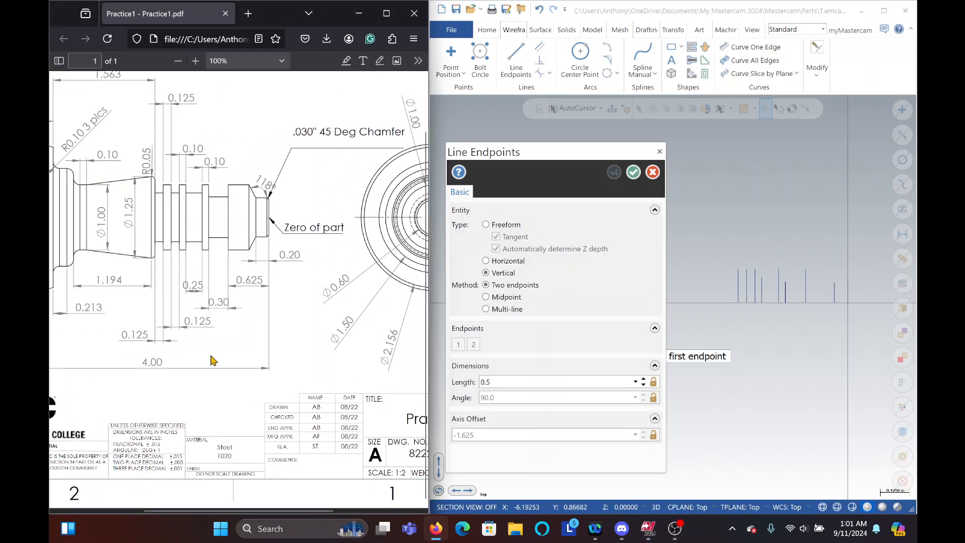
{"action": "left_click", "coordinate": [739, 303]}
{"action": "left_click", "coordinate": [500, 434]}
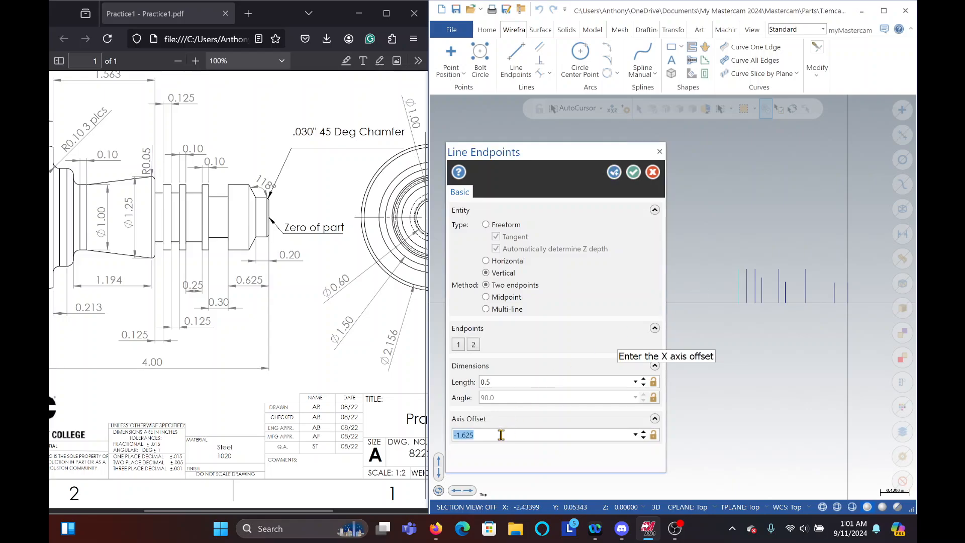
{"action": "left_click", "coordinate": [518, 382]}
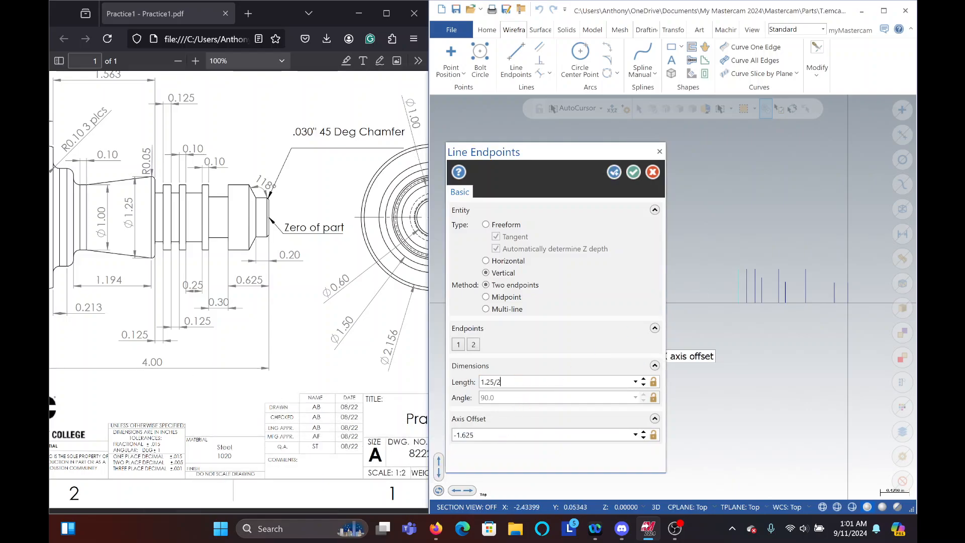
{"action": "key", "text": "Return"}
{"action": "left_click", "coordinate": [491, 434]}
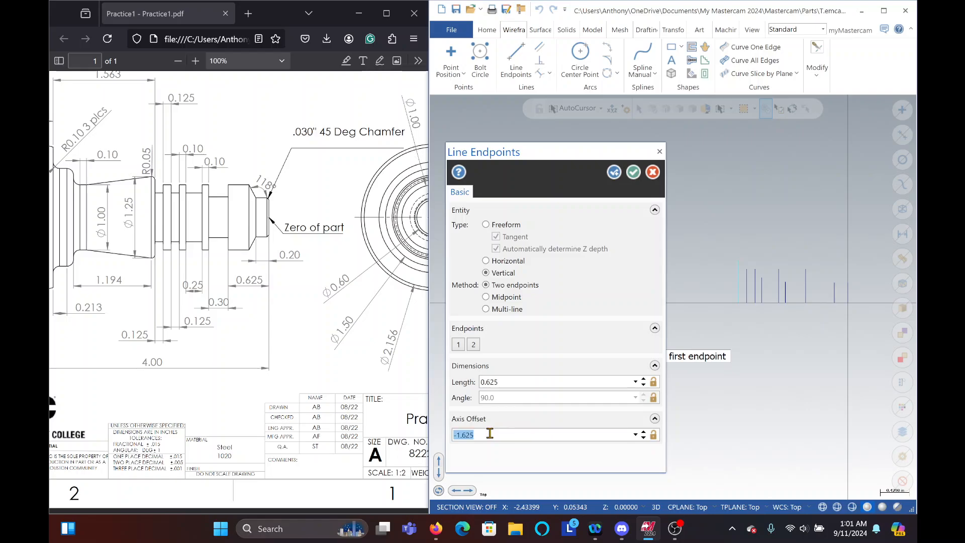
{"action": "left_click", "coordinate": [492, 433]}
{"action": "key", "text": "Return"}
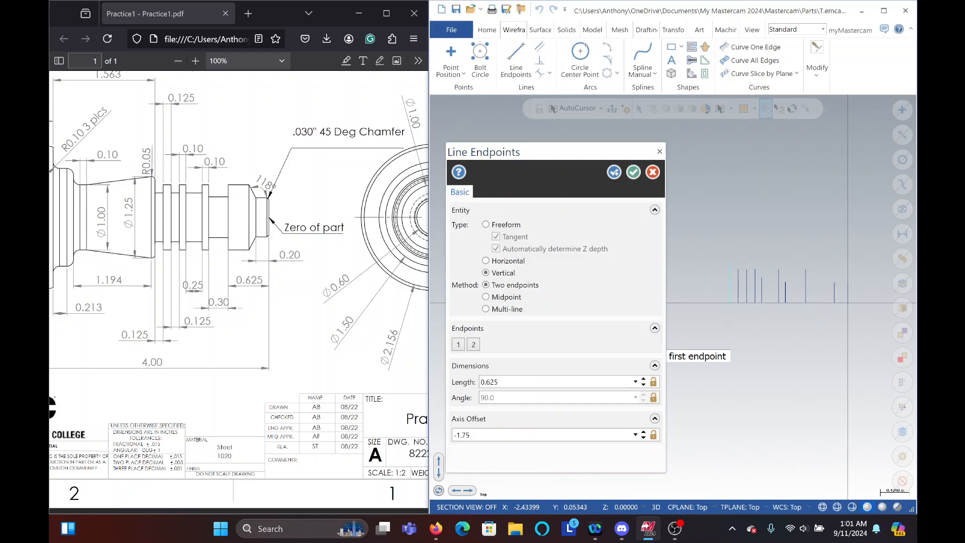
{"action": "left_click", "coordinate": [614, 172]}
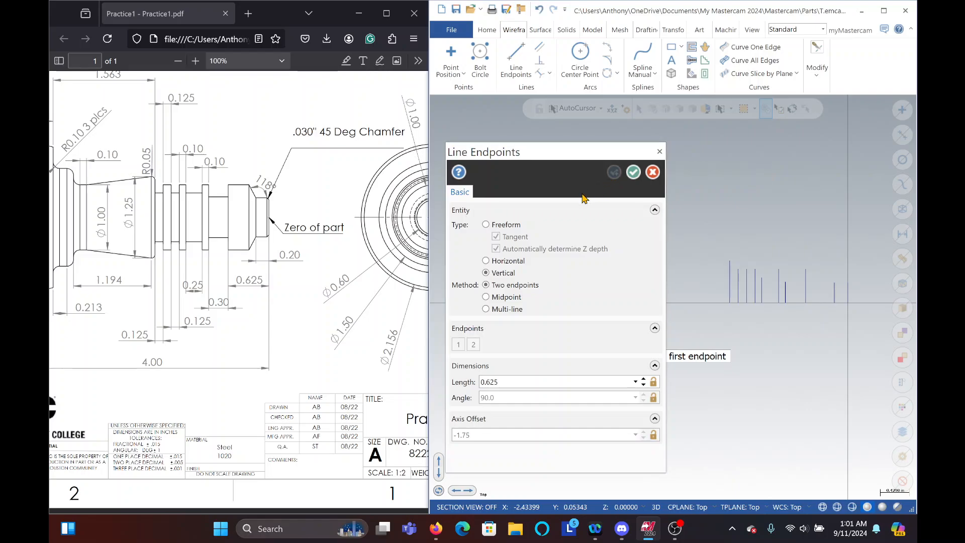
- Draw horizontal two-endpoint lines joining the tops of the two 0.3 lines and running from the 0.3125 line's top to the line at X -0.625
{"action": "left_click", "coordinate": [490, 263]}
{"action": "left_click", "coordinate": [848, 287]}
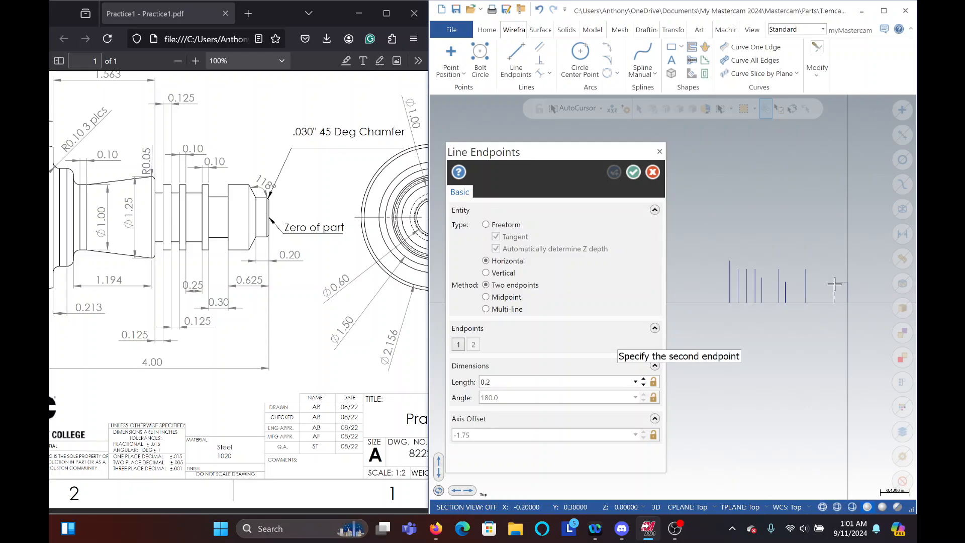
{"action": "left_click", "coordinate": [836, 284]}
{"action": "left_click", "coordinate": [785, 283]}
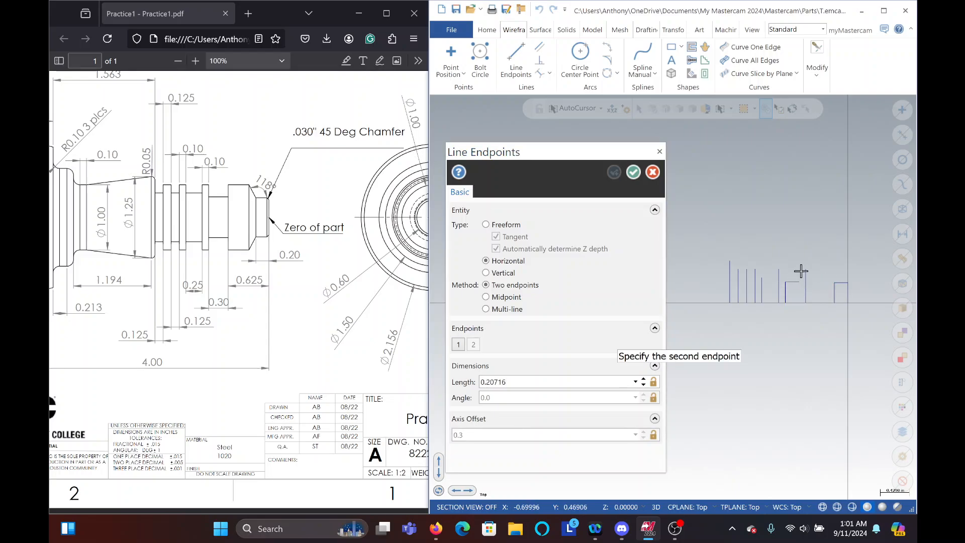
{"action": "left_click", "coordinate": [806, 270]}
- Draw horizontal lines 0.1 long from the top of the line at X -1.025 and from the 0.375 line's top across to X -1.025
{"action": "left_click", "coordinate": [779, 270]}
{"action": "left_click", "coordinate": [768, 278]}
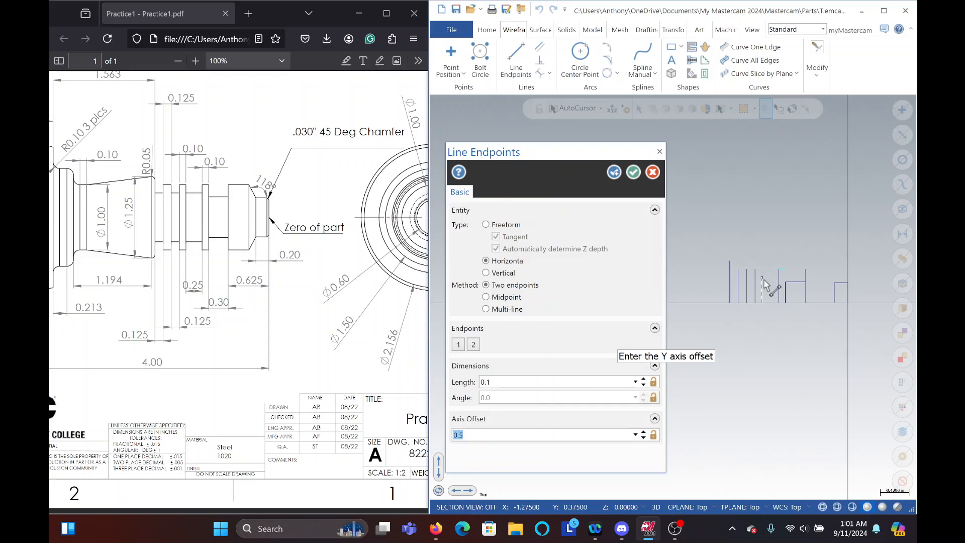
{"action": "left_click", "coordinate": [764, 279]}
{"action": "left_click", "coordinate": [777, 277]}
- Draw horizontal lines from the 0.375 line's top to X -1.75, joining the tops at X -1.625 and -1.5, and 0.1 long from the line at X -1.375
{"action": "left_click", "coordinate": [762, 279]}
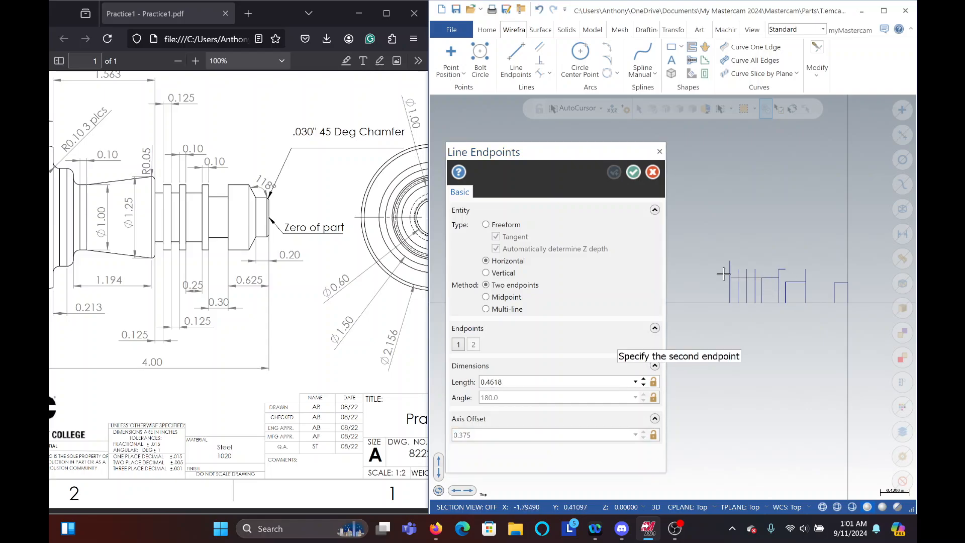
{"action": "left_click", "coordinate": [742, 275]}
{"action": "left_click", "coordinate": [742, 275]}
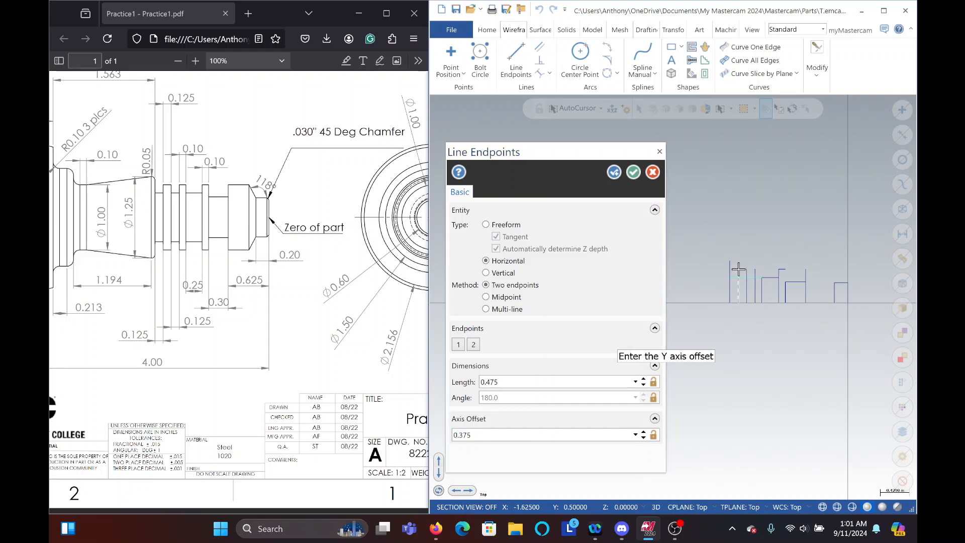
{"action": "left_click", "coordinate": [756, 274]}
{"action": "left_click", "coordinate": [757, 272]}
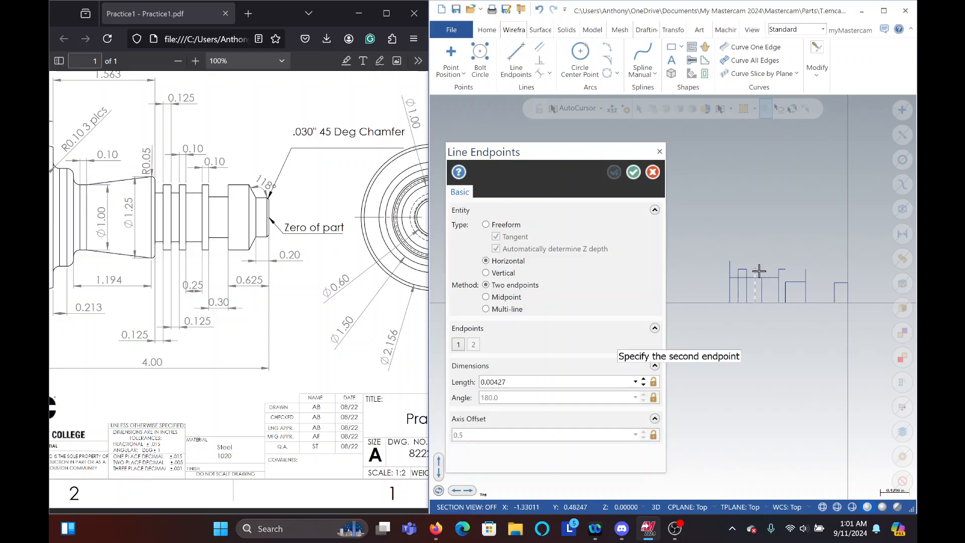
{"action": "left_click", "coordinate": [763, 277]}
{"action": "scroll", "coordinate": [745, 246], "scroll_direction": "up", "scroll_amount": 3}
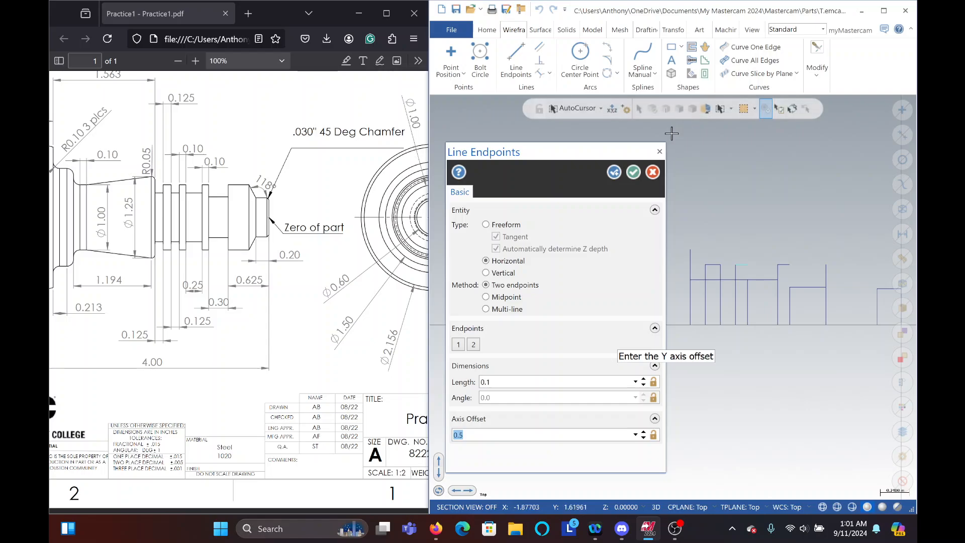
{"action": "left_click", "coordinate": [659, 152]}
- Maximize the window and use Dynamic Trim to extend the lines at X -1.275 and X -0.925 up to their adjacent 0.1 long top lines
{"action": "left_click", "coordinate": [883, 10]}
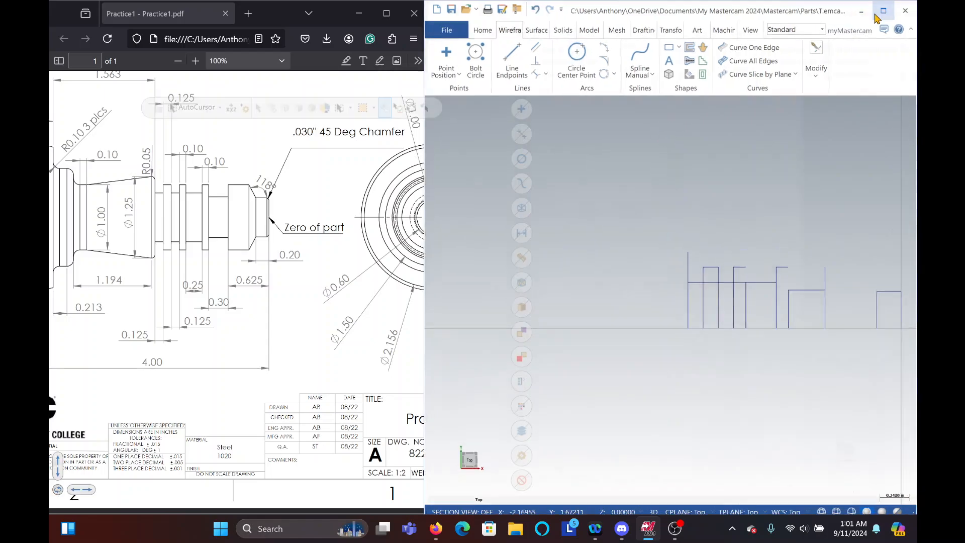
{"action": "scroll", "coordinate": [738, 42], "scroll_direction": "up", "scroll_amount": 1}
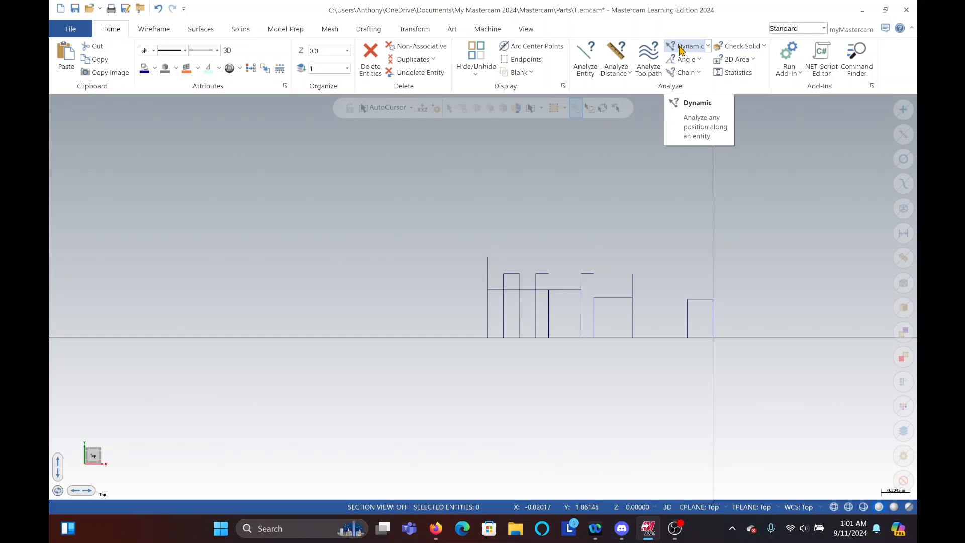
{"action": "scroll", "coordinate": [714, 52], "scroll_direction": "down", "scroll_amount": 1}
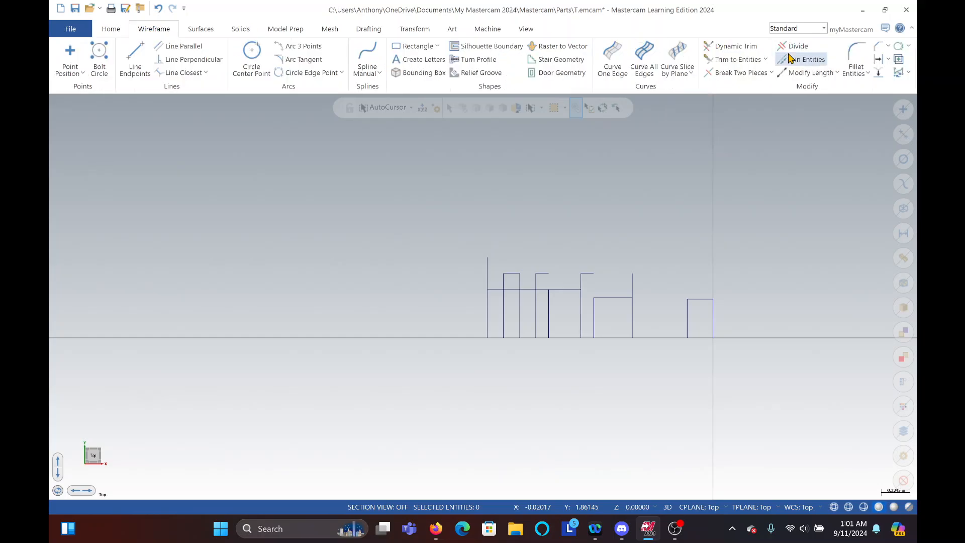
{"action": "left_click", "coordinate": [747, 50]}
{"action": "left_click_drag", "start_coordinate": [603, 172], "coordinate": [296, 184]}
{"action": "scroll", "coordinate": [541, 287], "scroll_direction": "up", "scroll_amount": 3}
{"action": "left_click", "coordinate": [550, 301]}
{"action": "left_click", "coordinate": [543, 256]}
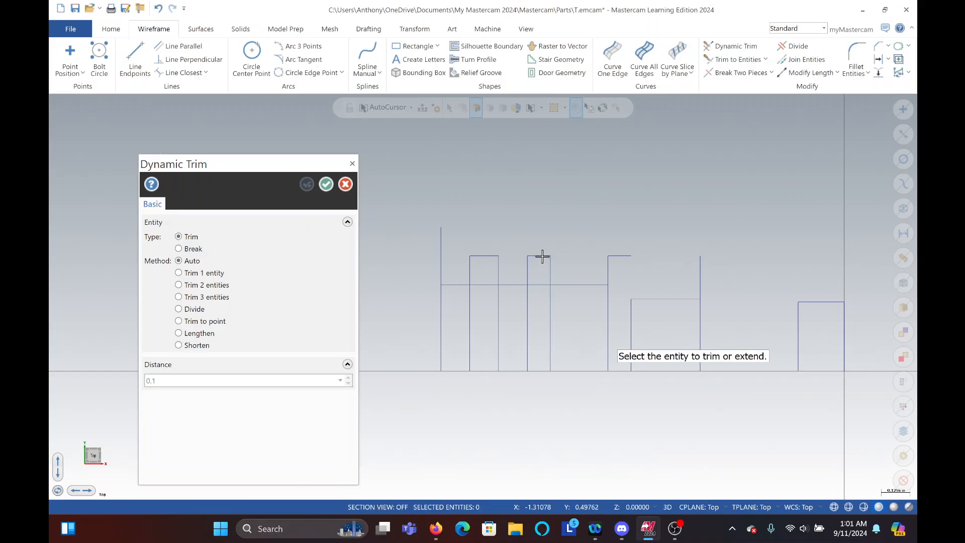
{"action": "left_click", "coordinate": [630, 314]}
{"action": "left_click", "coordinate": [621, 255]}
{"action": "key", "text": "Escape"}
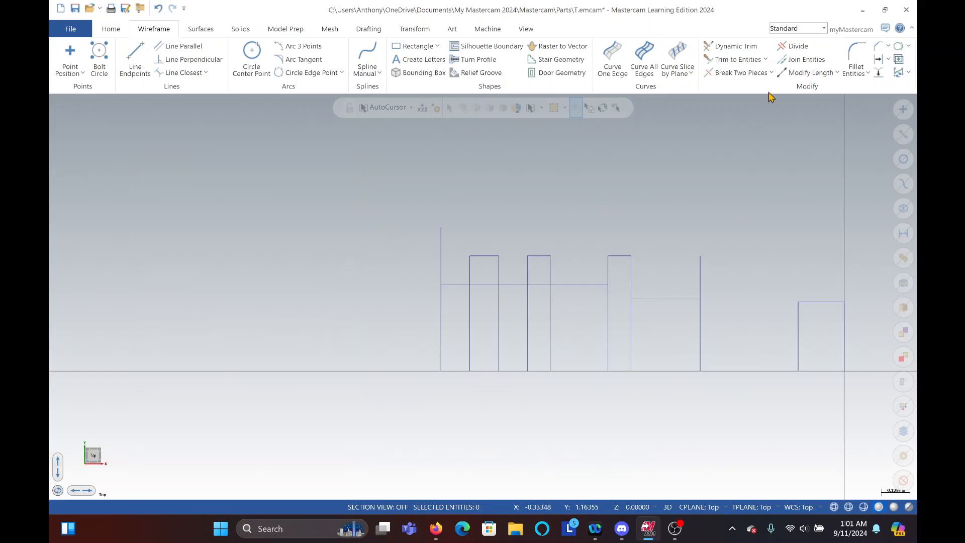
{"action": "left_click", "coordinate": [796, 46]}
{"action": "left_click", "coordinate": [454, 284]}
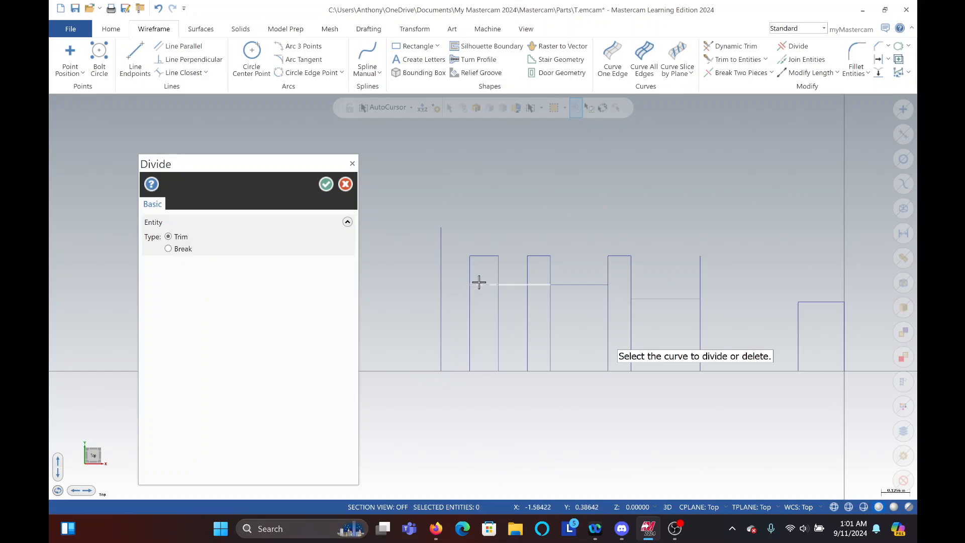
{"action": "key", "text": "ctrl+z"}
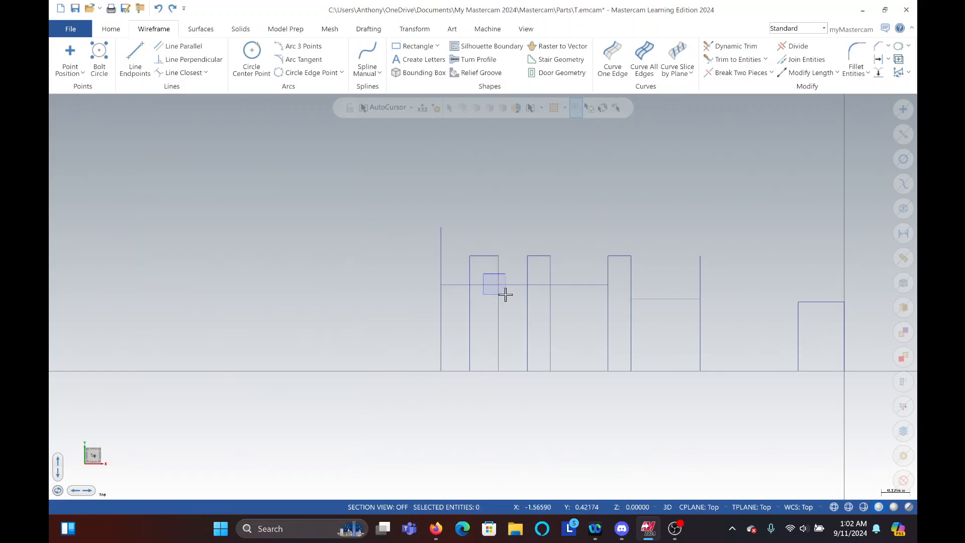
- Use Divide to trim the horizontal segments inside the two left ribs and the lower portions of all verticals between X -1.625 and X -0.925
{"action": "left_click", "coordinate": [783, 47]}
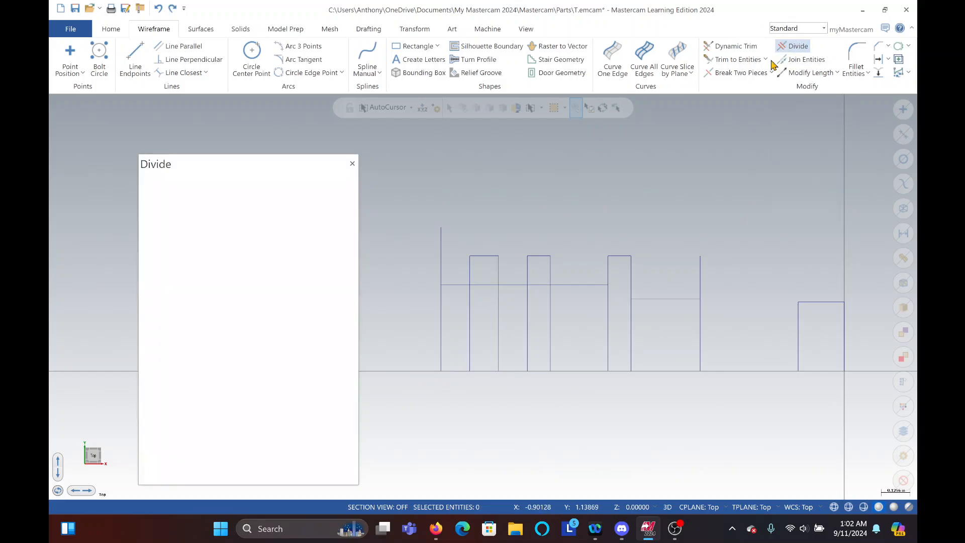
{"action": "left_click", "coordinate": [483, 282]}
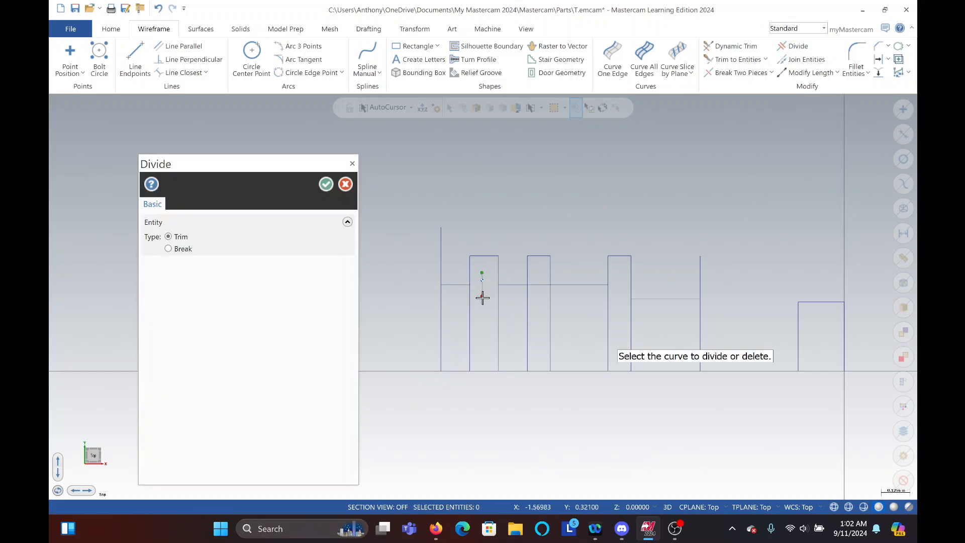
{"action": "left_click", "coordinate": [539, 286]}
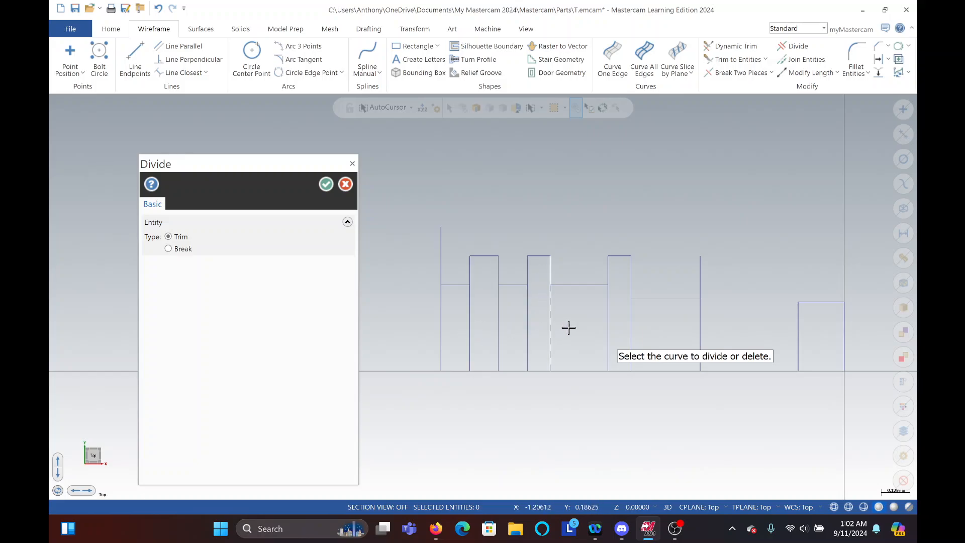
{"action": "mouse_move", "coordinate": [635, 338]}
{"action": "left_mouse_down"}
{"action": "mouse_move", "coordinate": [517, 333]}
{"action": "mouse_move", "coordinate": [465, 345]}
{"action": "left_mouse_up"}
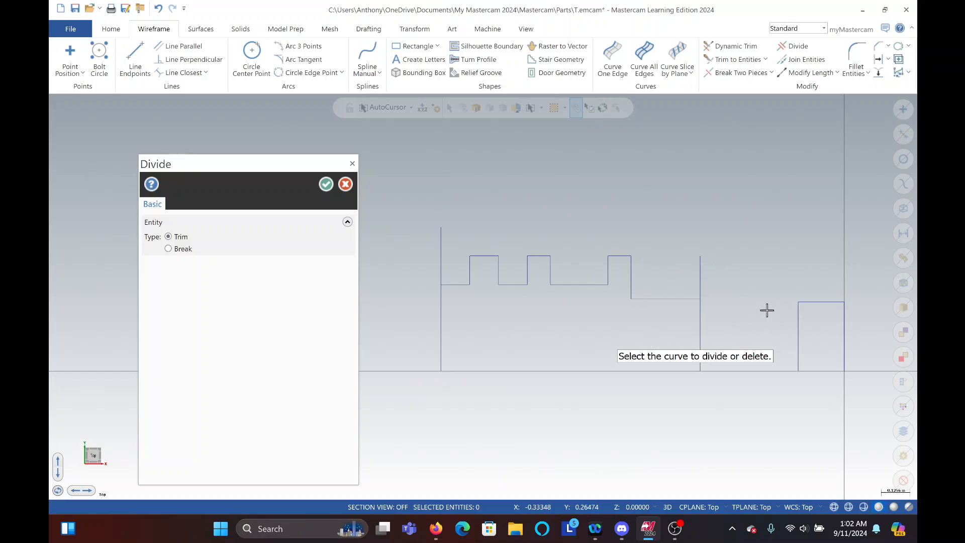
{"action": "left_click", "coordinate": [353, 164]}
- Draw a freeform two-endpoint line about 0.41 long, sloping up and left from the top of the line at X -0.2
{"action": "left_click", "coordinate": [135, 56]}
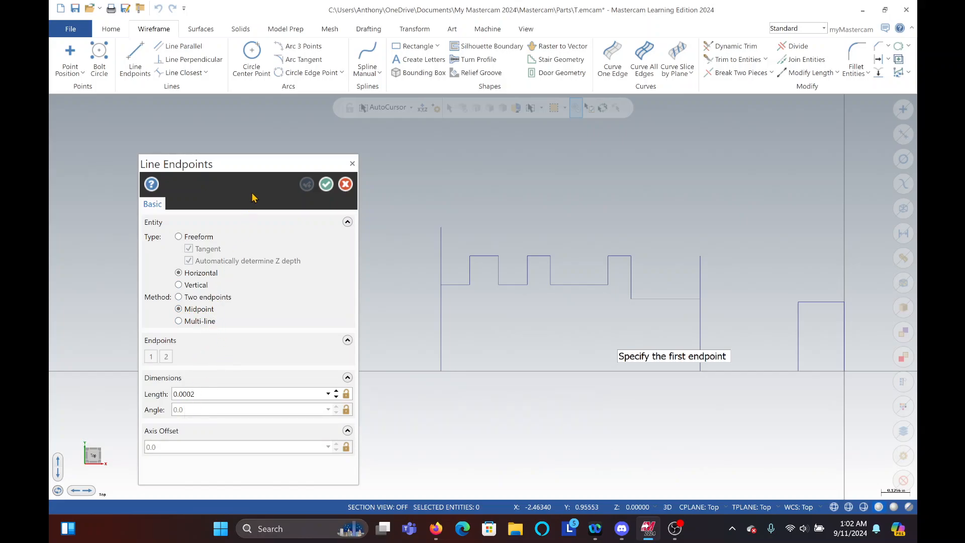
{"action": "left_click", "coordinate": [207, 239]}
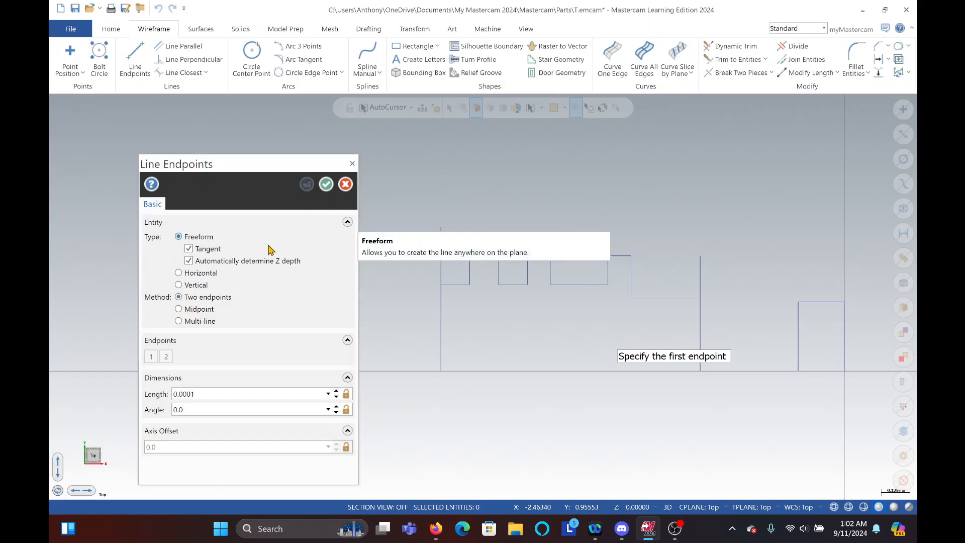
{"action": "left_click", "coordinate": [799, 300]}
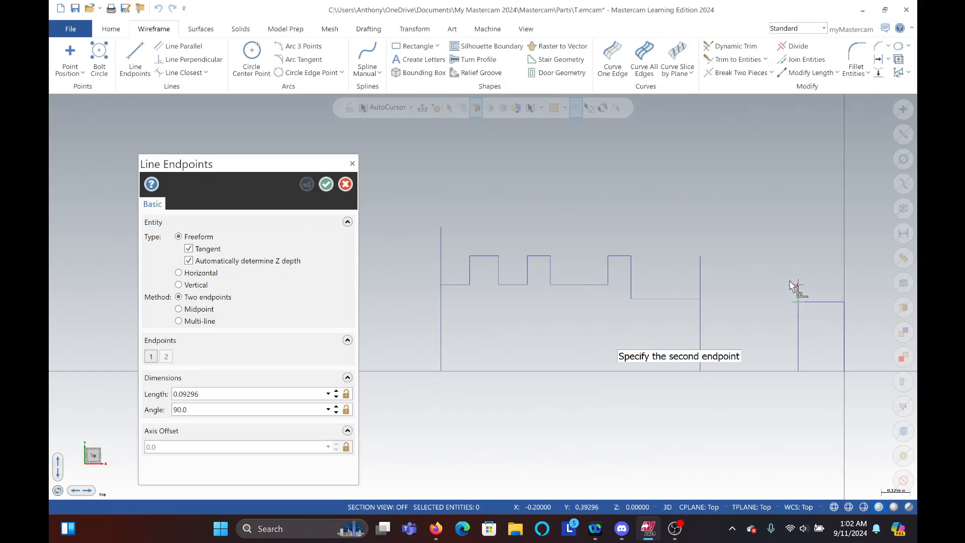
{"action": "left_click", "coordinate": [734, 234]}
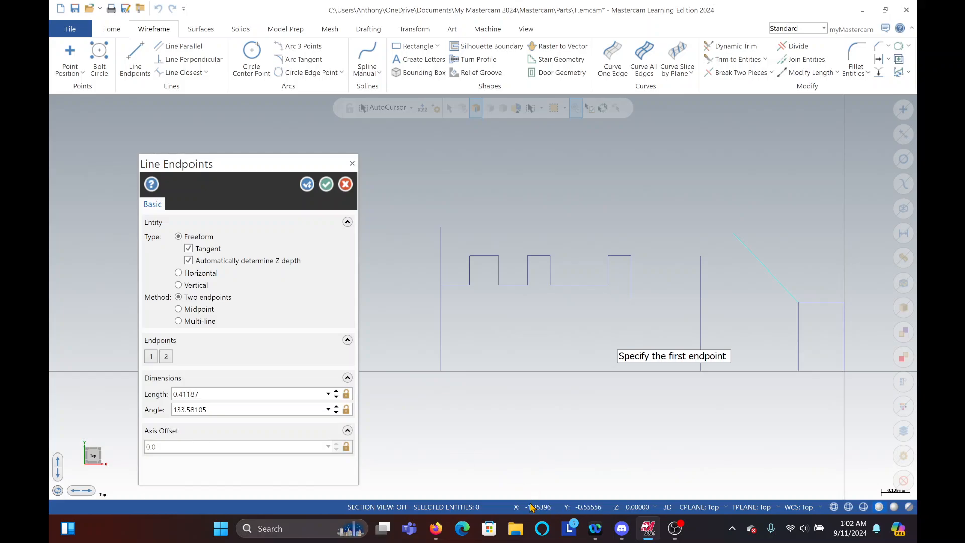
- Check the chamfer angle in the Practice1 PDF, set the sloped line's angle to 118 degrees and create it
{"action": "left_click", "coordinate": [435, 528]}
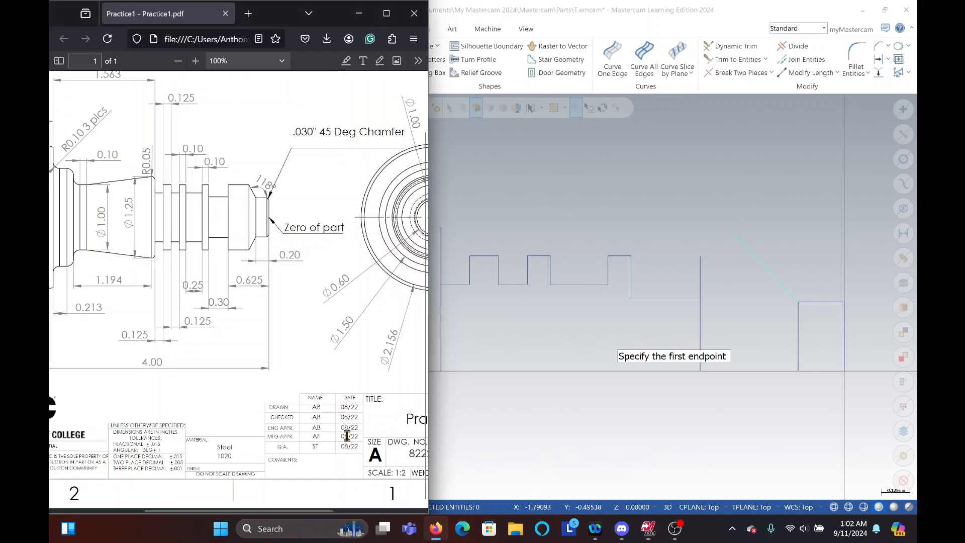
{"action": "left_click", "coordinate": [561, 21]}
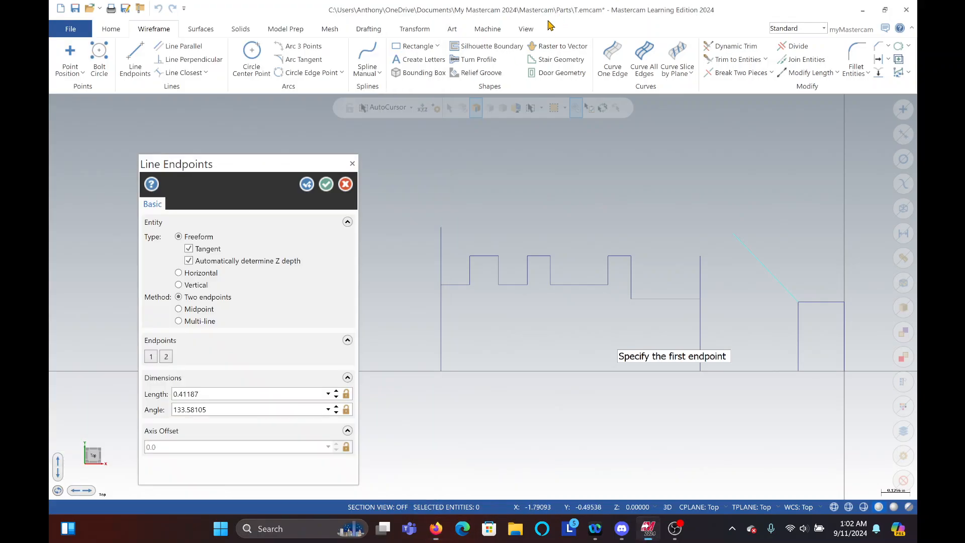
{"action": "left_click", "coordinate": [234, 411]}
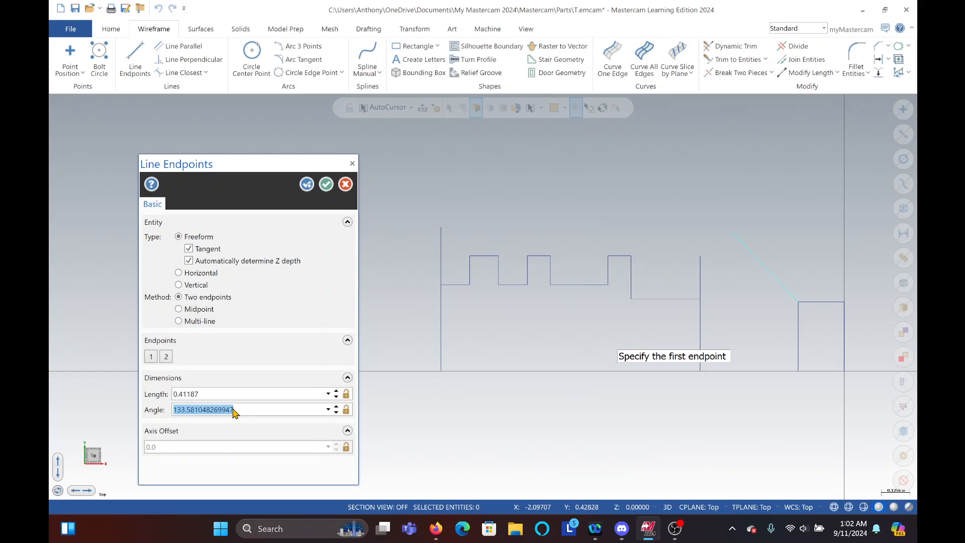
{"action": "type", "text": "118"}
{"action": "key", "text": "Return"}
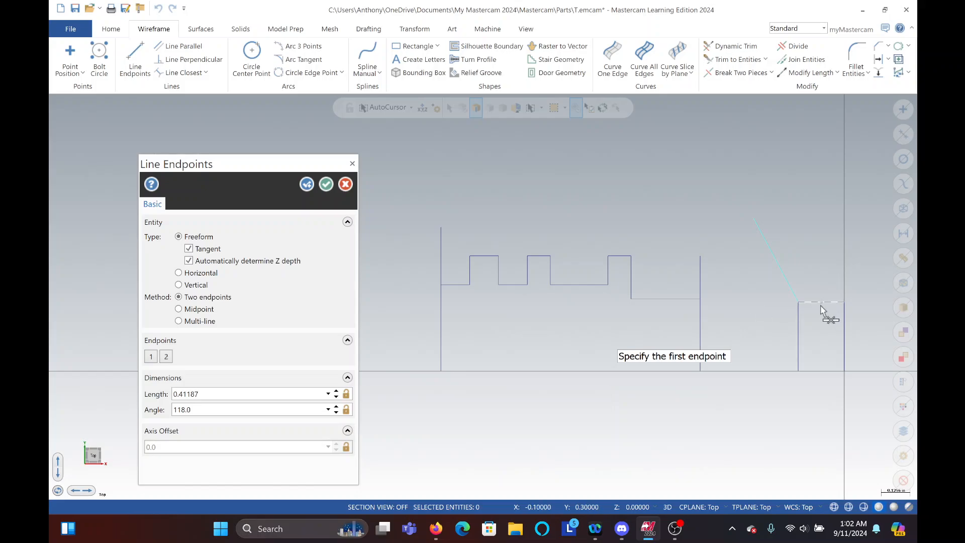
{"action": "left_click", "coordinate": [436, 535]}
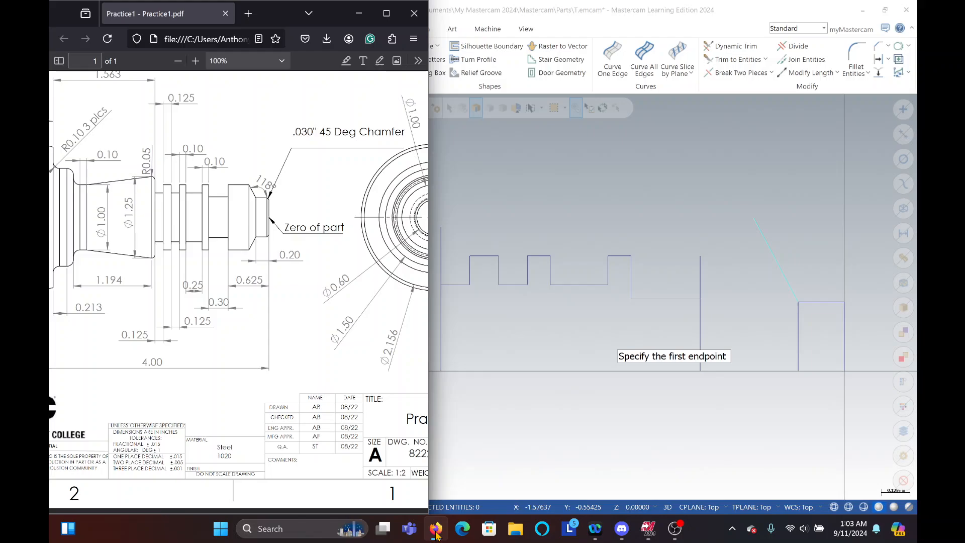
{"action": "left_click", "coordinate": [436, 536]}
{"action": "left_click", "coordinate": [307, 184]}
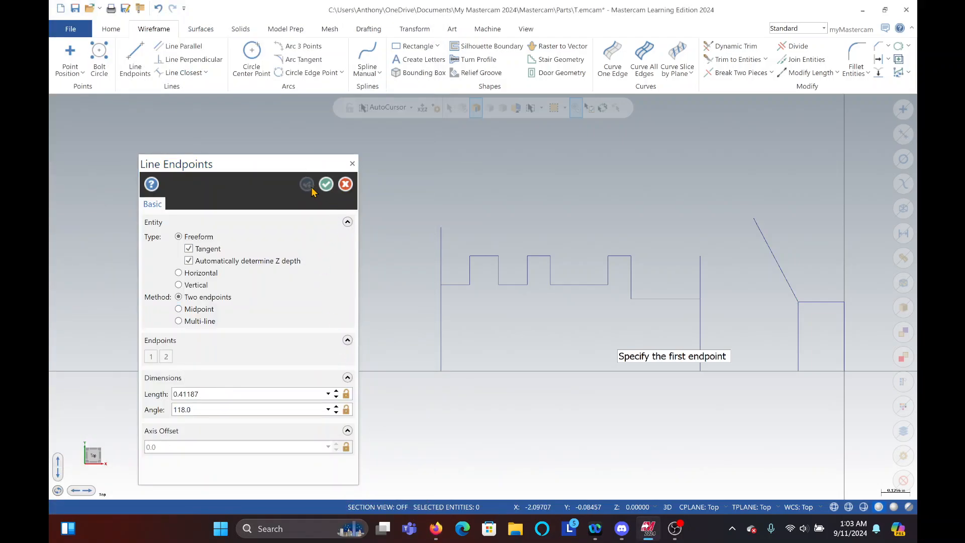
- Draw a horizontal line about 0.47 long from the top of the line at X -0.625 past the sloped line
{"action": "left_click", "coordinate": [204, 274]}
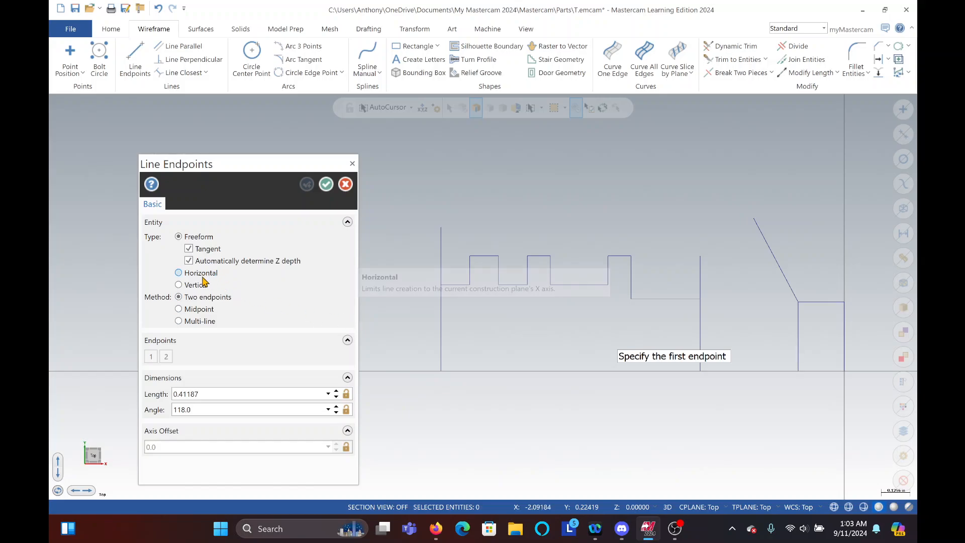
{"action": "left_click", "coordinate": [701, 257]}
{"action": "left_click", "coordinate": [810, 256]}
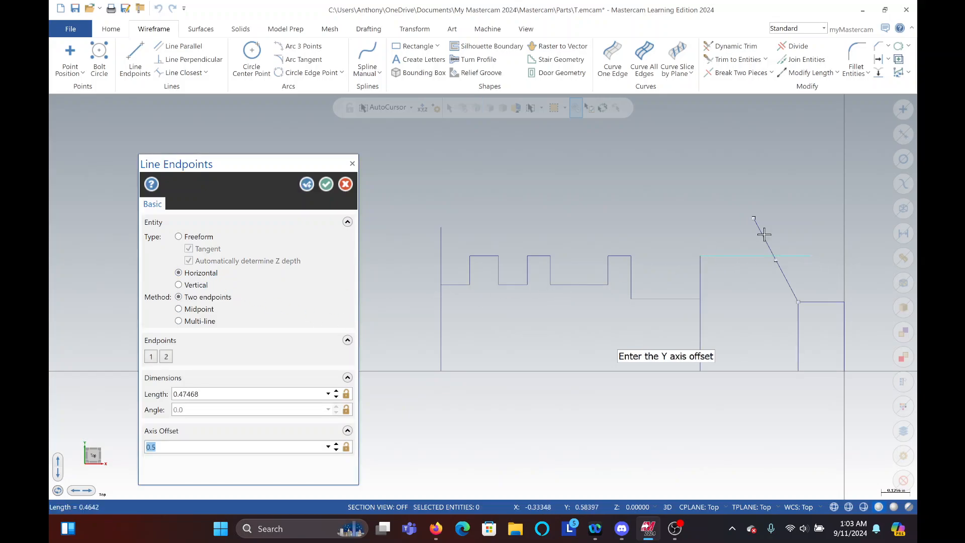
- Use Divide to trim the overhanging ends where the horizontal and sloped lines cross, and the excess verticals at X -0.2 and X -0.625
{"action": "left_click", "coordinate": [797, 46]}
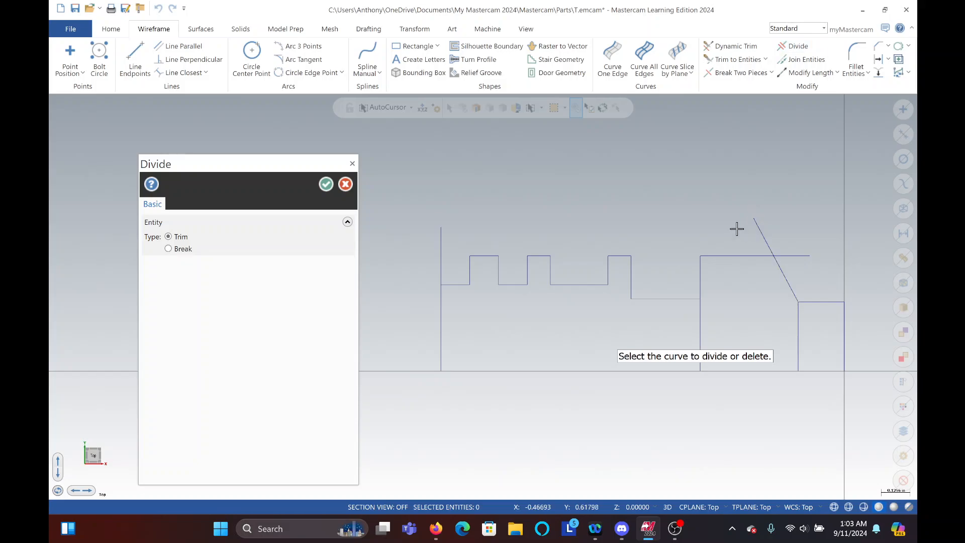
{"action": "left_click_drag", "start_coordinate": [737, 229], "coordinate": [803, 262]}
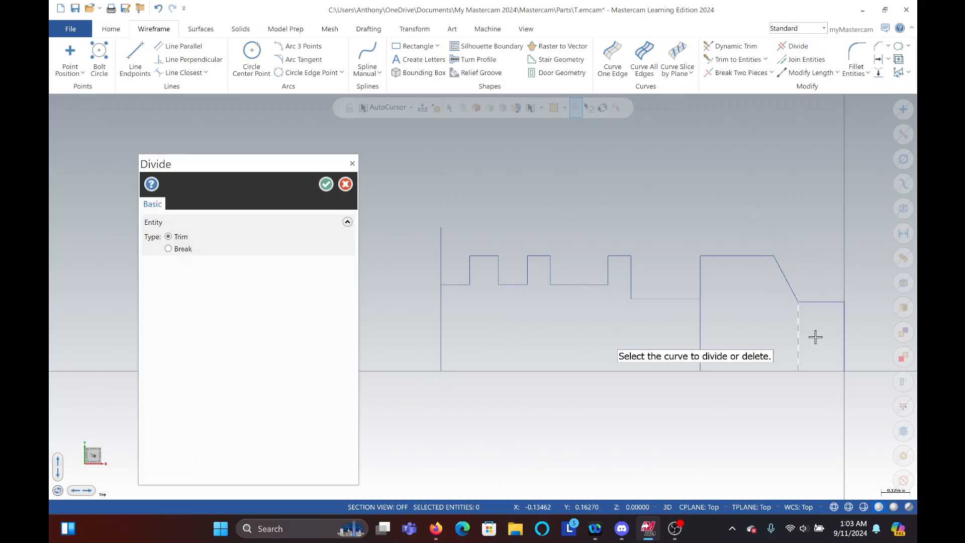
{"action": "left_click", "coordinate": [798, 347]}
{"action": "left_click", "coordinate": [700, 337]}
- Place Mastercam beside the Practice1 PDF, bring the part's large-diameter end into view, and open Line Endpoints clear of the drawing
{"action": "scroll", "coordinate": [745, 346], "scroll_direction": "down", "scroll_amount": 1}
{"action": "scroll", "coordinate": [745, 346], "scroll_direction": "down", "scroll_amount": 4}
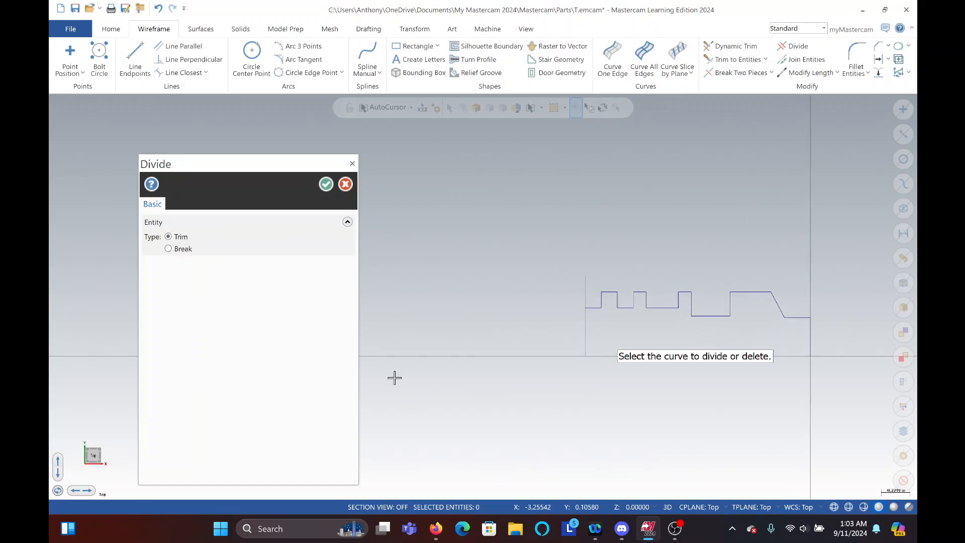
{"action": "left_click_drag", "start_coordinate": [592, 12], "coordinate": [918, 223]}
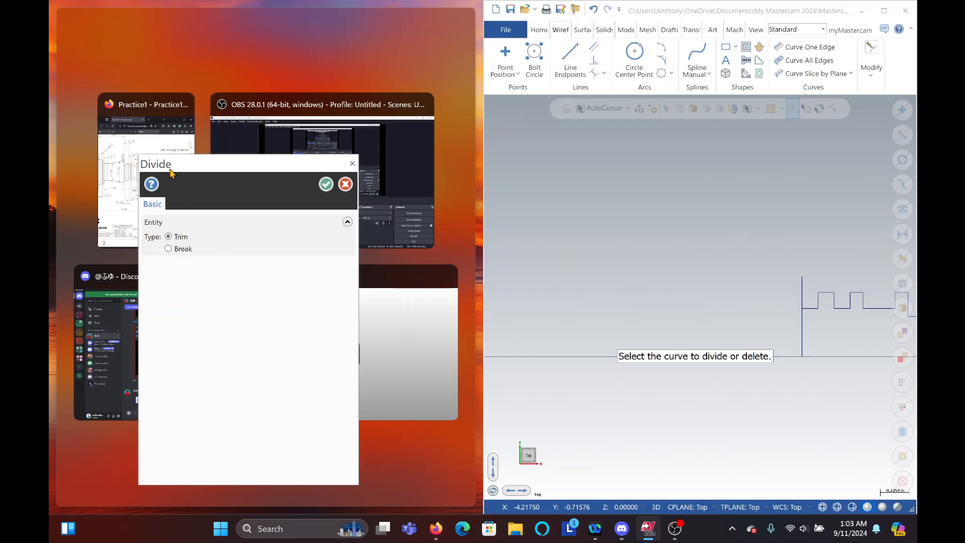
{"action": "left_click", "coordinate": [145, 137]}
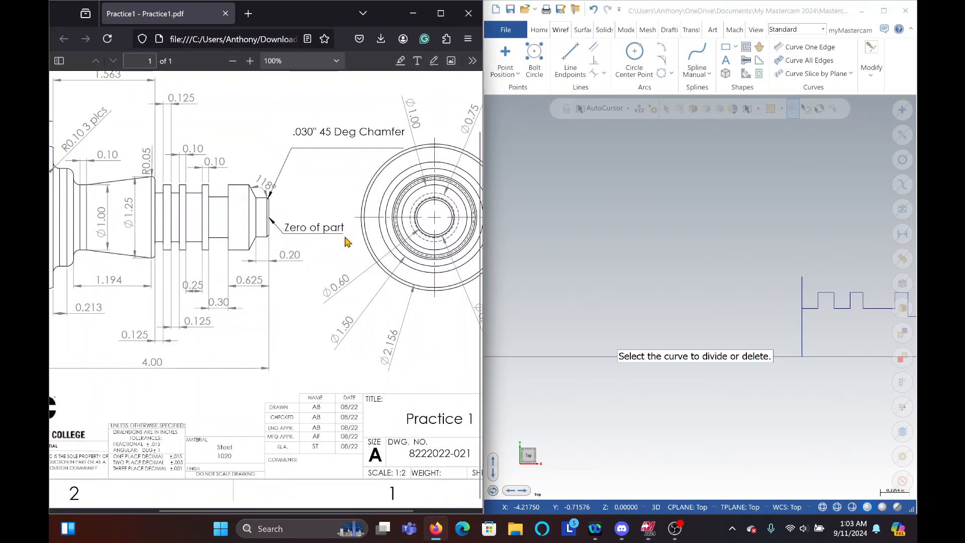
{"action": "scroll", "coordinate": [261, 256], "scroll_direction": "up", "scroll_amount": 2}
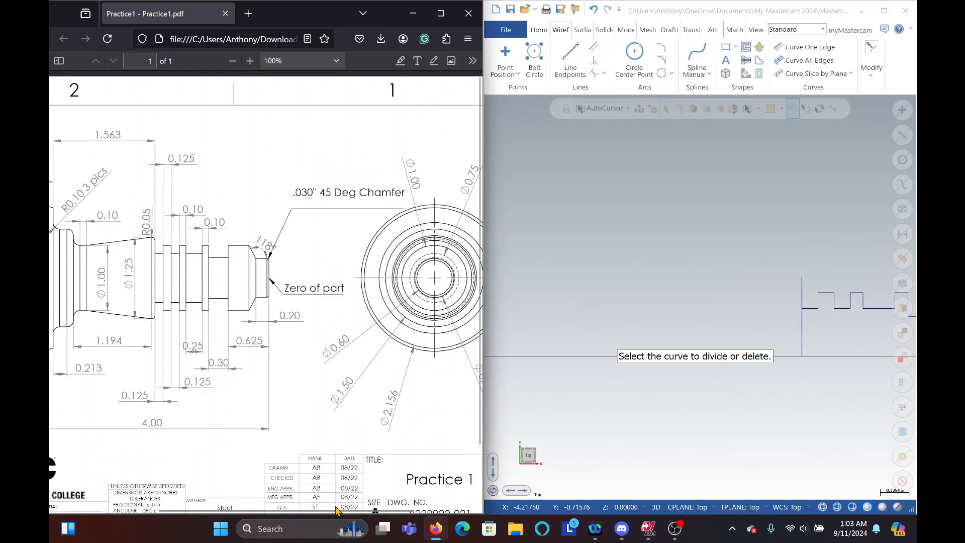
{"action": "scroll", "coordinate": [244, 242], "scroll_direction": "left", "scroll_amount": 3}
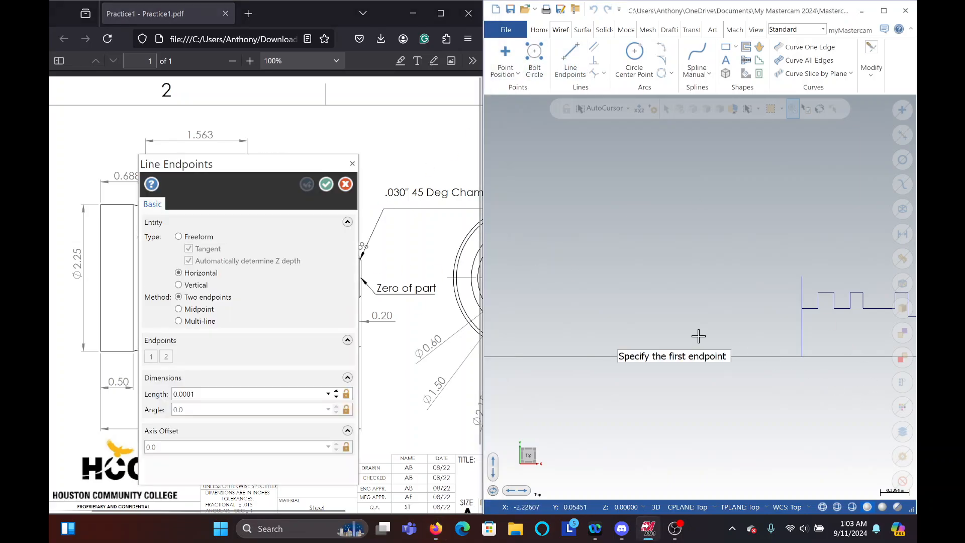
{"action": "left_click_drag", "start_coordinate": [275, 174], "coordinate": [611, 164]}
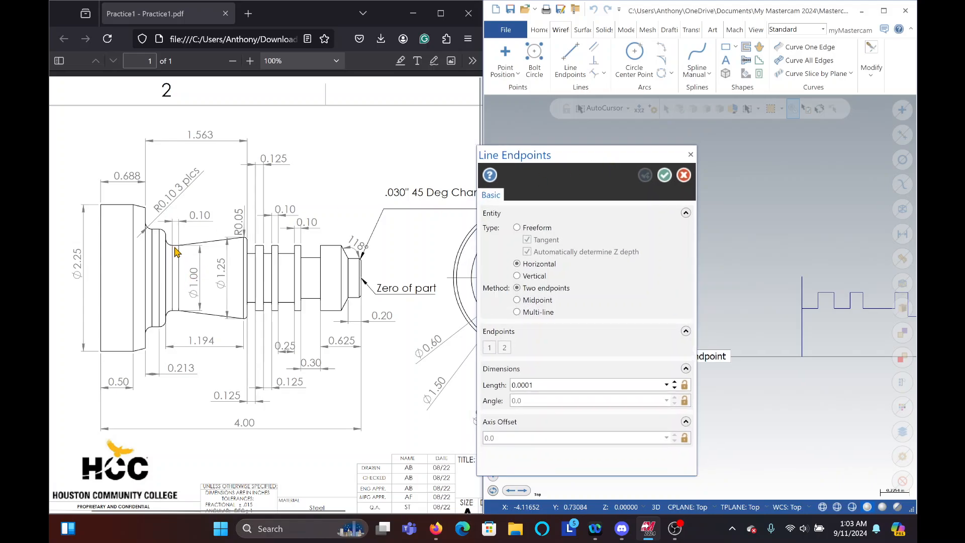
- Draw a vertical line up from the base of the line at X -1.75 and set its length to 2.156/2 from the PDF
{"action": "left_click_drag", "start_coordinate": [575, 163], "coordinate": [526, 166]}
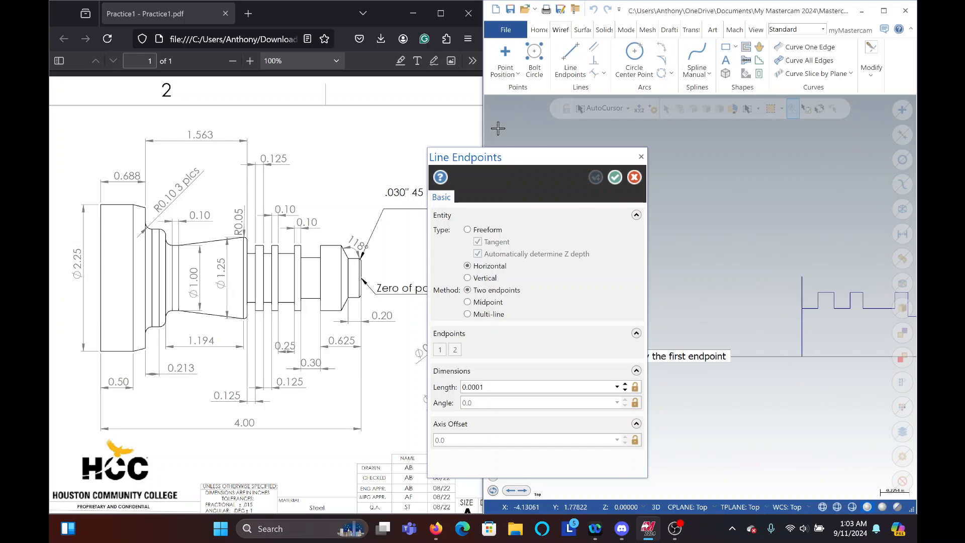
{"action": "left_click_drag", "start_coordinate": [609, 164], "coordinate": [563, 194]}
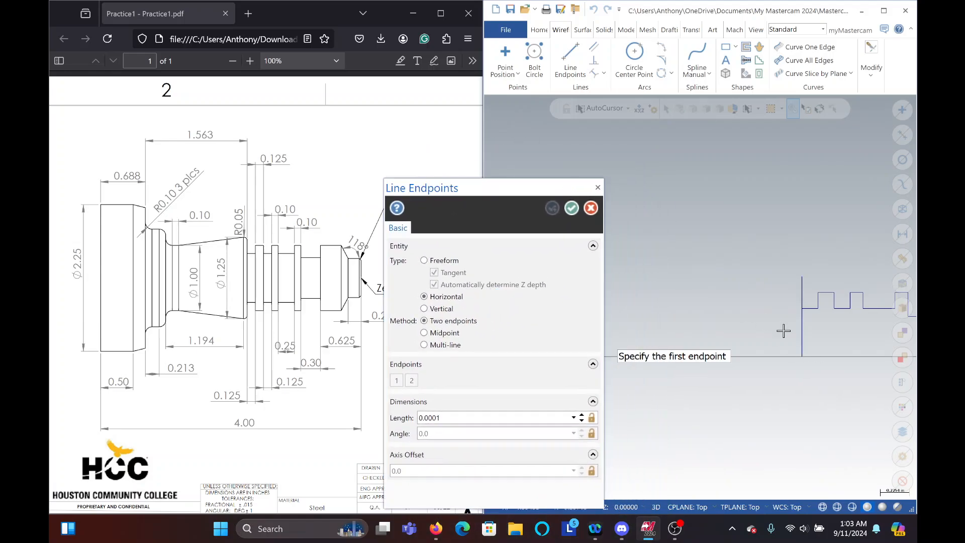
{"action": "left_click", "coordinate": [803, 357]}
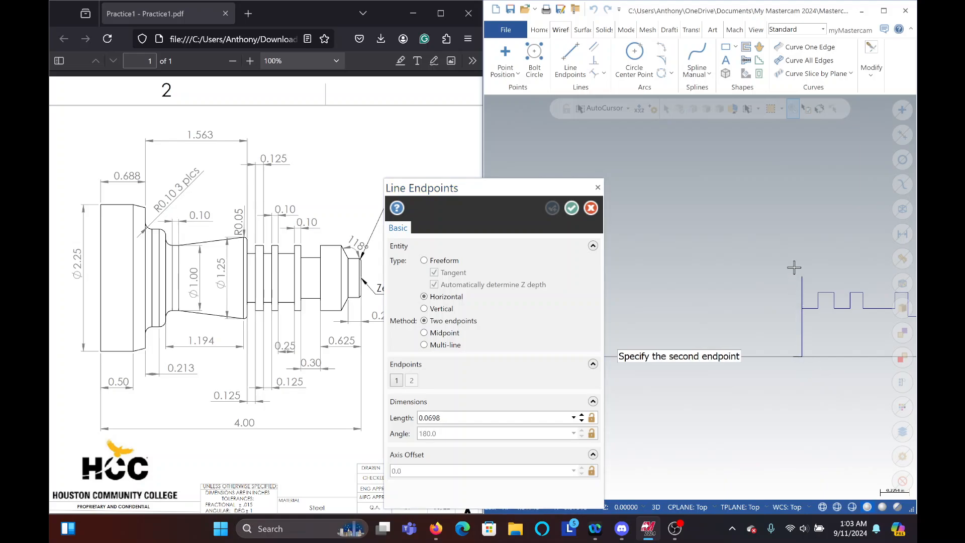
{"action": "left_click", "coordinate": [442, 309]}
{"action": "left_click", "coordinate": [746, 259]}
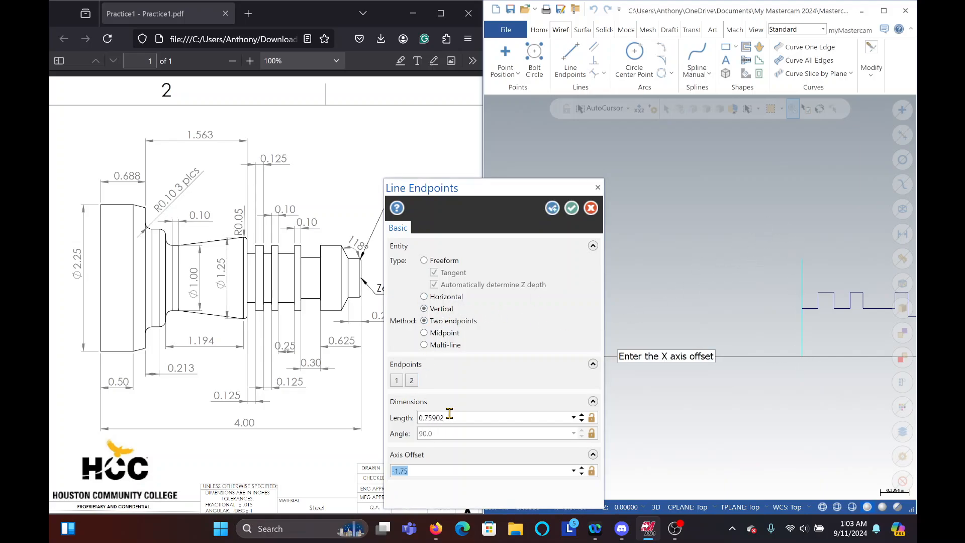
{"action": "left_click", "coordinate": [450, 415]}
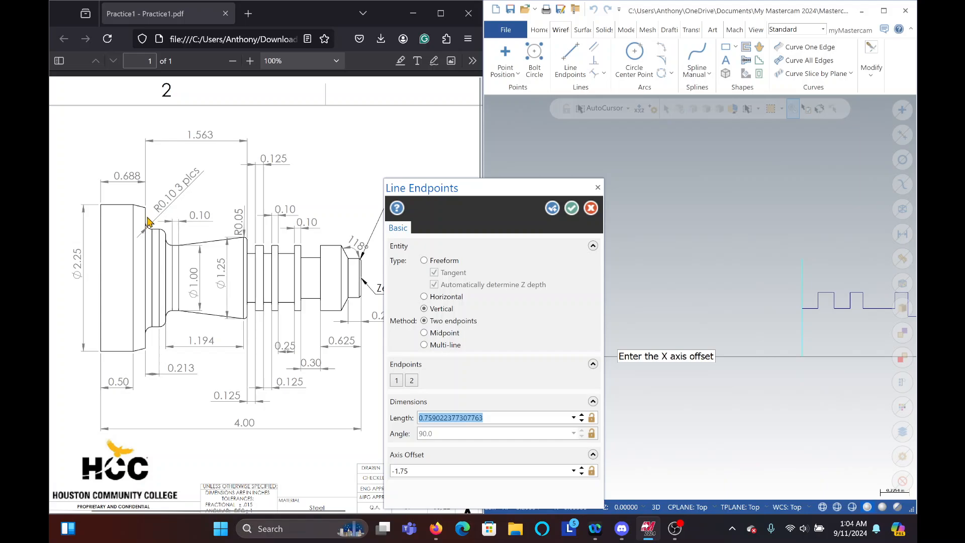
{"action": "left_click", "coordinate": [256, 483]}
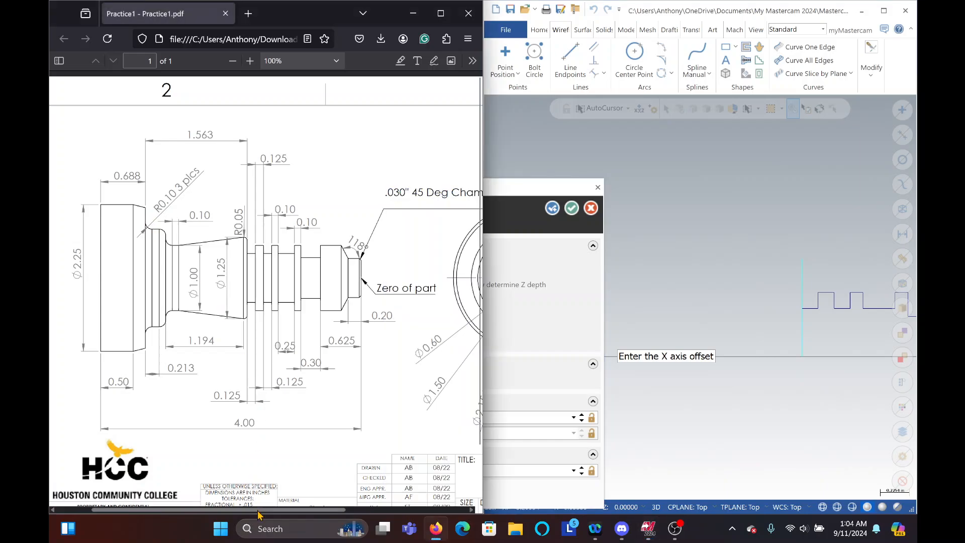
{"action": "left_click_drag", "start_coordinate": [260, 514], "coordinate": [365, 512]}
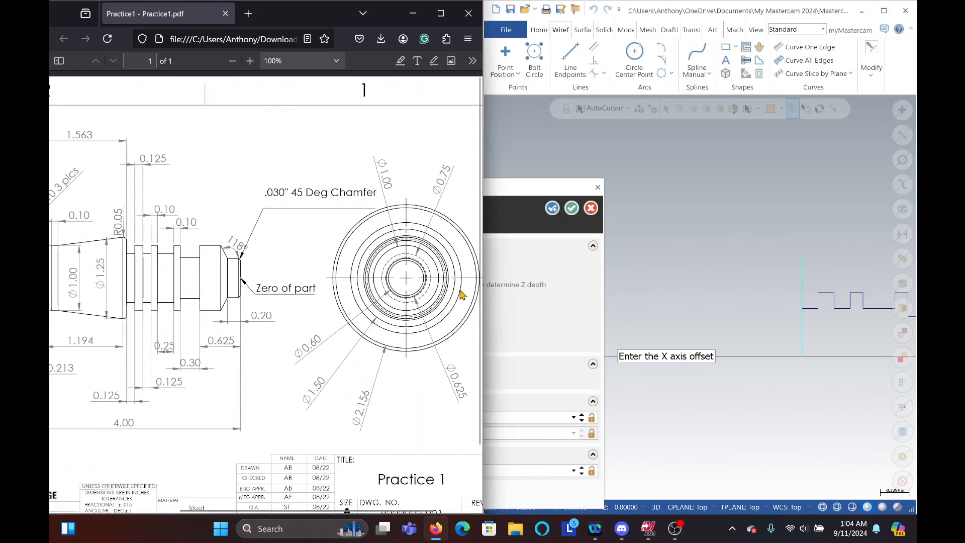
{"action": "left_click_drag", "start_coordinate": [507, 204], "coordinate": [646, 174]}
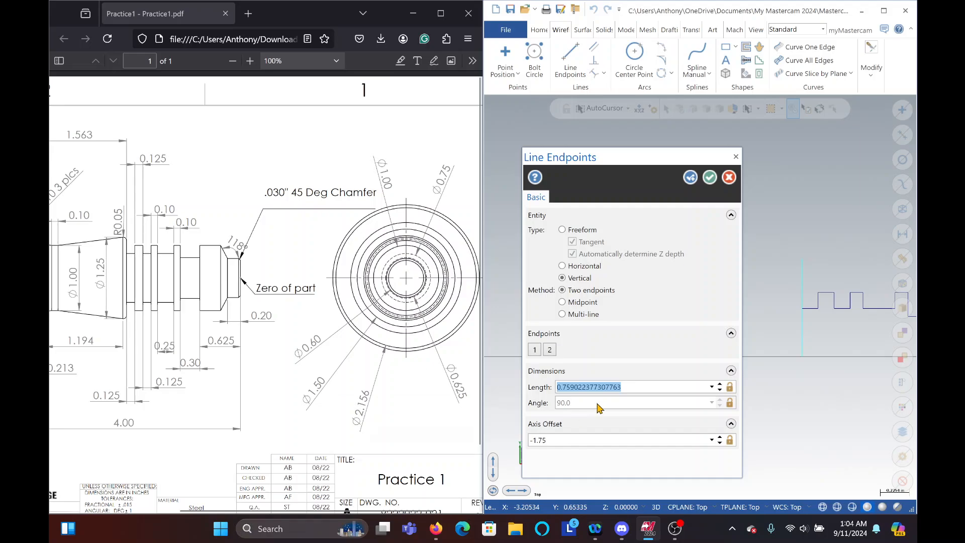
{"action": "type", "text": "2"}
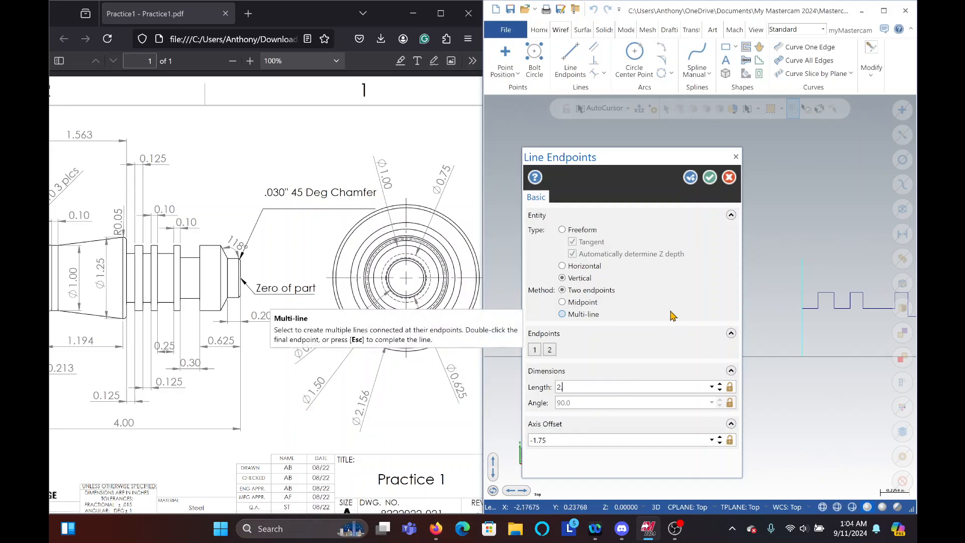
{"action": "type", "text": ".156/2"}
{"action": "key", "text": "Return"}
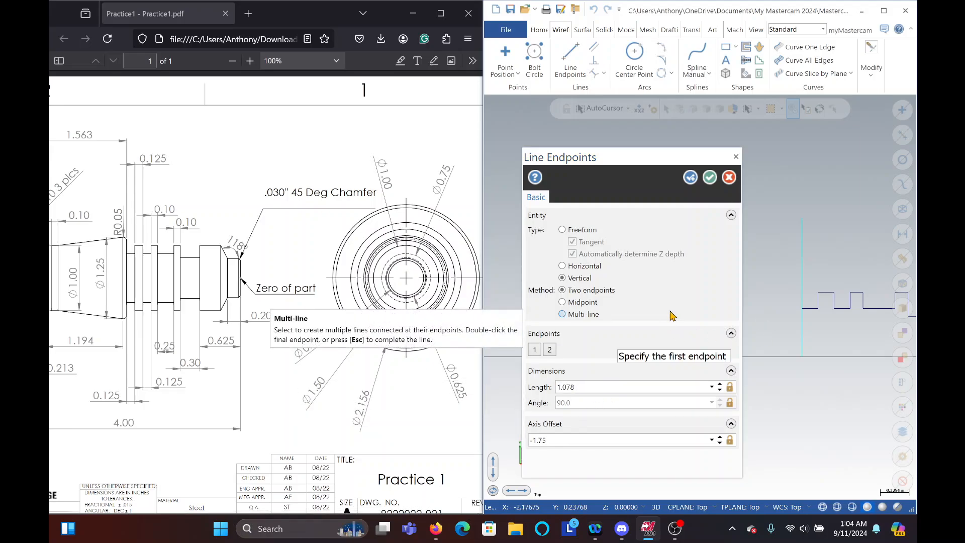
- Set the vertical line's X axis offset to -1.75-1.563 using the PDF dimension and create it
{"action": "left_click_drag", "start_coordinate": [621, 166], "coordinate": [594, 161]}
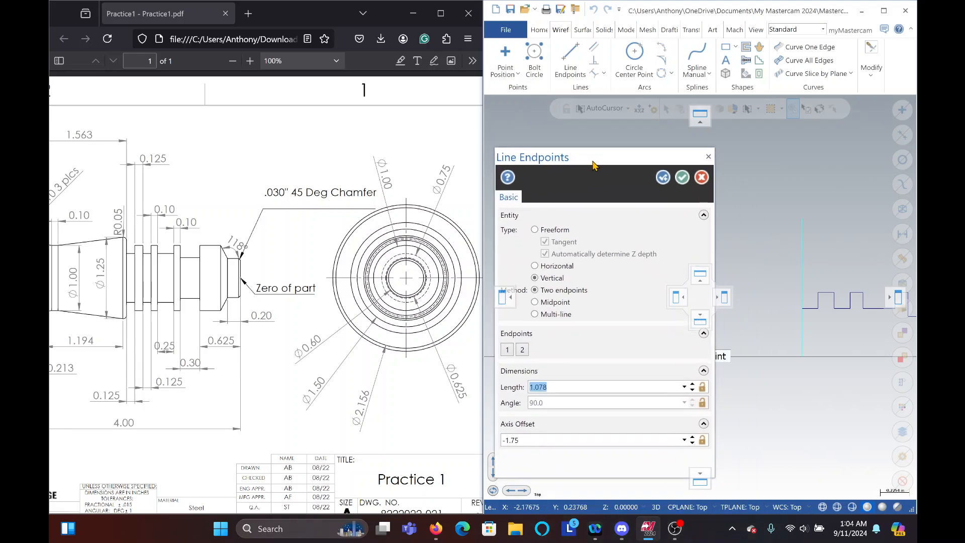
{"action": "left_click", "coordinate": [577, 435]}
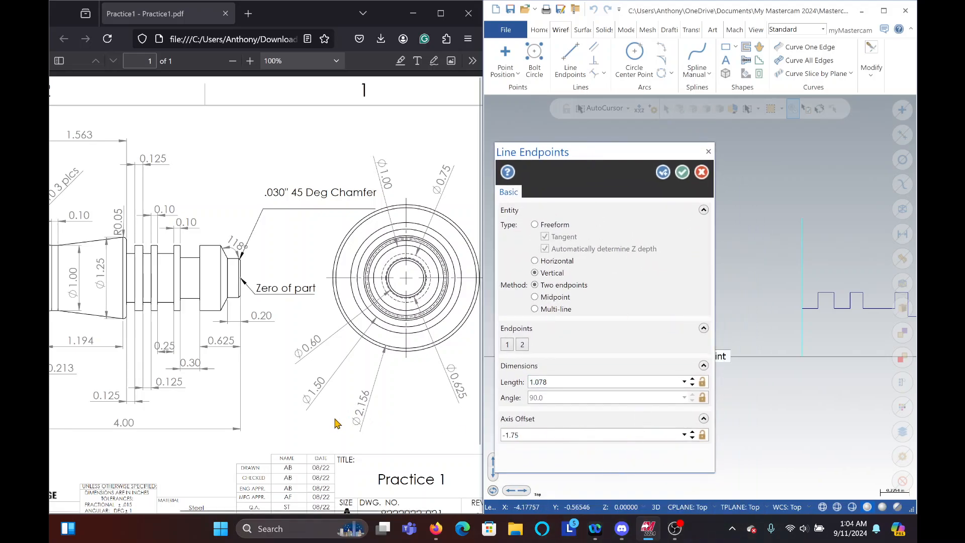
{"action": "left_click_drag", "start_coordinate": [283, 514], "coordinate": [231, 514]}
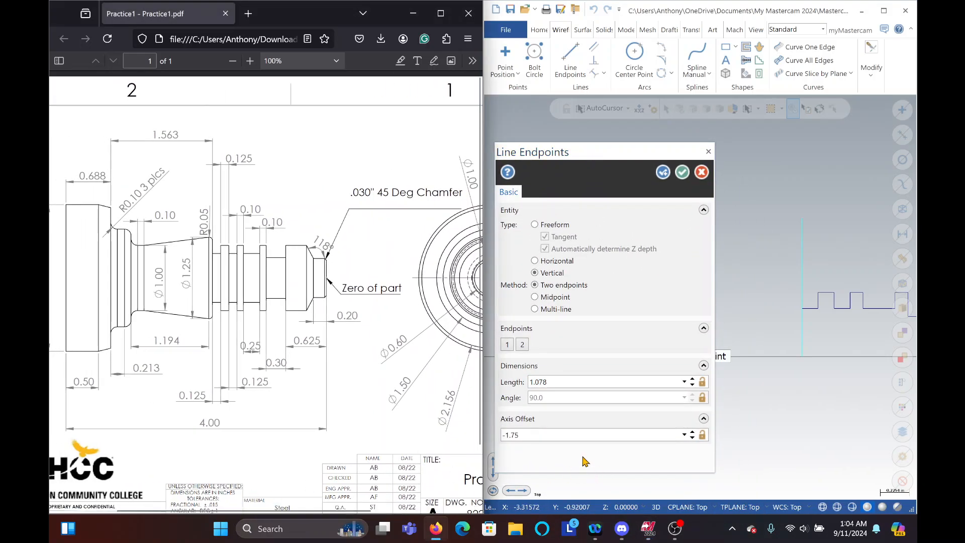
{"action": "left_click", "coordinate": [577, 435]}
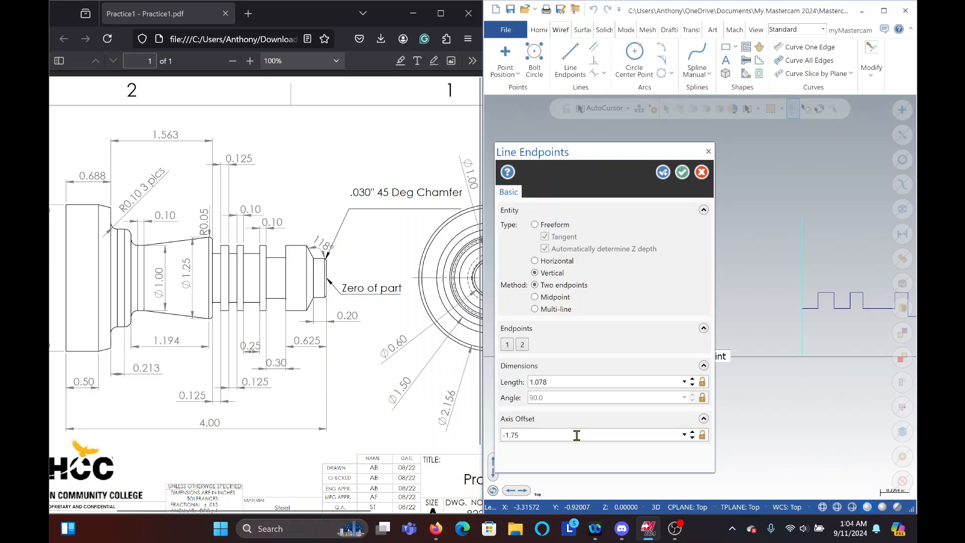
{"action": "type", "text": "-1.563"}
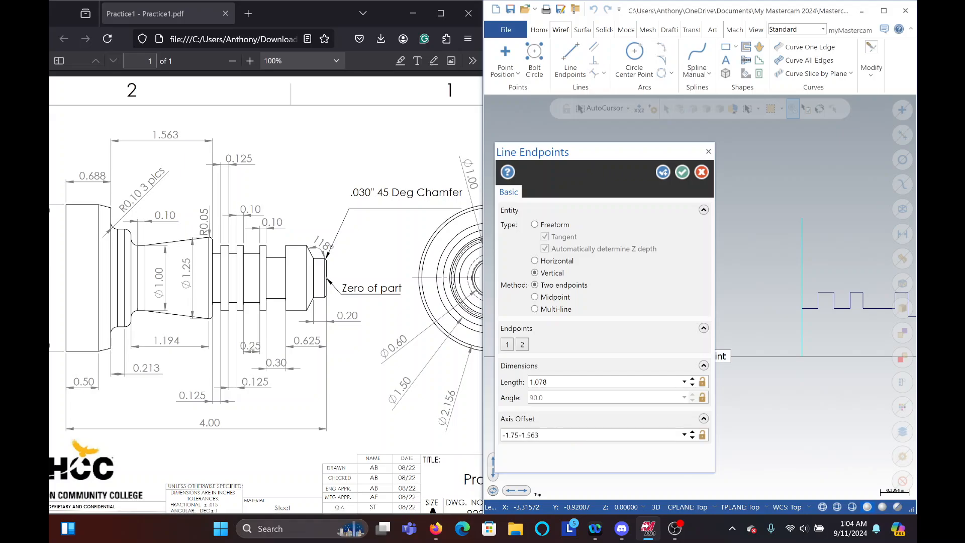
{"action": "key", "text": "Return"}
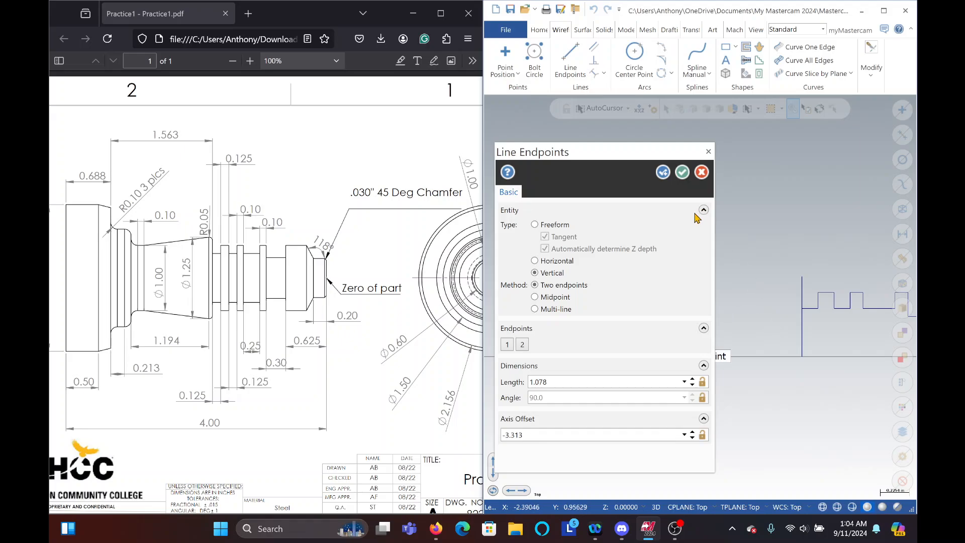
{"action": "left_click", "coordinate": [575, 383]}
{"action": "left_click_drag", "start_coordinate": [618, 158], "coordinate": [267, 273]}
{"action": "left_click", "coordinate": [616, 214]}
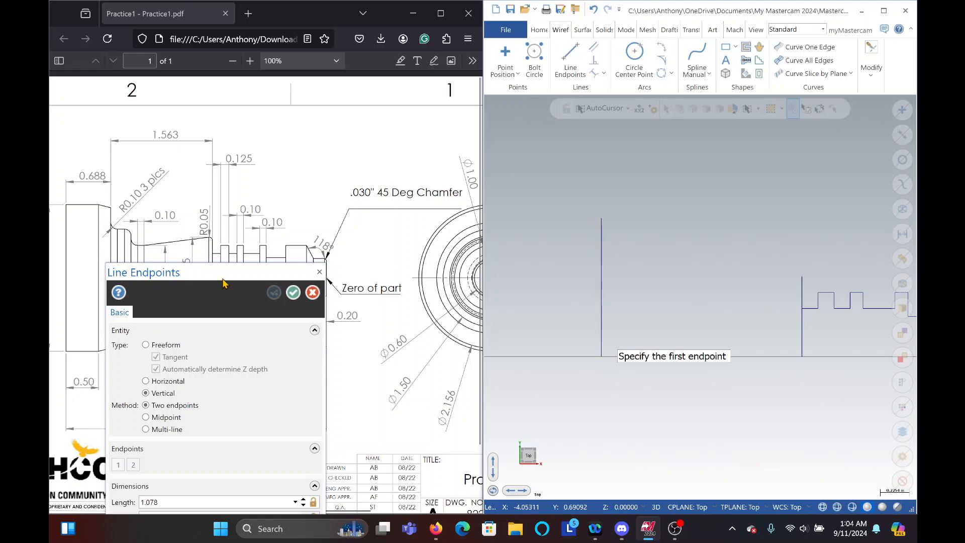
- Start a vertical line at the base of the line at X -3.313 and set its length to 1.5/2
{"action": "mouse_move", "coordinate": [223, 283]}
{"action": "left_mouse_down"}
{"action": "mouse_move", "coordinate": [360, 215]}
{"action": "mouse_move", "coordinate": [367, 156]}
{"action": "mouse_move", "coordinate": [338, 241]}
{"action": "mouse_move", "coordinate": [321, 398]}
{"action": "mouse_move", "coordinate": [286, 399]}
{"action": "left_mouse_up"}
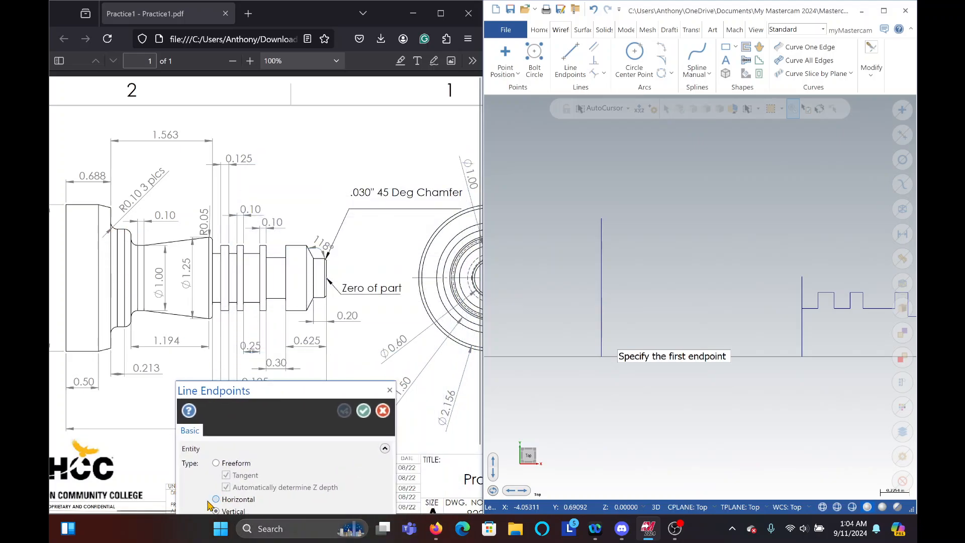
{"action": "mouse_move", "coordinate": [165, 510]}
{"action": "left_mouse_down"}
{"action": "mouse_move", "coordinate": [265, 534]}
{"action": "mouse_move", "coordinate": [239, 522]}
{"action": "mouse_move", "coordinate": [159, 521]}
{"action": "left_mouse_up"}
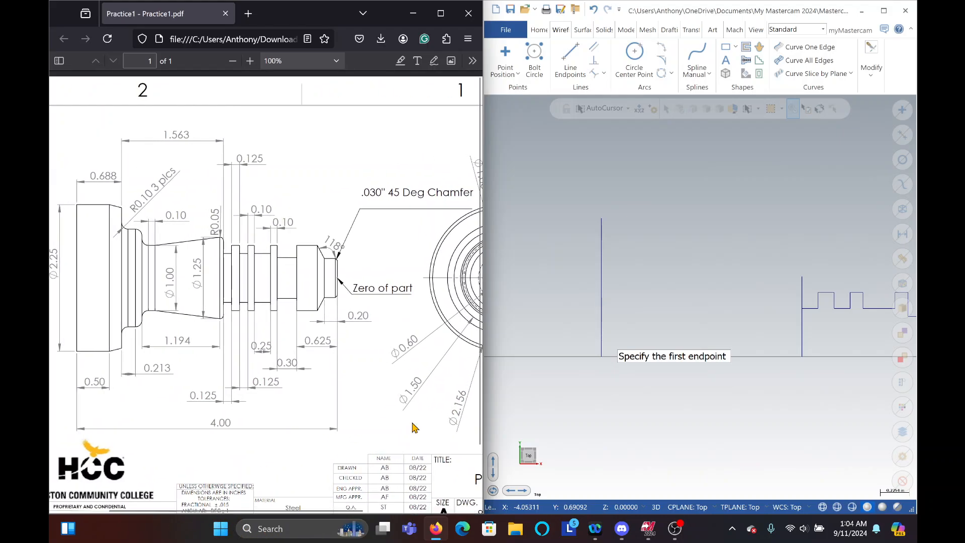
{"action": "left_click", "coordinate": [602, 357]}
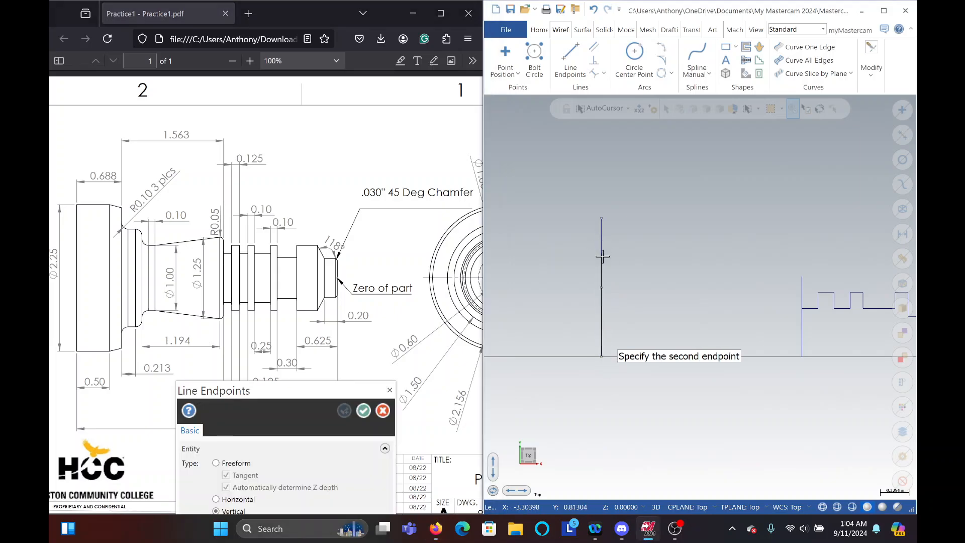
{"action": "left_click", "coordinate": [602, 288]}
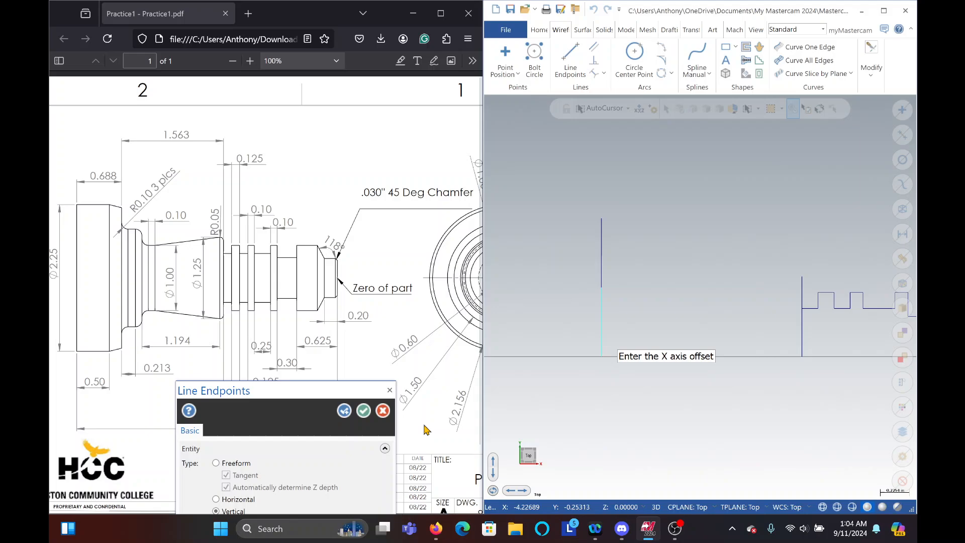
{"action": "left_click_drag", "start_coordinate": [302, 397], "coordinate": [335, 209]}
{"action": "left_click", "coordinate": [288, 432]}
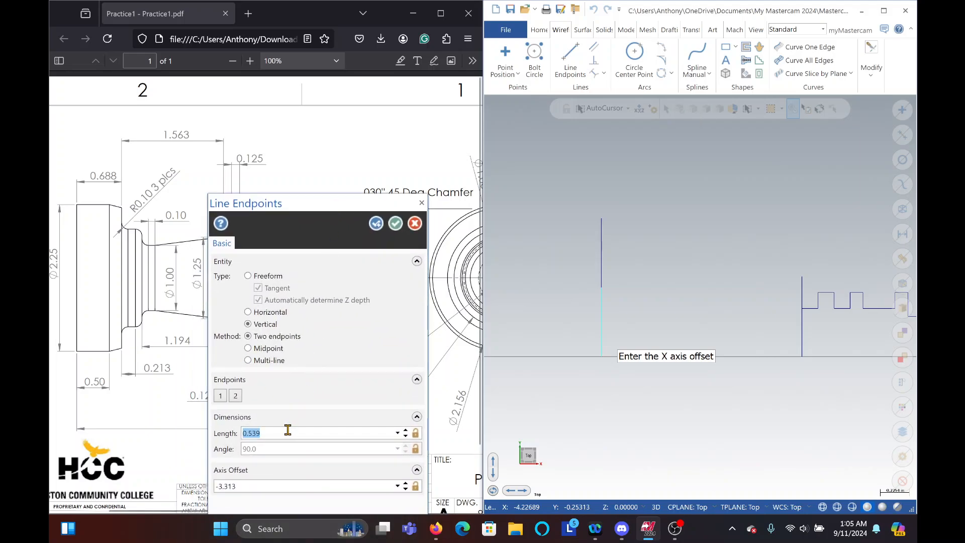
{"action": "type", "text": "1.5"}
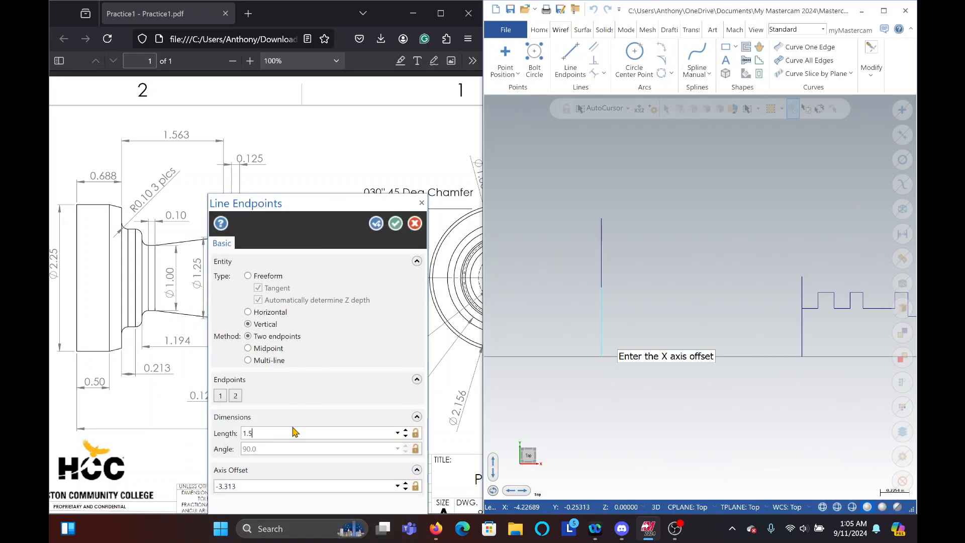
{"action": "type", "text": "/2"}
{"action": "key", "text": "Return"}
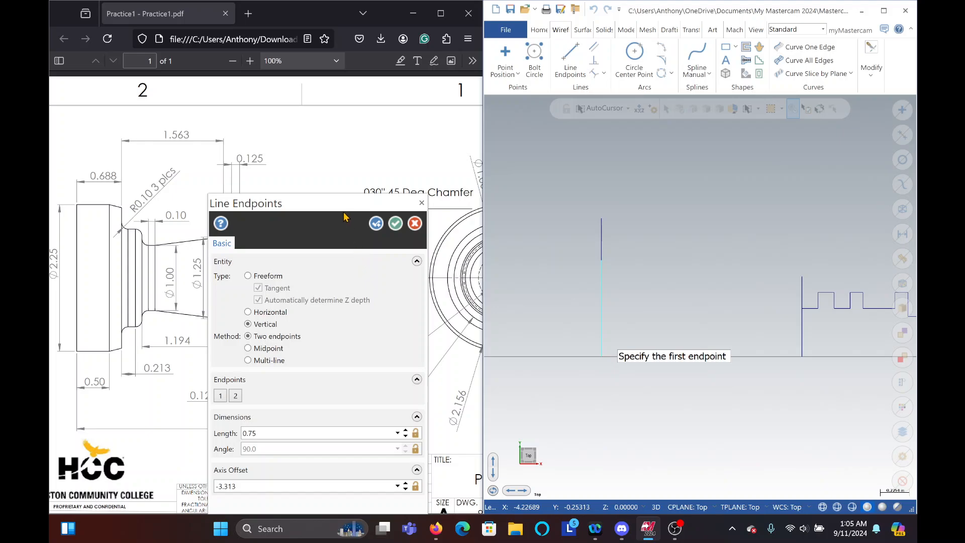
- Set the new line's X axis offset to -3.313+.213+.1+.1+.1, create it and close Line Endpoints
{"action": "left_click_drag", "start_coordinate": [344, 217], "coordinate": [370, 152]}
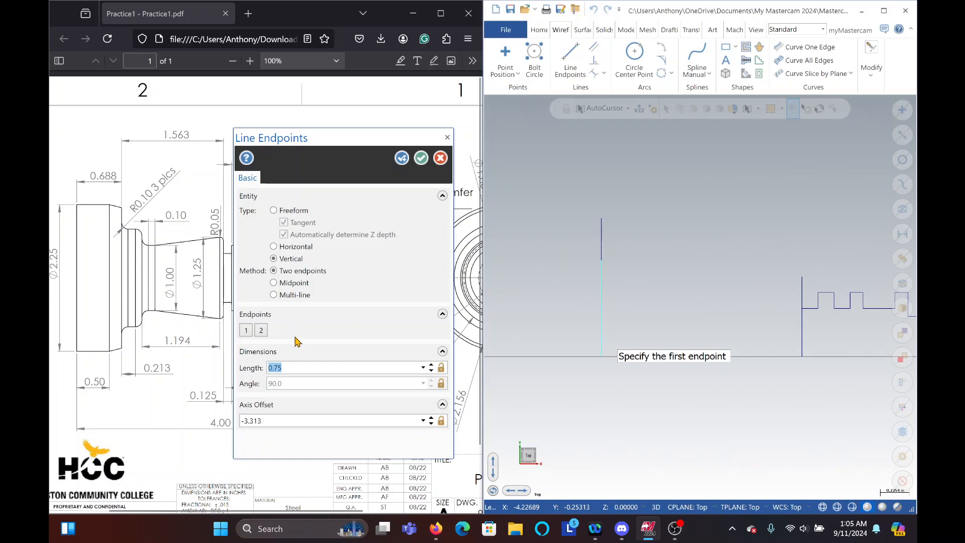
{"action": "left_click", "coordinate": [296, 422]}
{"action": "left_click", "coordinate": [295, 421]}
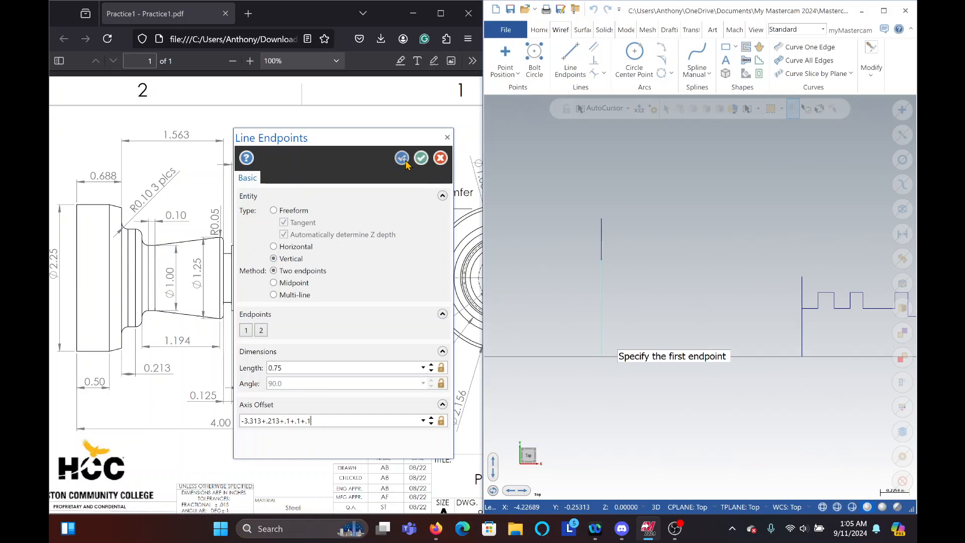
{"action": "left_click", "coordinate": [420, 159]}
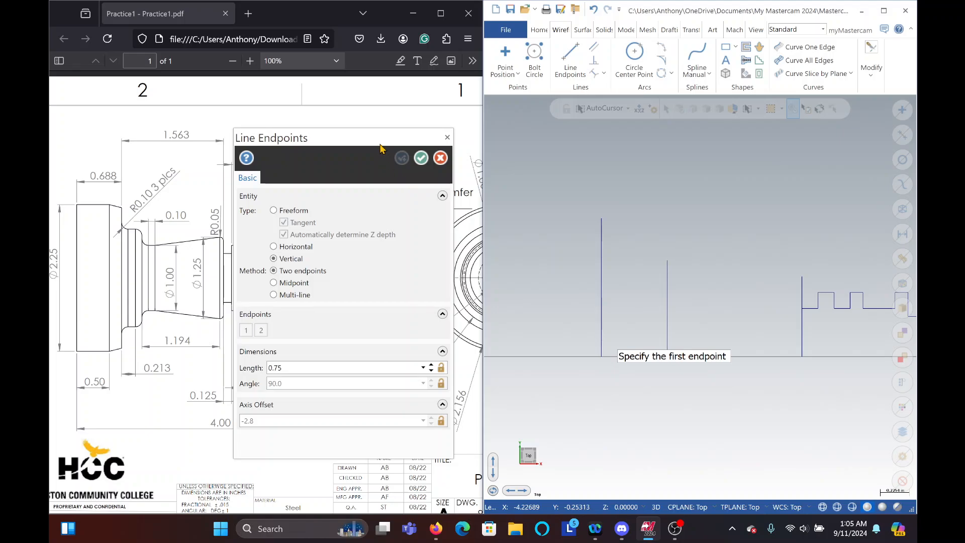
{"action": "left_click", "coordinate": [446, 137]}
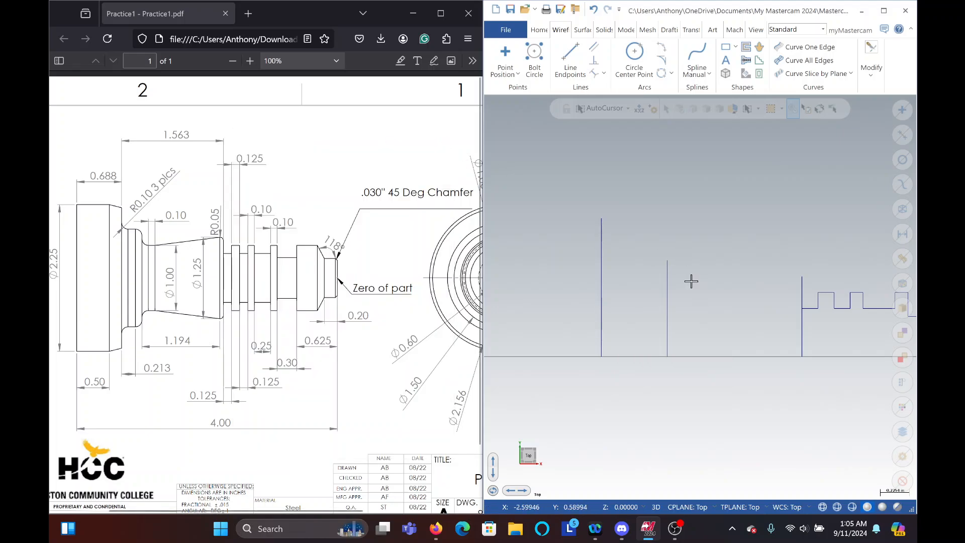
- Undo the line at X -2.8, draw another vertical from the base of the X -3.313 line and set its length to 1.5/2
{"action": "left_click", "coordinate": [570, 60]}
{"action": "left_click", "coordinate": [602, 357]}
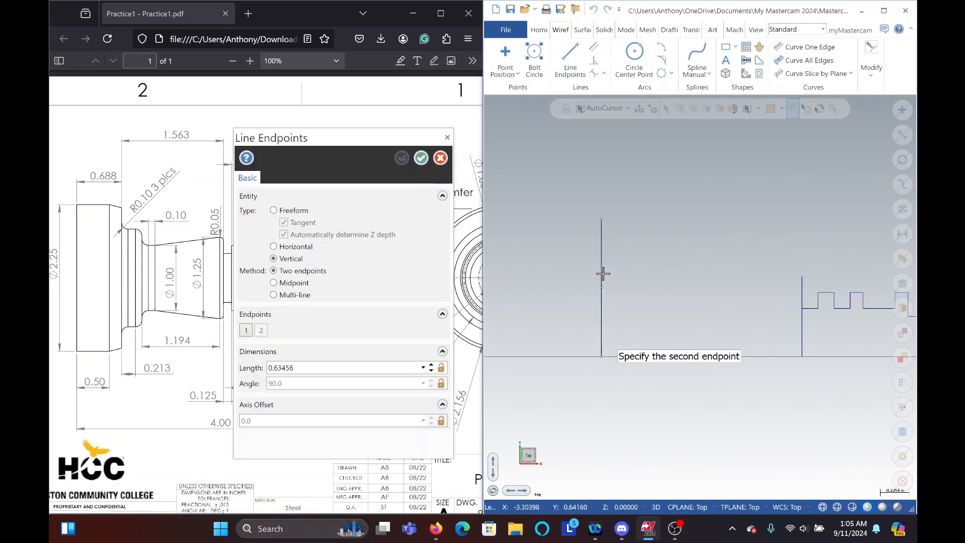
{"action": "left_click", "coordinate": [602, 288]}
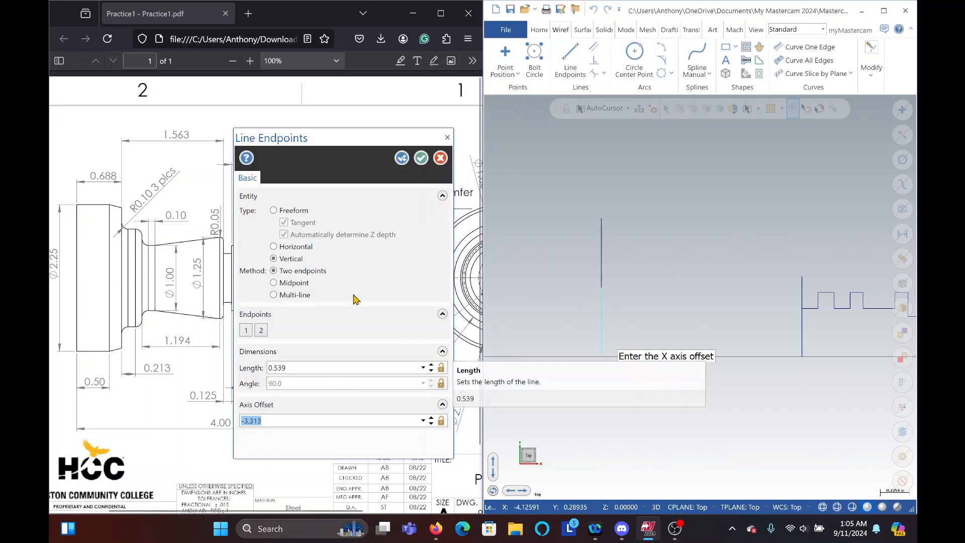
{"action": "left_click_drag", "start_coordinate": [373, 145], "coordinate": [309, 146]}
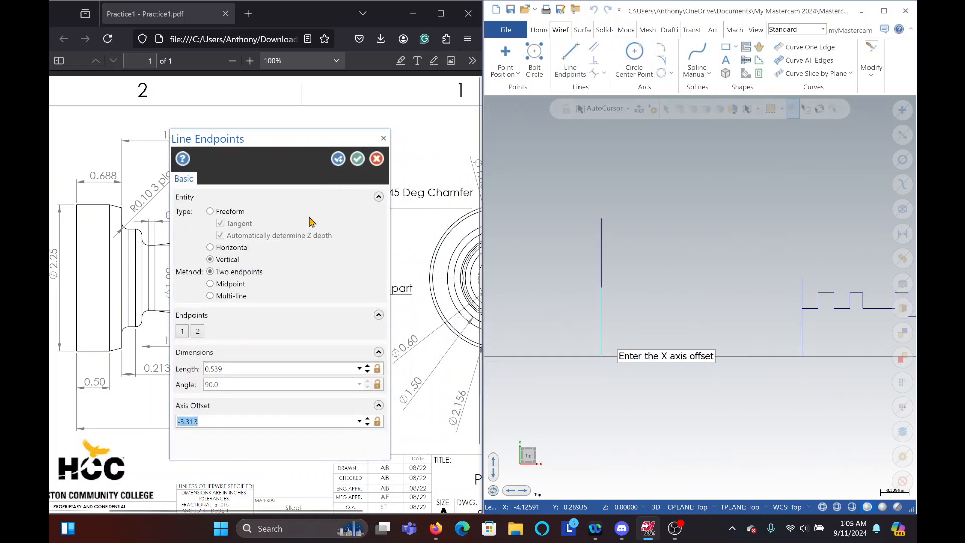
{"action": "left_click", "coordinate": [275, 367]}
{"action": "type", "text": "0.75"}
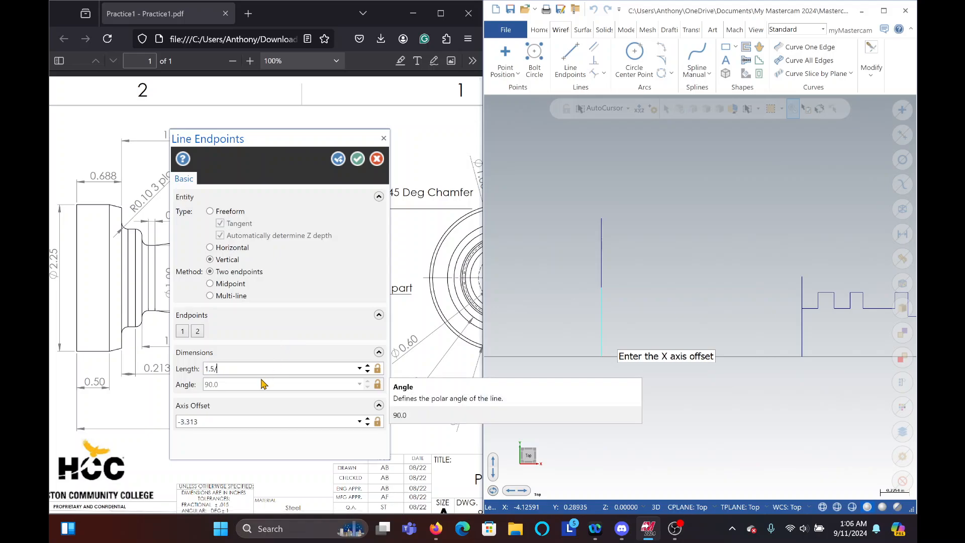
{"action": "key", "text": "Return"}
- Set the vertical line's X axis offset to -3.313+.213+.1 and create it
{"action": "left_click_drag", "start_coordinate": [302, 139], "coordinate": [368, 130]}
{"action": "left_click", "coordinate": [276, 414]}
{"action": "left_click", "coordinate": [289, 417]}
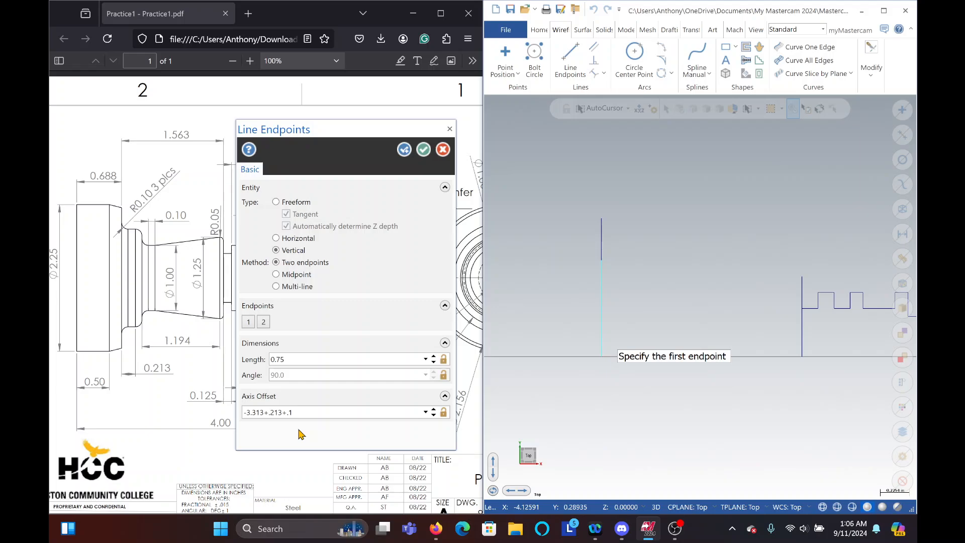
{"action": "key", "text": "Return"}
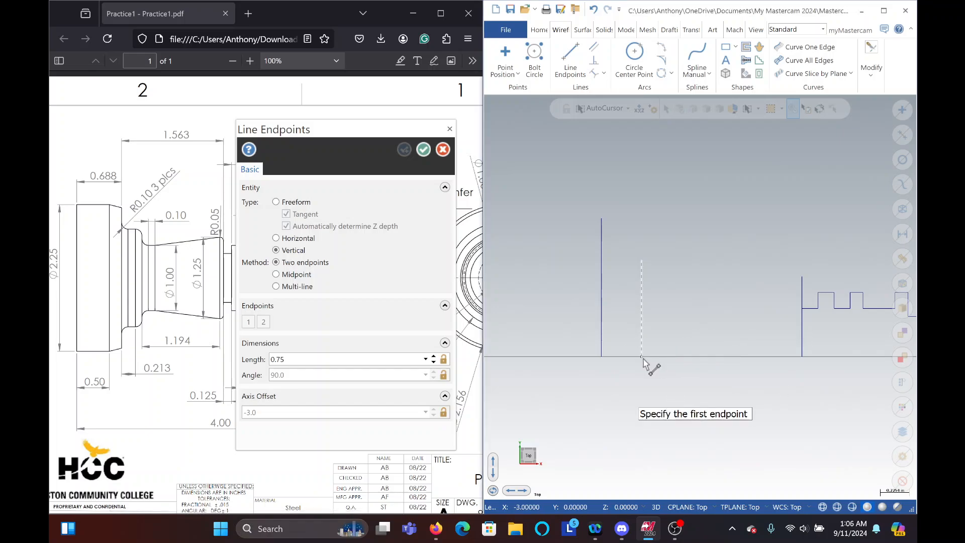
- Draw a vertical line from the base of the line at X -3.0 and set its X axis offset to -3.0+.2
{"action": "left_click", "coordinate": [642, 356]}
{"action": "left_click", "coordinate": [642, 309]}
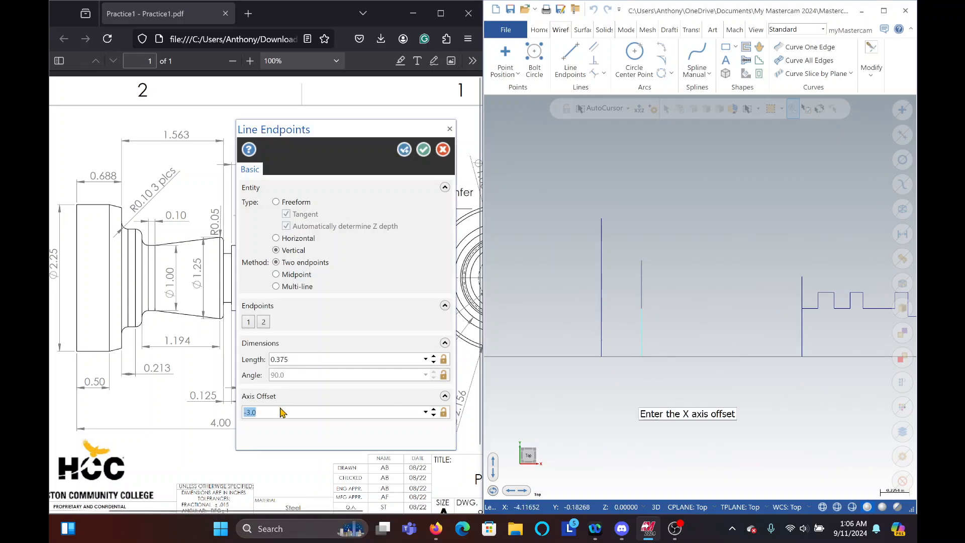
{"action": "left_click_drag", "start_coordinate": [298, 132], "coordinate": [320, 128]}
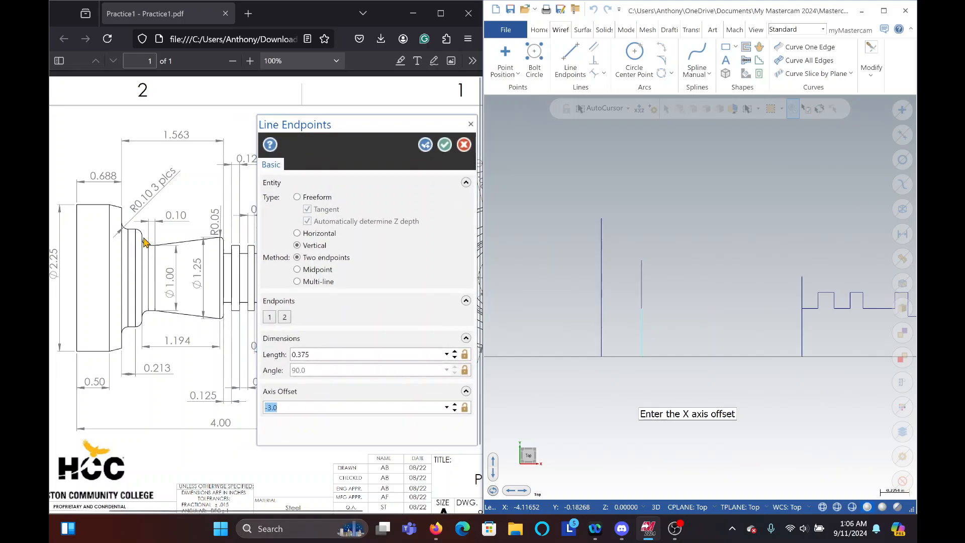
{"action": "left_click", "coordinate": [306, 409]}
{"action": "type", "text": "-"}
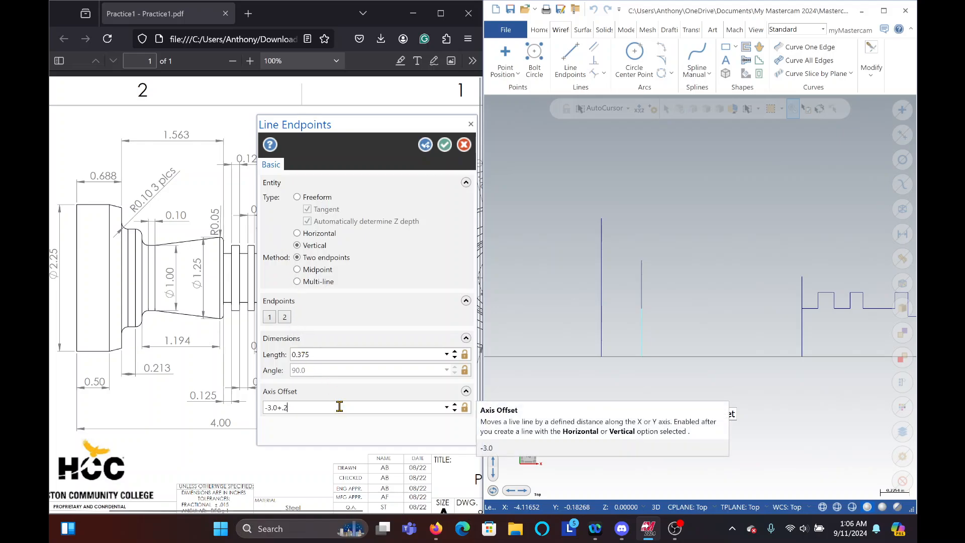
{"action": "key", "text": "Return"}
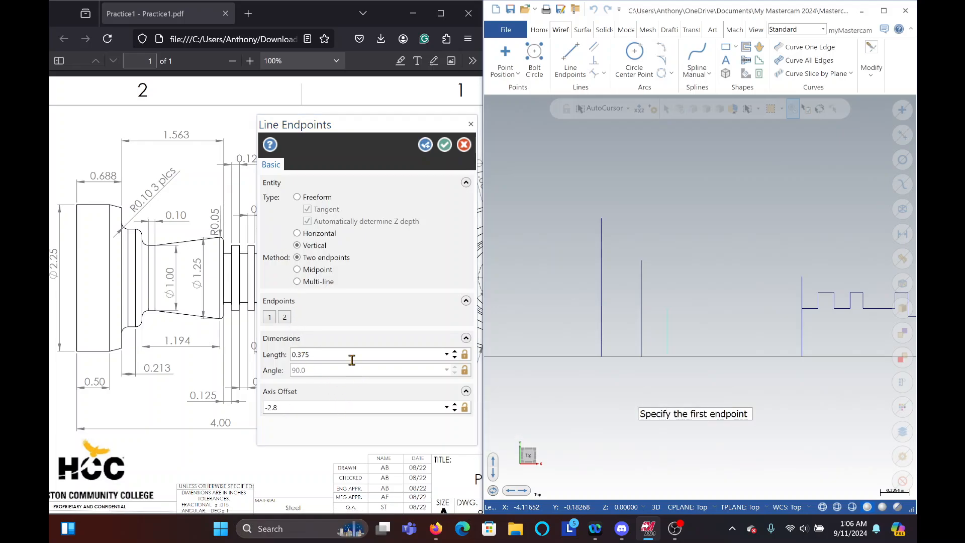
- Set the length of the vertical line at X -2.8 to 1/2 and create it
{"action": "left_click", "coordinate": [352, 360]}
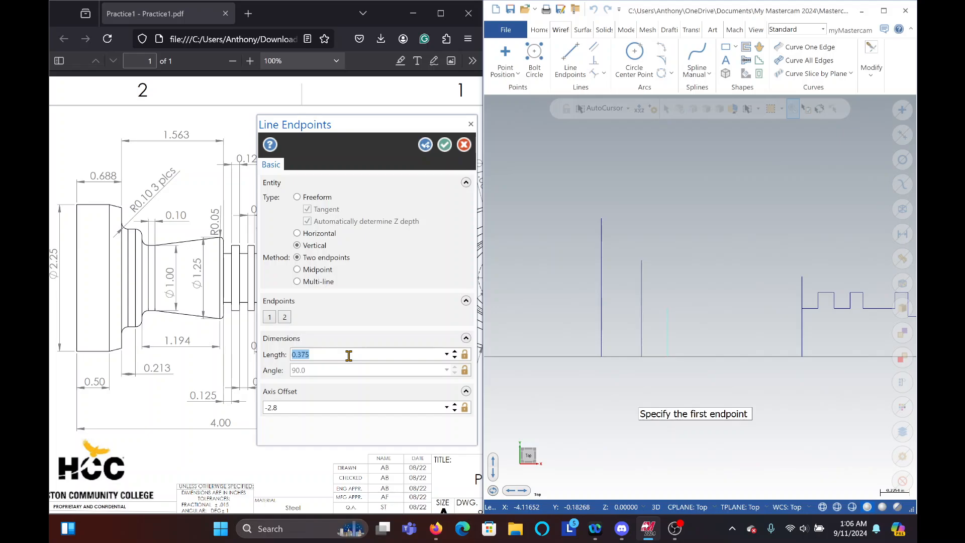
{"action": "type", "text": "1/2"}
{"action": "key", "text": "Return"}
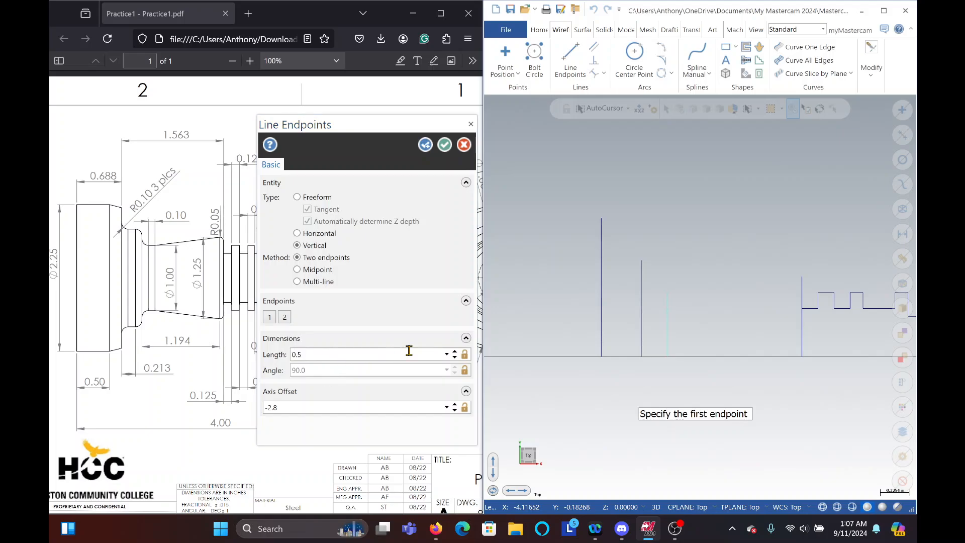
{"action": "left_click", "coordinate": [425, 146]}
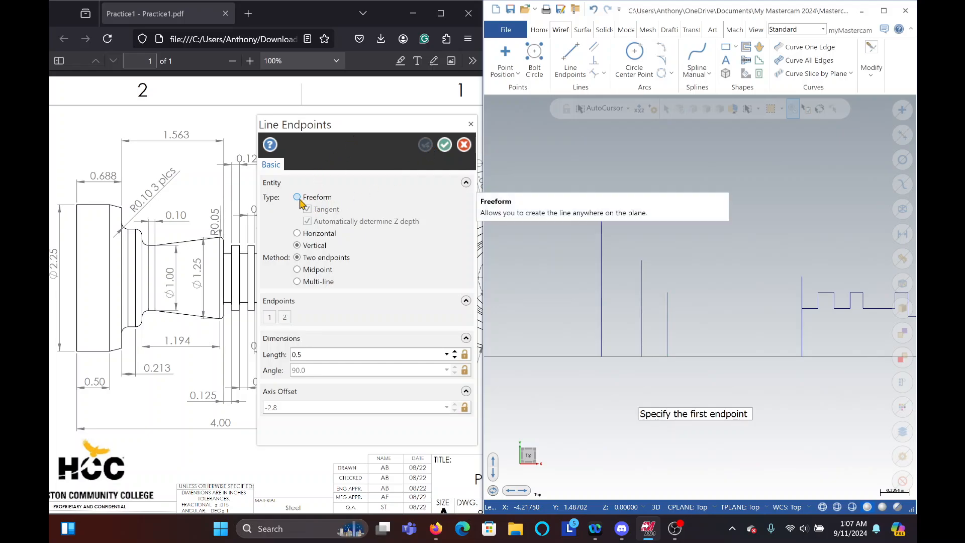
- Draw a vertical line over the line at X -3.313, starting at its base, and set its length to 2.25/2
{"action": "left_click_drag", "start_coordinate": [339, 124], "coordinate": [282, 122]}
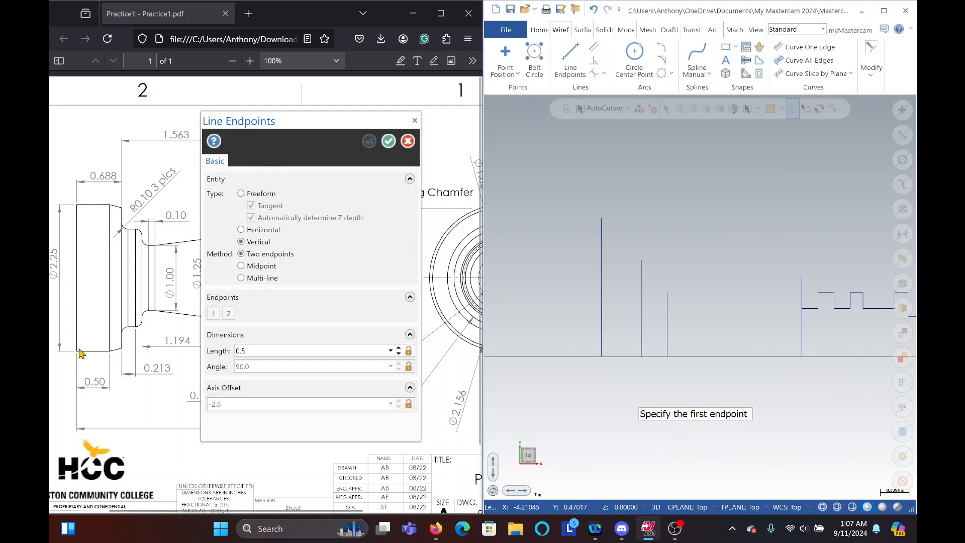
{"action": "left_click", "coordinate": [602, 357]}
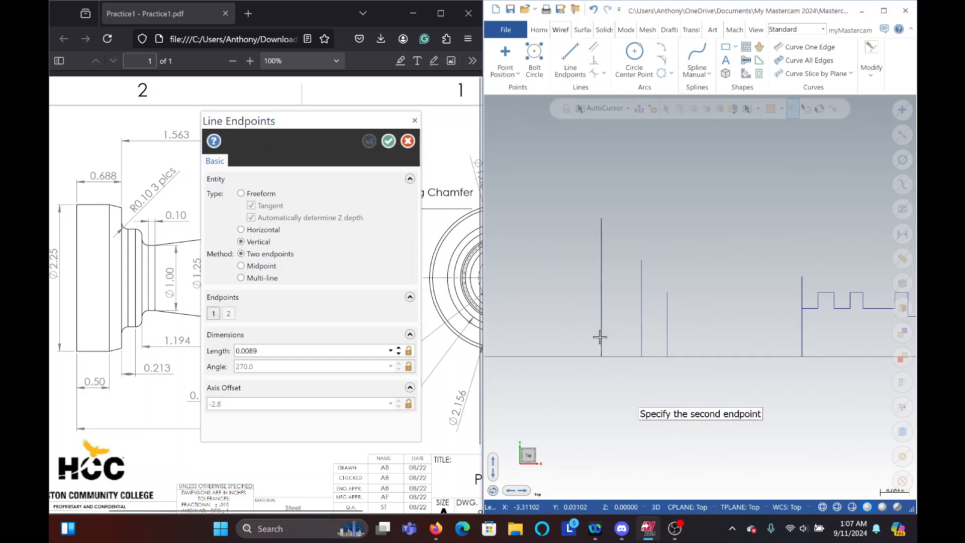
{"action": "left_click", "coordinate": [602, 219]}
{"action": "left_click", "coordinate": [302, 349]}
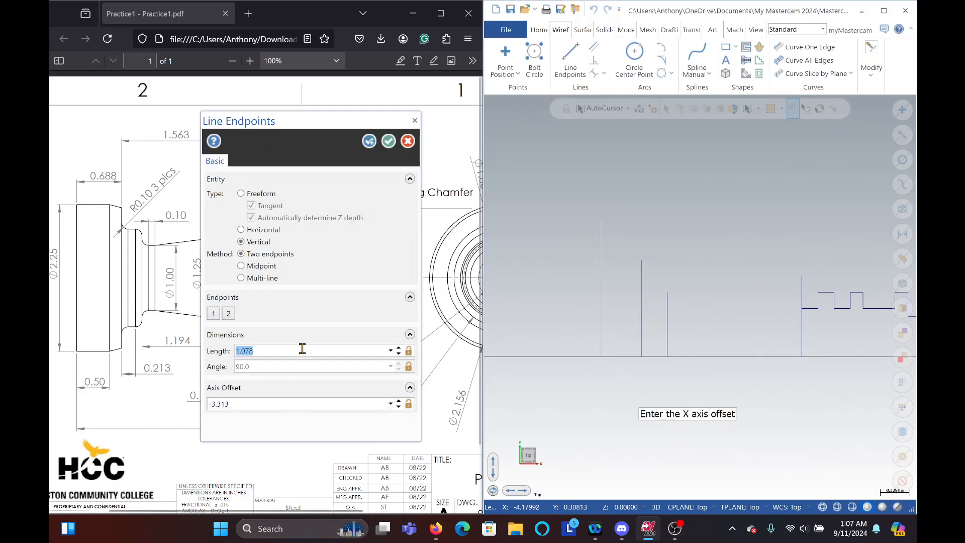
{"action": "type", "text": "2.25/2"}
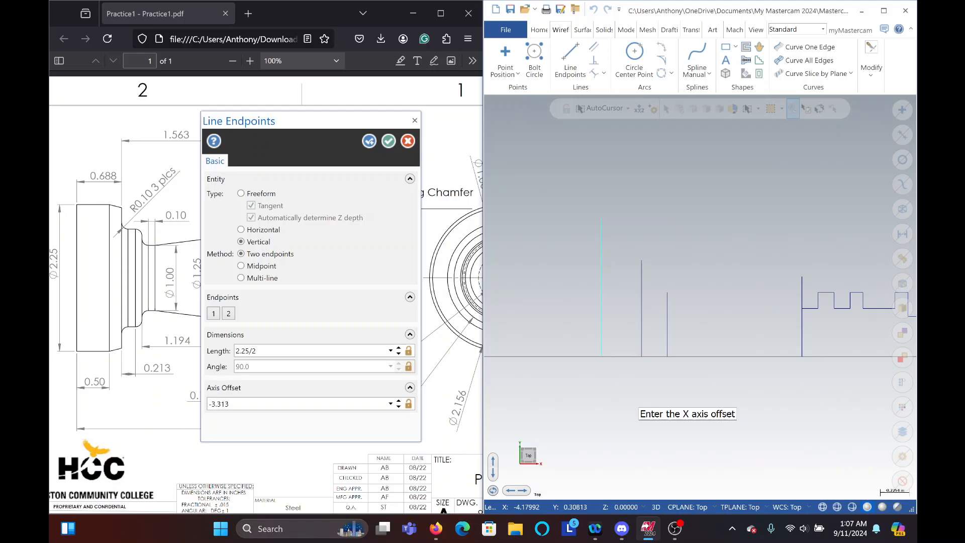
{"action": "key", "text": "Return"}
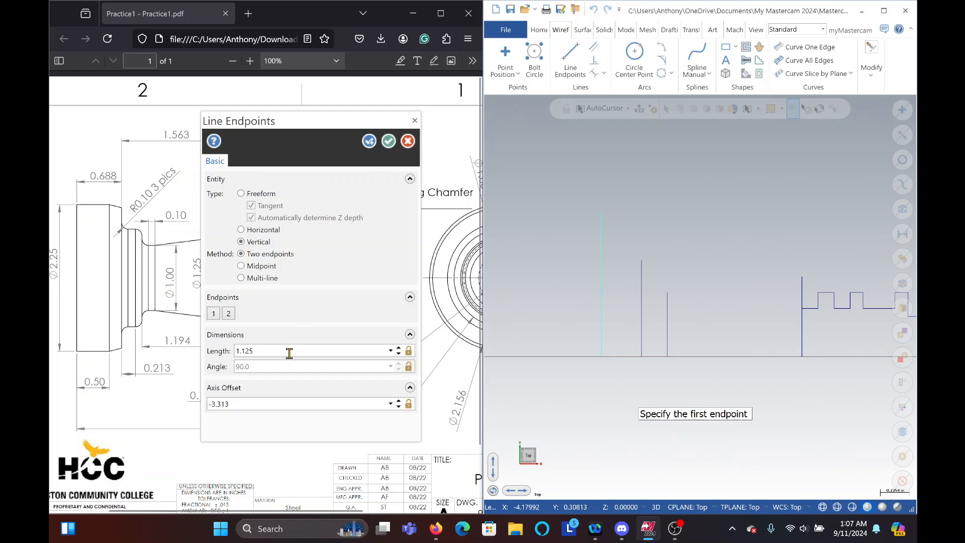
- Set the new vertical line's X axis offset to -3.313-.688 and create it
{"action": "left_click", "coordinate": [261, 405]}
{"action": "left_click", "coordinate": [263, 405]}
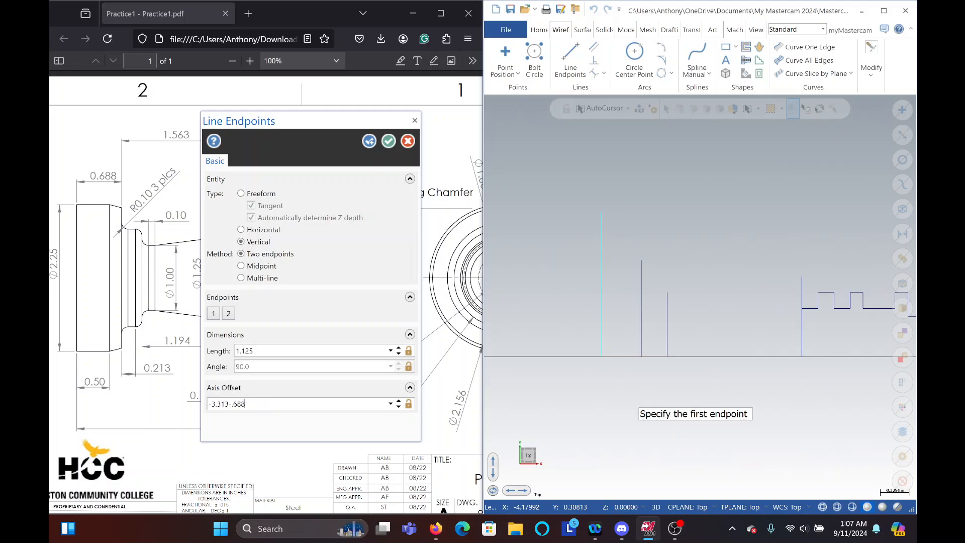
{"action": "key", "text": "Return"}
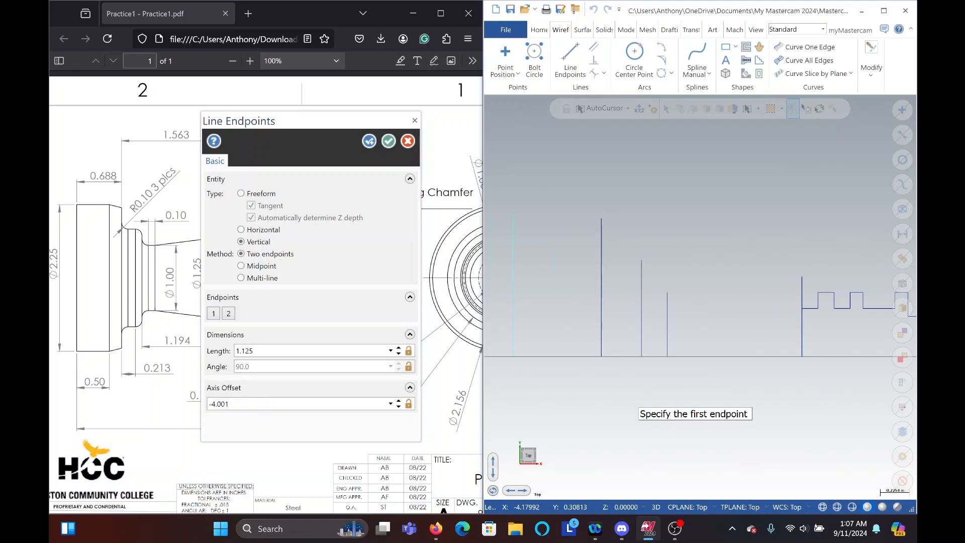
{"action": "left_click", "coordinate": [370, 143]}
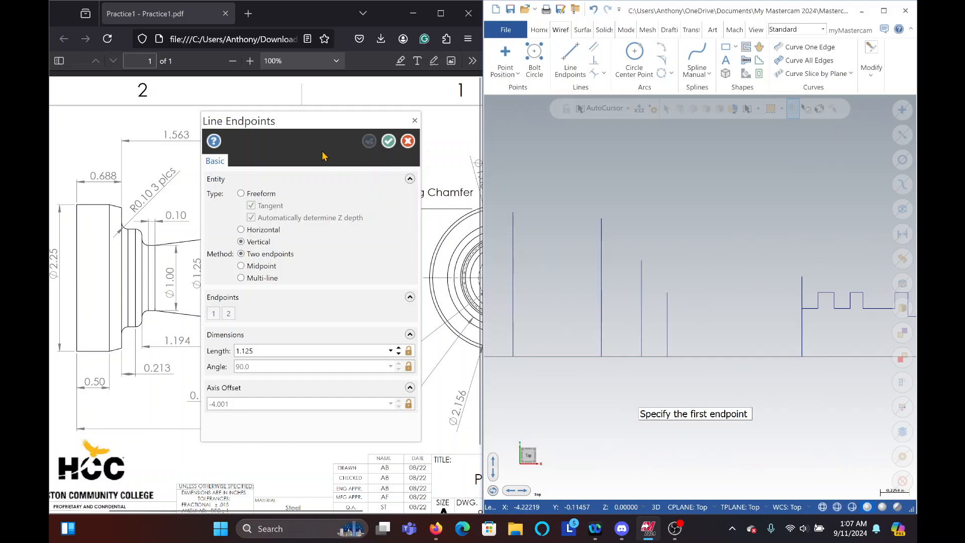
- Draw a vertical line from the base to the top of the line at X -4.001 and set its X axis offset to -4.00+.5
{"action": "left_click_drag", "start_coordinate": [314, 125], "coordinate": [344, 133]}
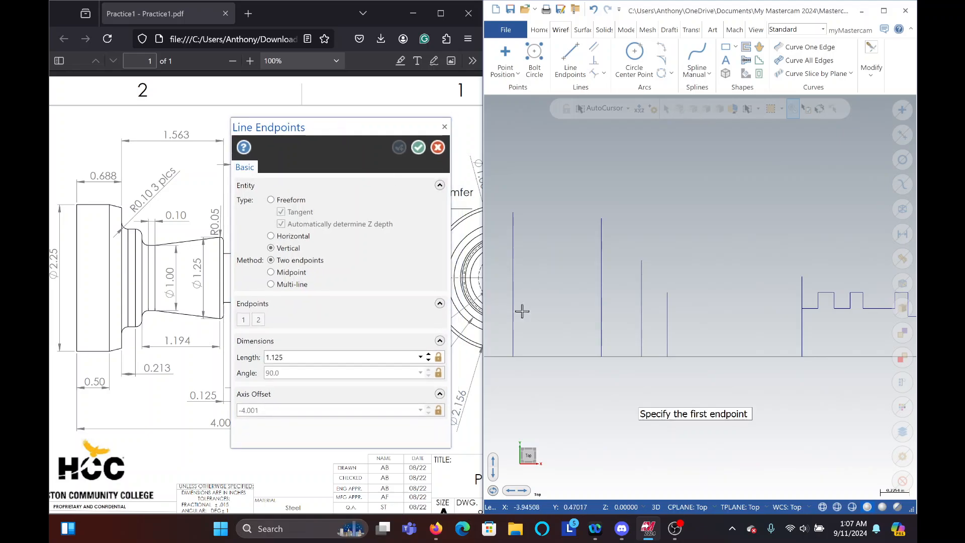
{"action": "left_click", "coordinate": [513, 357]}
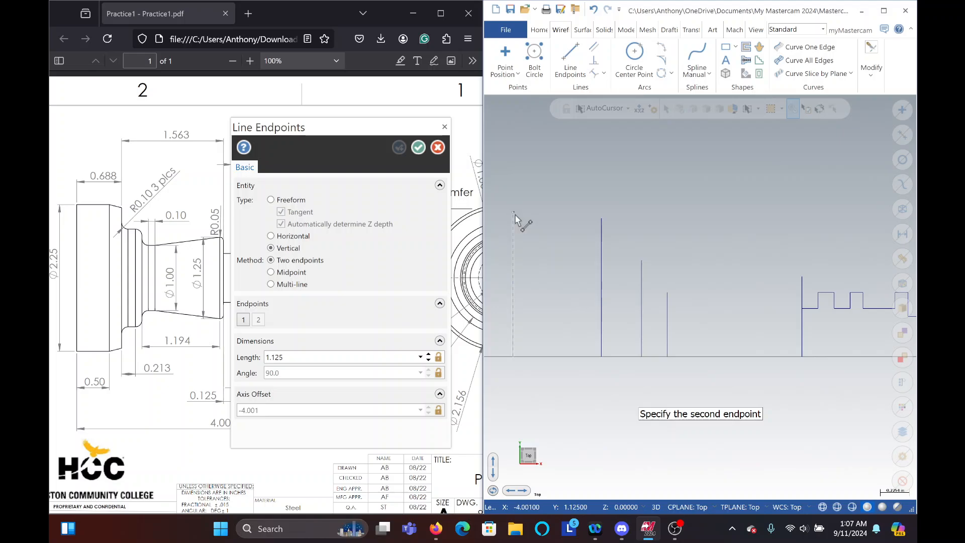
{"action": "left_click", "coordinate": [514, 215]}
{"action": "left_click", "coordinate": [288, 411]}
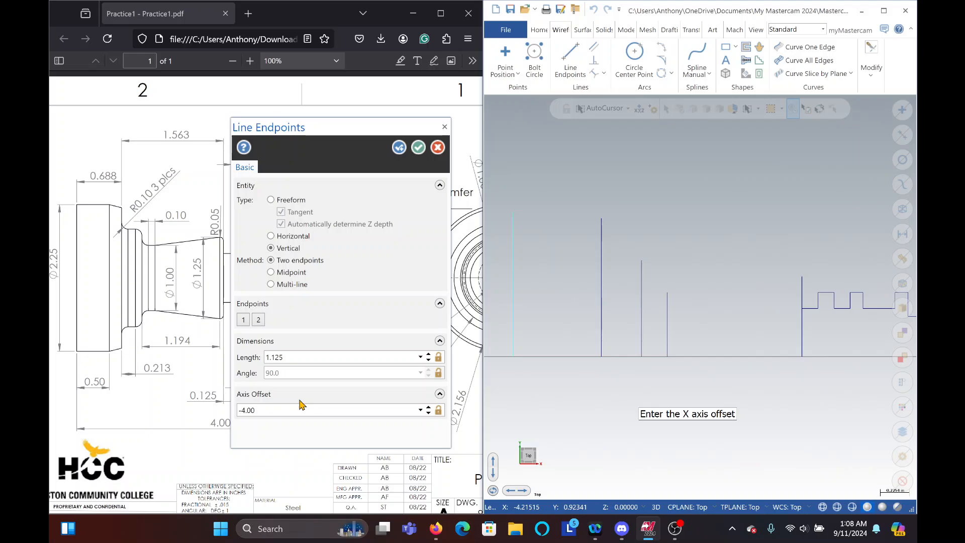
{"action": "type", "text": ".5"}
{"action": "key", "text": "Return"}
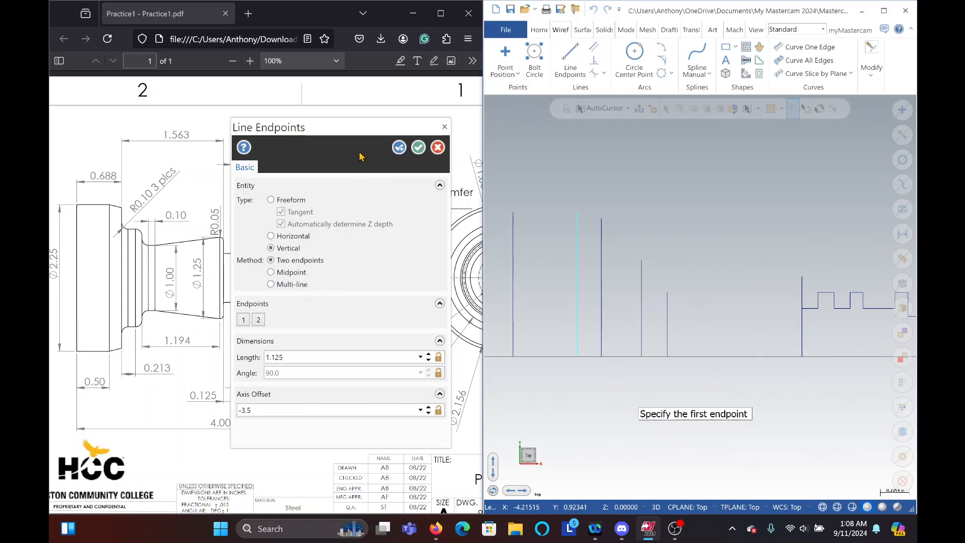
- Set the live line's X axis offset to -4.001+.5, create it and close Line Endpoints
{"action": "left_click_drag", "start_coordinate": [345, 132], "coordinate": [305, 134]}
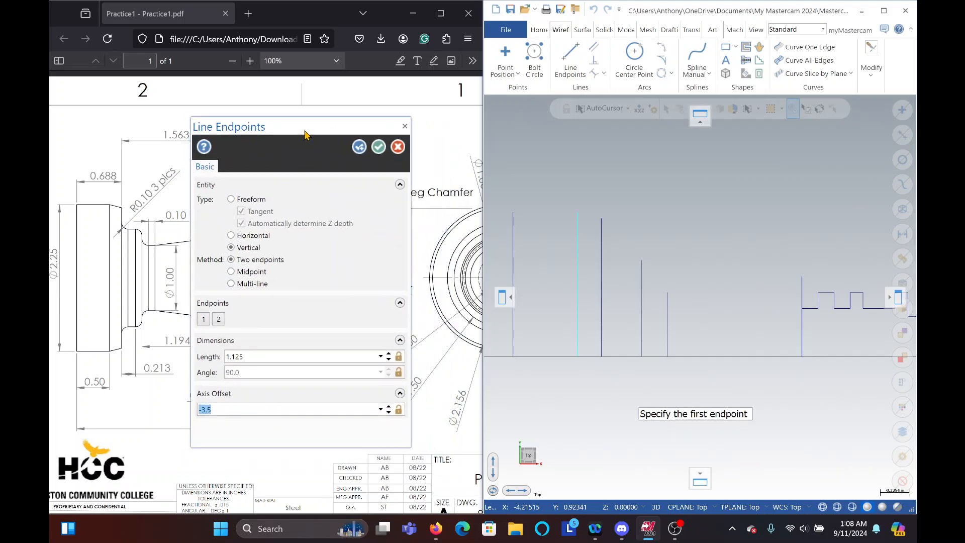
{"action": "left_click", "coordinate": [222, 412]}
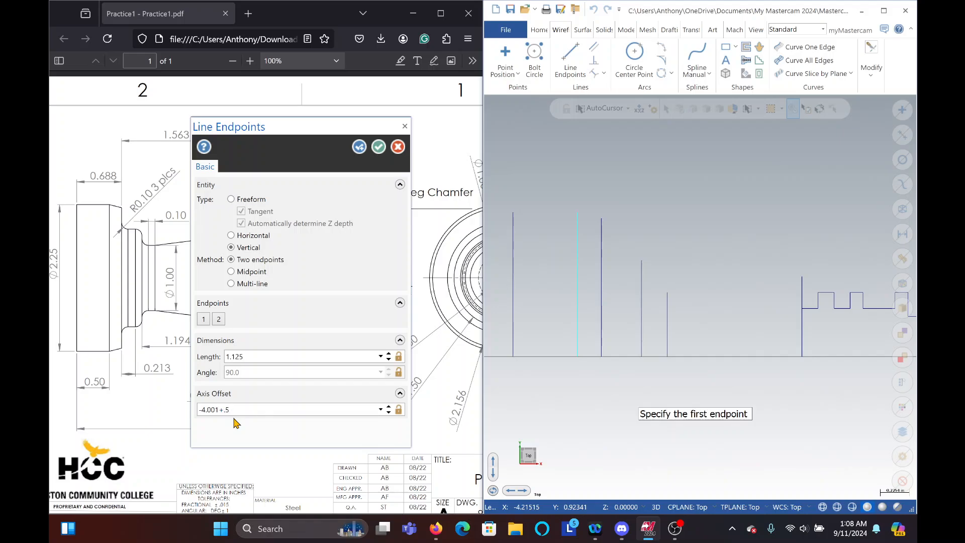
{"action": "key", "text": "Return"}
{"action": "scroll", "coordinate": [431, 451], "scroll_direction": "down", "scroll_amount": 2}
{"action": "scroll", "coordinate": [431, 451], "scroll_direction": "up", "scroll_amount": 2}
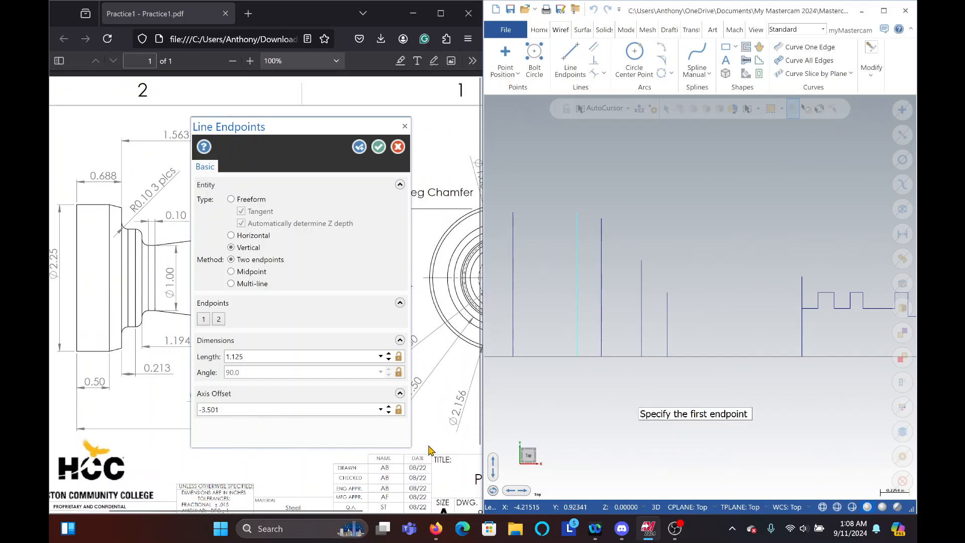
{"action": "scroll", "coordinate": [352, 463], "scroll_direction": "down", "scroll_amount": 2}
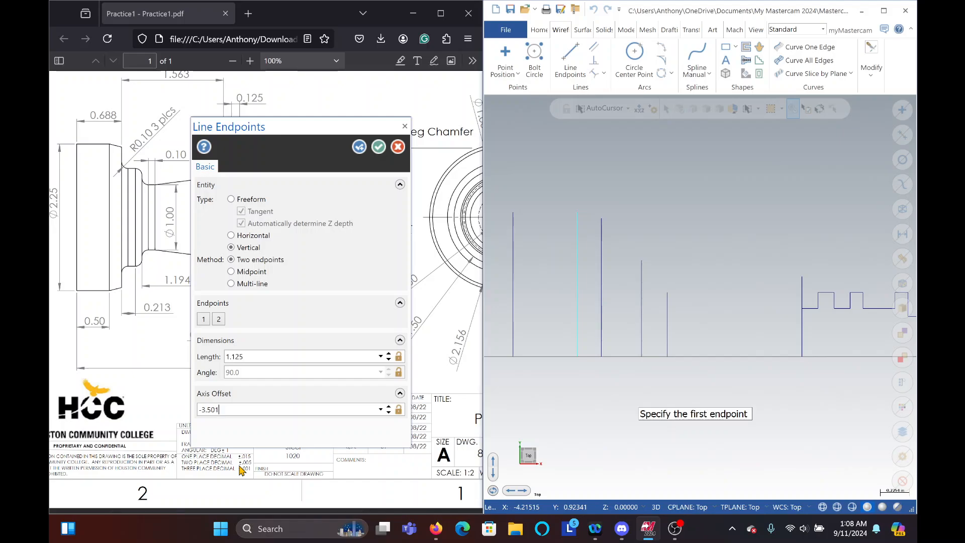
{"action": "scroll", "coordinate": [151, 367], "scroll_direction": "up", "scroll_amount": 2}
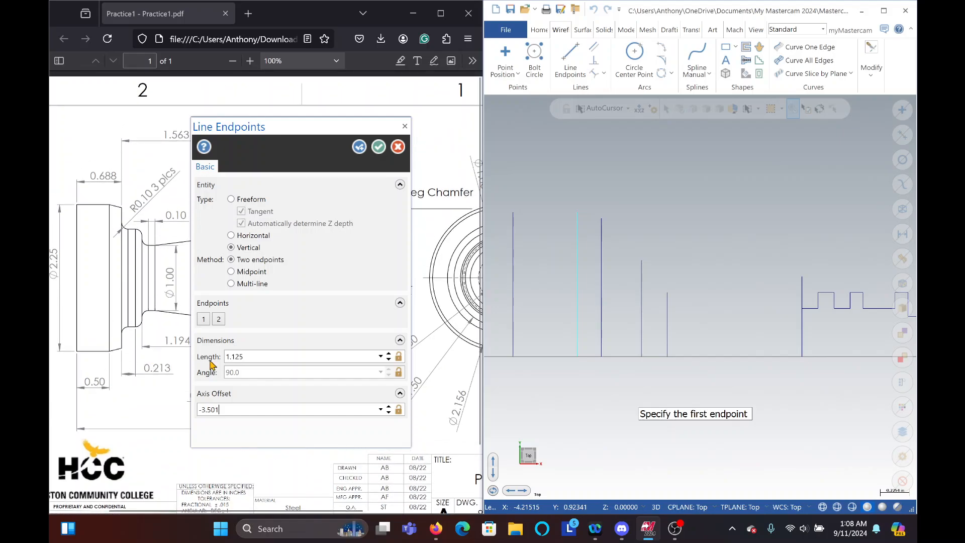
{"action": "left_click_drag", "start_coordinate": [286, 136], "coordinate": [337, 150]}
{"action": "left_click", "coordinate": [288, 425]}
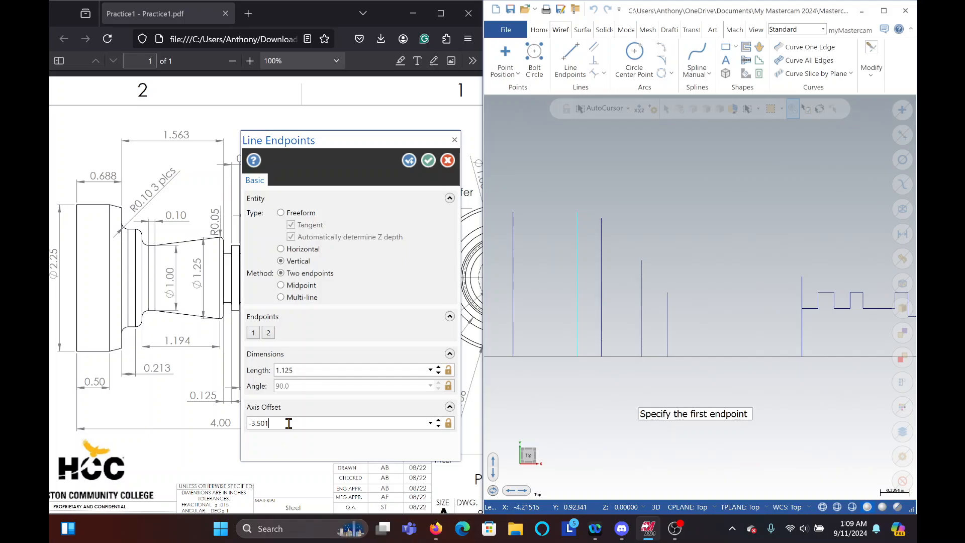
{"action": "key", "text": "Return"}
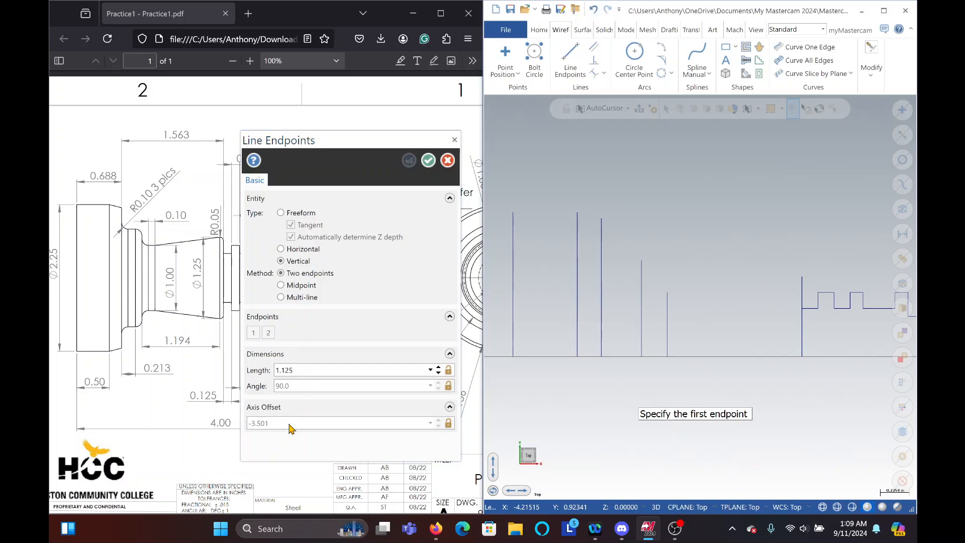
{"action": "left_click", "coordinate": [428, 160]}
- Draw a freeform line for the taper from the top of the 1.25 diameter shoulder line to the top of the line at X -2.8
{"action": "scroll", "coordinate": [584, 332], "scroll_direction": "down", "scroll_amount": 1}
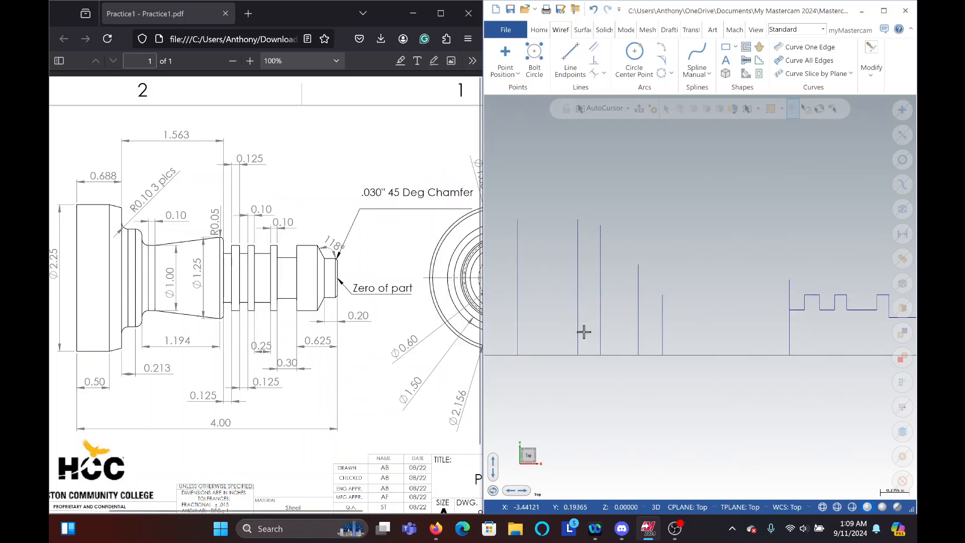
{"action": "scroll", "coordinate": [577, 329], "scroll_direction": "down", "scroll_amount": 12}
{"action": "scroll", "coordinate": [639, 309], "scroll_direction": "up", "scroll_amount": 9}
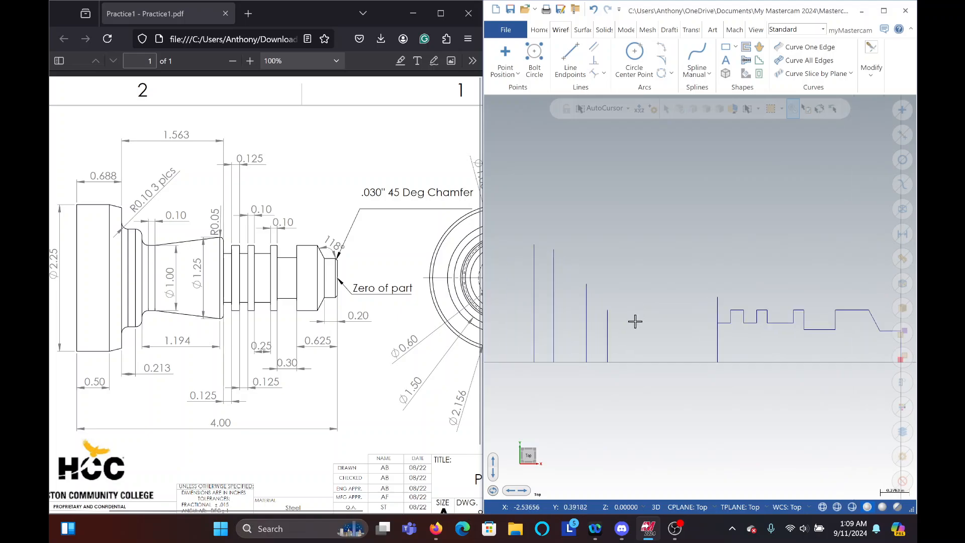
{"action": "left_click", "coordinate": [570, 61]}
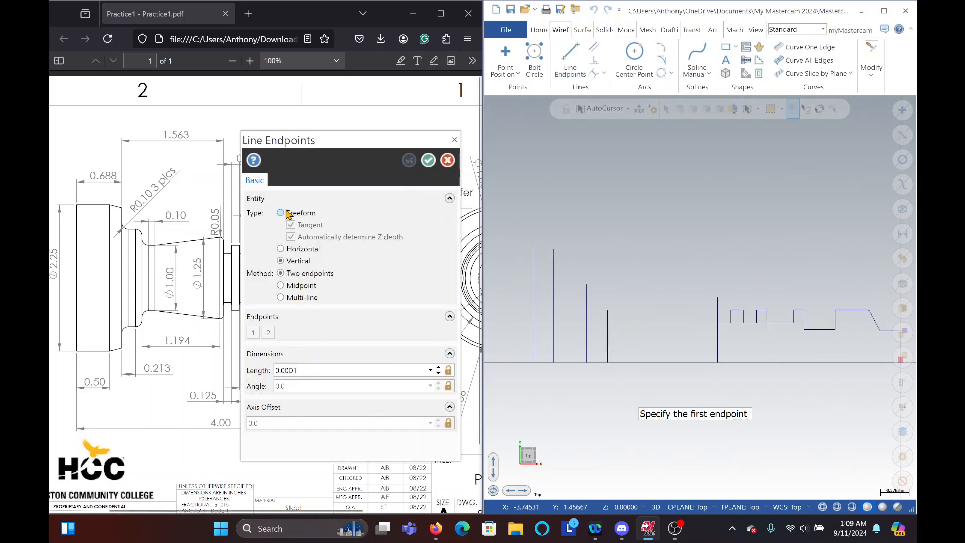
{"action": "left_click", "coordinate": [281, 213]}
{"action": "left_click_drag", "start_coordinate": [337, 159], "coordinate": [278, 320]}
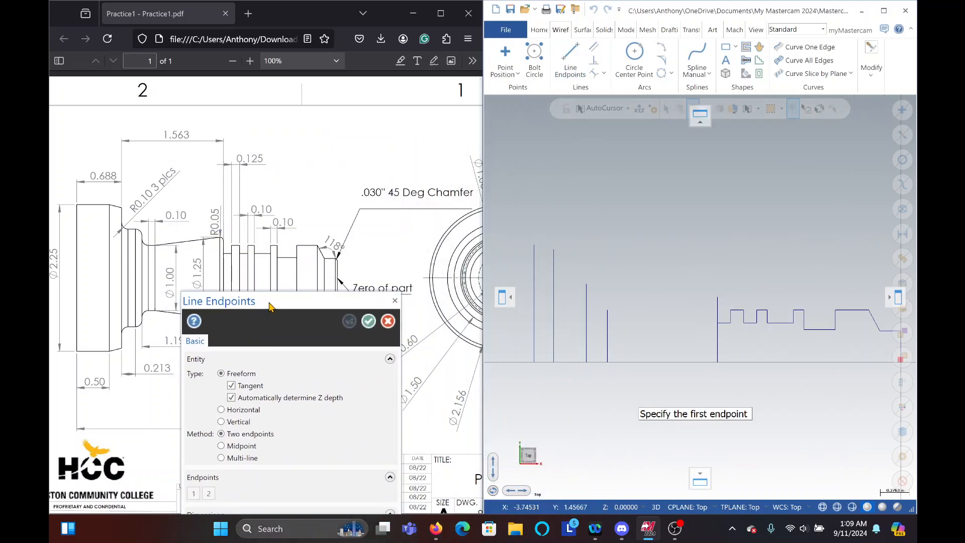
{"action": "left_click", "coordinate": [717, 297]}
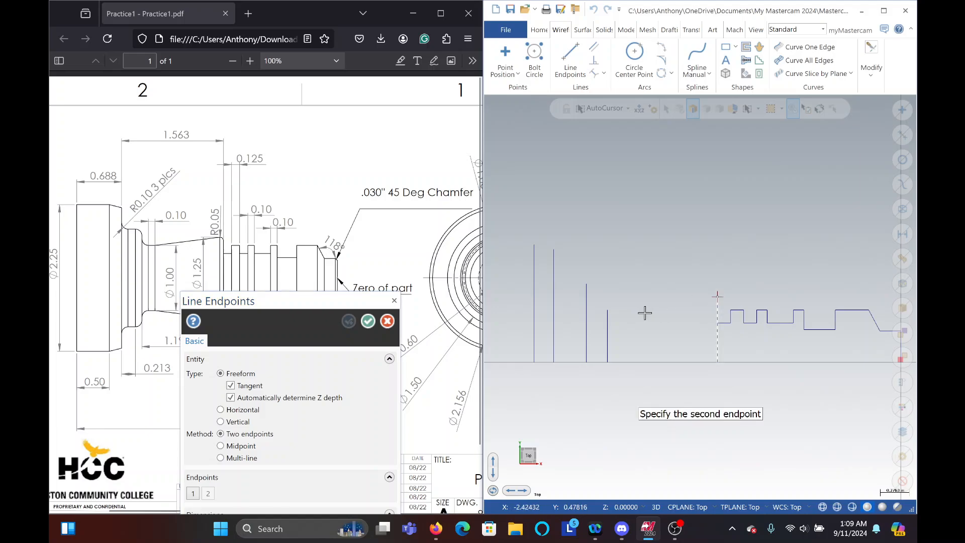
{"action": "left_click", "coordinate": [607, 309]}
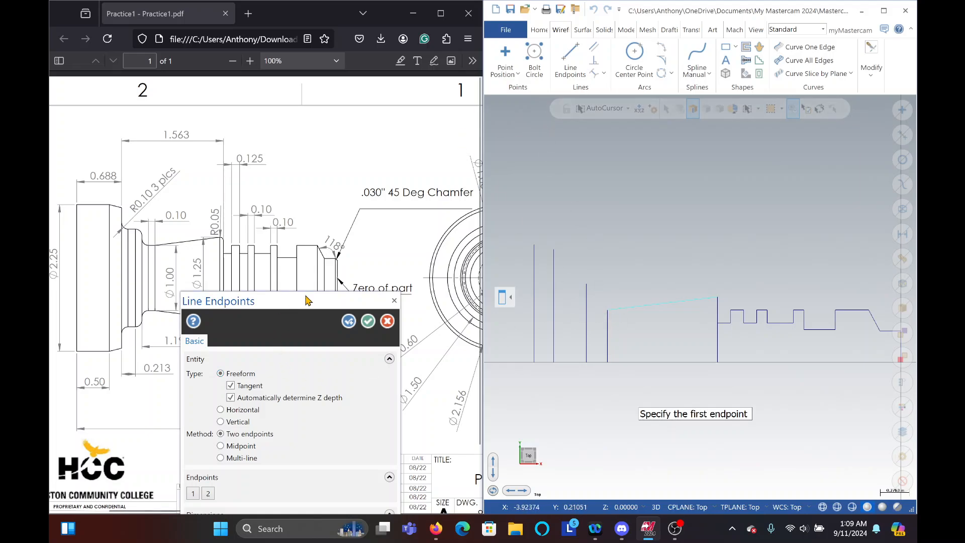
- Create the taper line and draw a 0.2 horizontal line from the top of the X -2.8 line to the line at X -3.0
{"action": "left_click_drag", "start_coordinate": [284, 301], "coordinate": [326, 230]}
{"action": "left_click", "coordinate": [399, 311]}
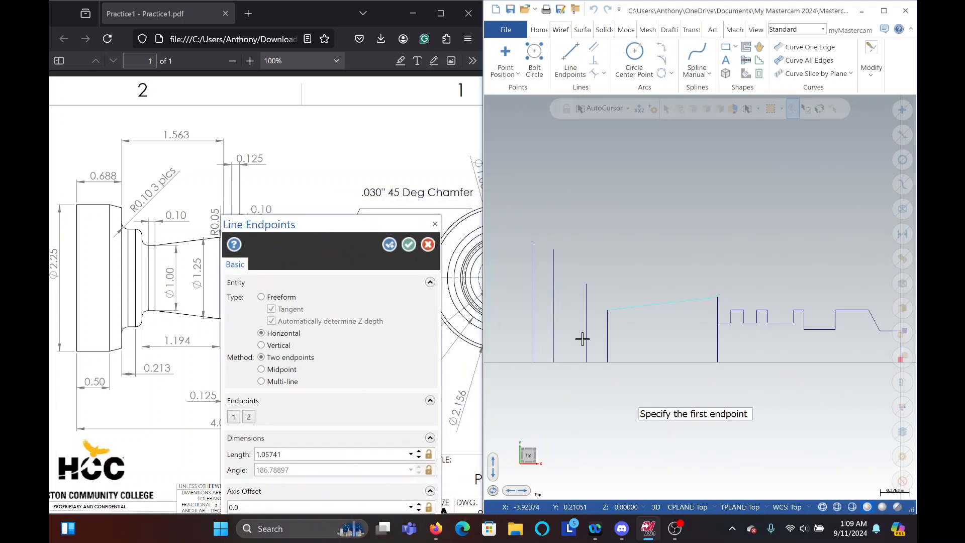
{"action": "left_click", "coordinate": [607, 309]}
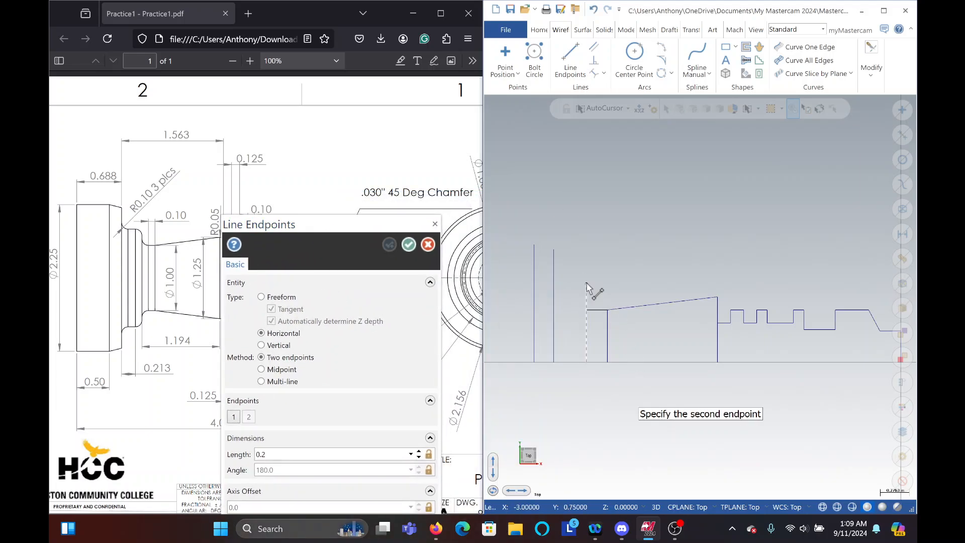
{"action": "left_click", "coordinate": [587, 282]}
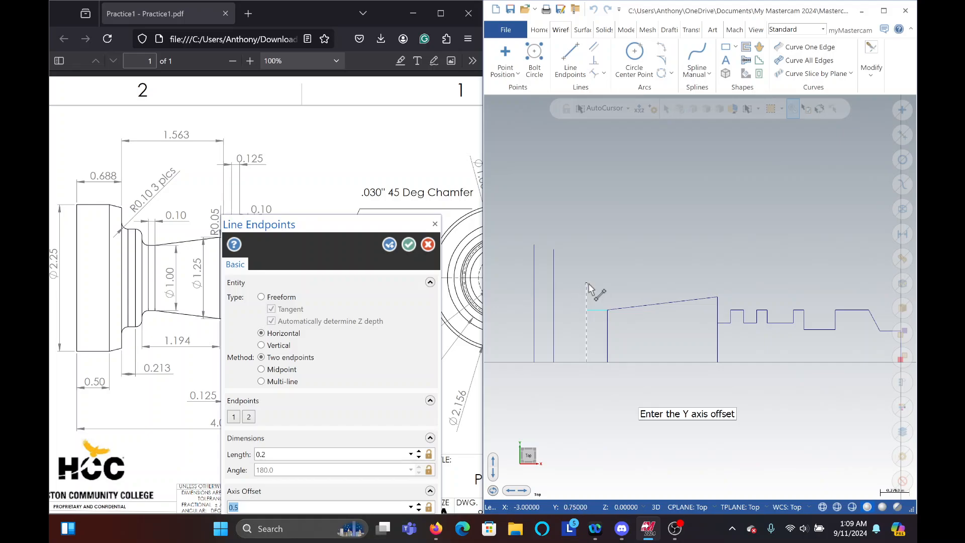
- Draw a 0.313 horizontal line from the top of the X -3.0 line to the X -3.313 line and a 0.5 horizontal line across the large diameter's top
{"action": "left_click", "coordinate": [587, 283]}
{"action": "left_click", "coordinate": [554, 255]}
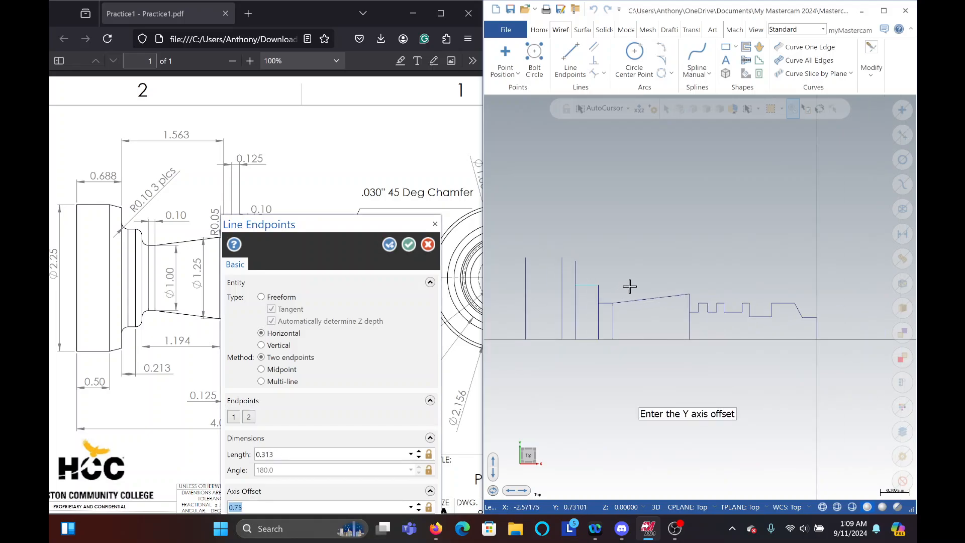
{"action": "left_click", "coordinate": [563, 253]}
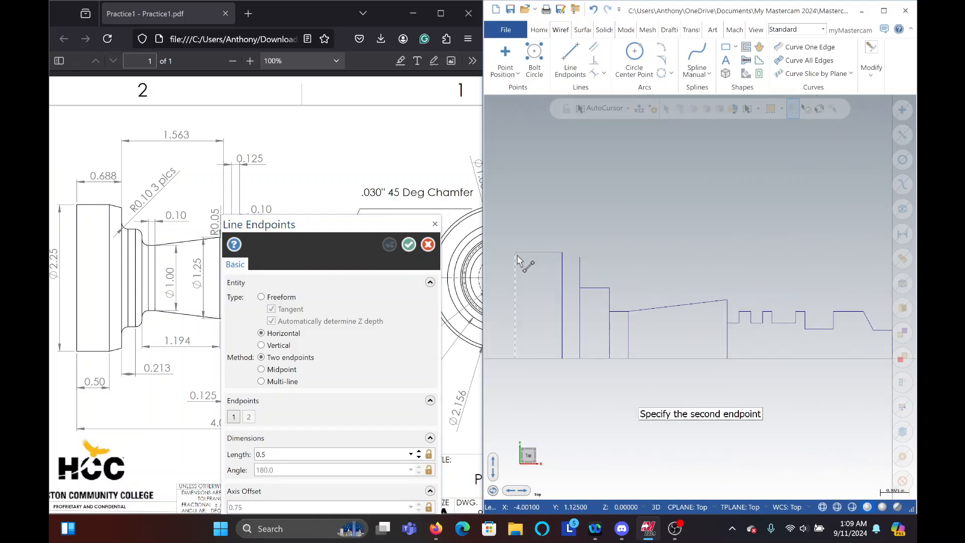
{"action": "left_click", "coordinate": [515, 254]}
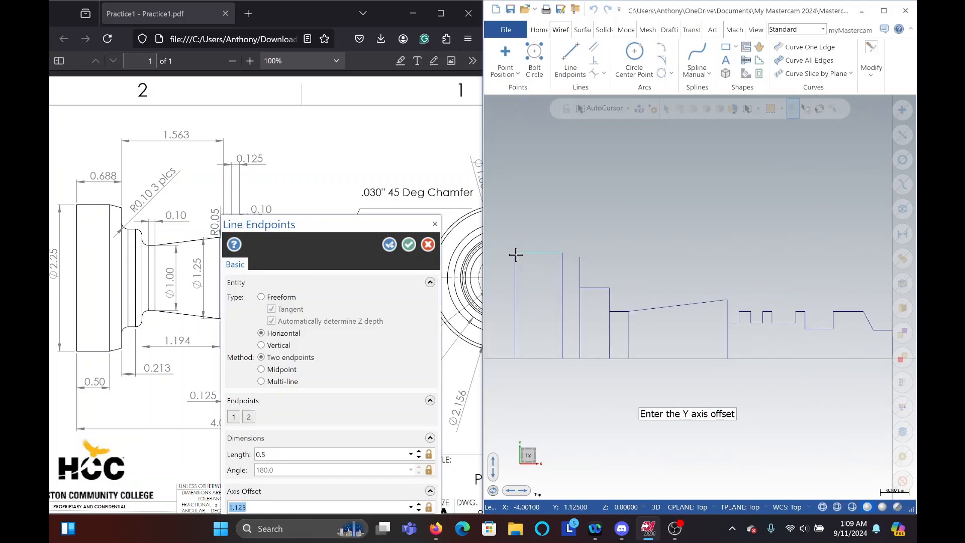
- Draw a freeform line from the top of the X -3.313 line to the 0.5 top line's inner end and close Line Endpoints
{"action": "left_click", "coordinate": [283, 298]}
{"action": "left_click", "coordinate": [580, 257]}
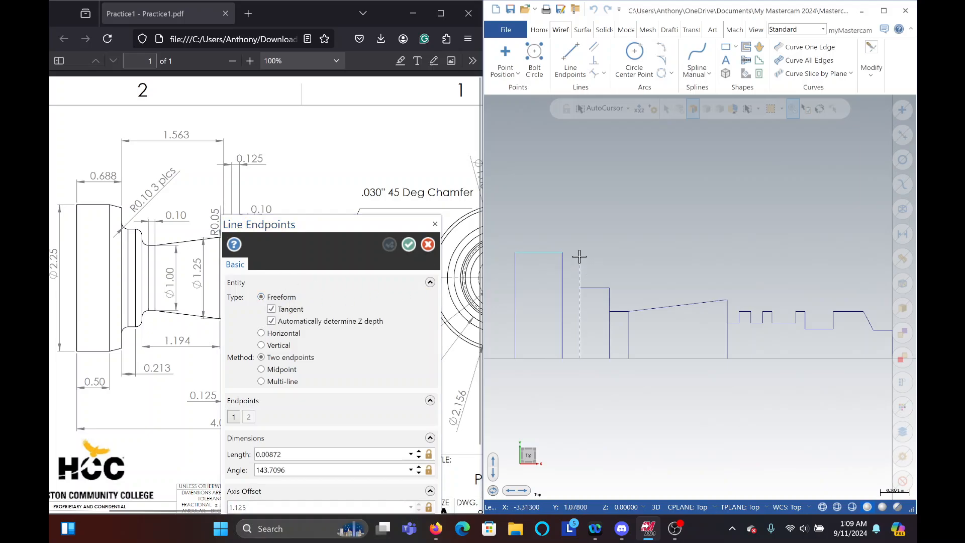
{"action": "left_click", "coordinate": [563, 252]}
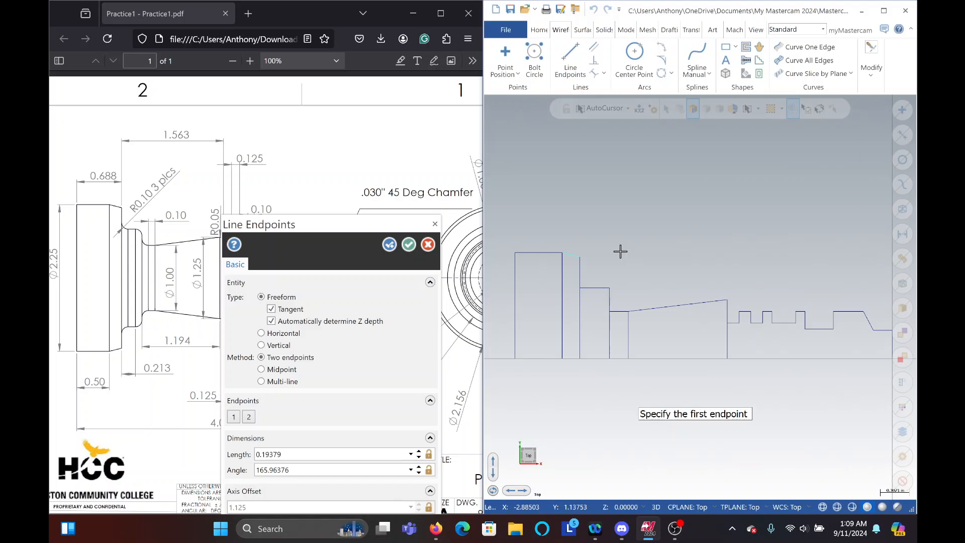
{"action": "scroll", "coordinate": [609, 245], "scroll_direction": "down", "scroll_amount": 2}
{"action": "key", "text": "Escape"}
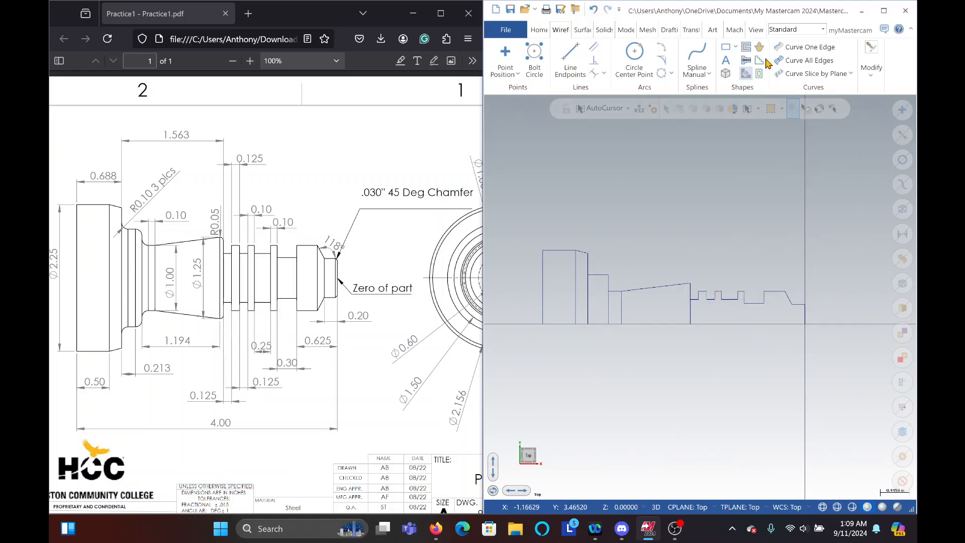
- Maximize the Mastercam window and use Divide with Trim to remove the inner vertical lines between the stepped profile and the centerline
{"action": "left_click", "coordinate": [875, 21]}
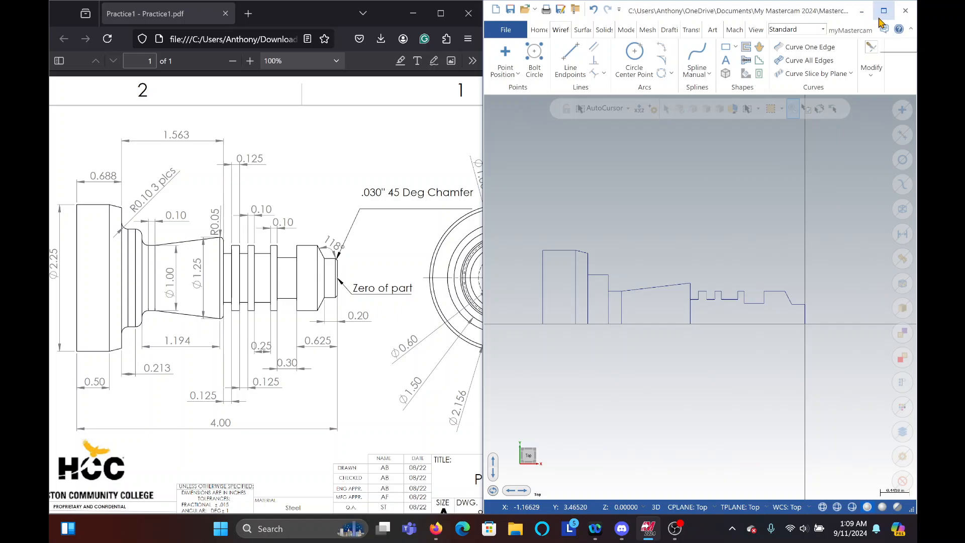
{"action": "scroll", "coordinate": [502, 173], "scroll_direction": "up", "scroll_amount": 1}
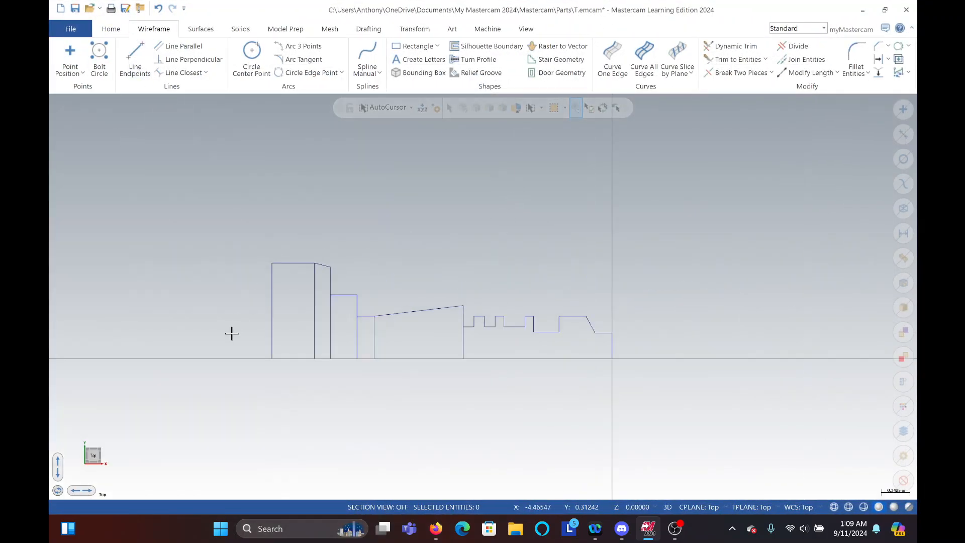
{"action": "scroll", "coordinate": [230, 331], "scroll_direction": "up", "scroll_amount": 3}
{"action": "left_click", "coordinate": [797, 47]}
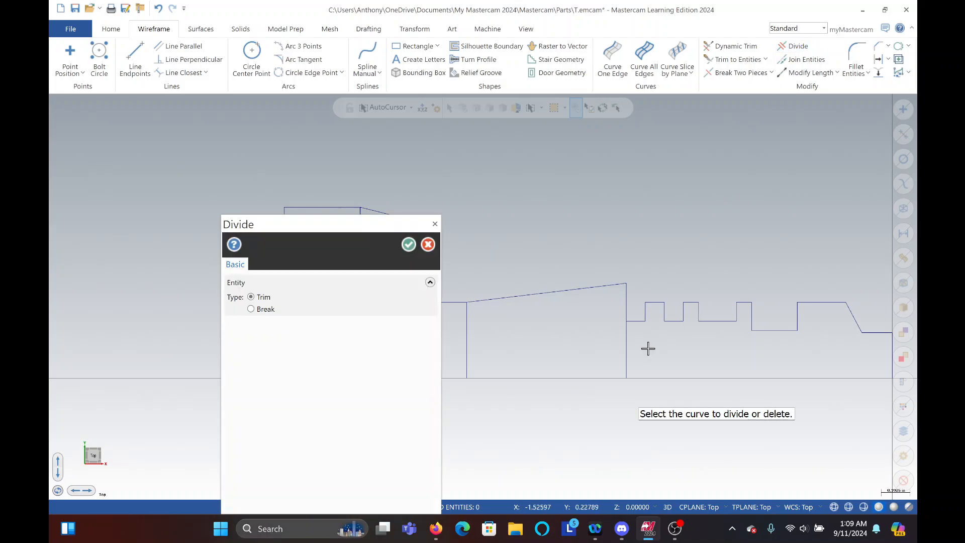
{"action": "left_click_drag", "start_coordinate": [387, 226], "coordinate": [183, 134]}
{"action": "mouse_move", "coordinate": [650, 350]}
{"action": "left_mouse_down"}
{"action": "mouse_move", "coordinate": [450, 355]}
{"action": "mouse_move", "coordinate": [347, 340]}
{"action": "left_mouse_up"}
{"action": "scroll", "coordinate": [493, 358], "scroll_direction": "down", "scroll_amount": 3}
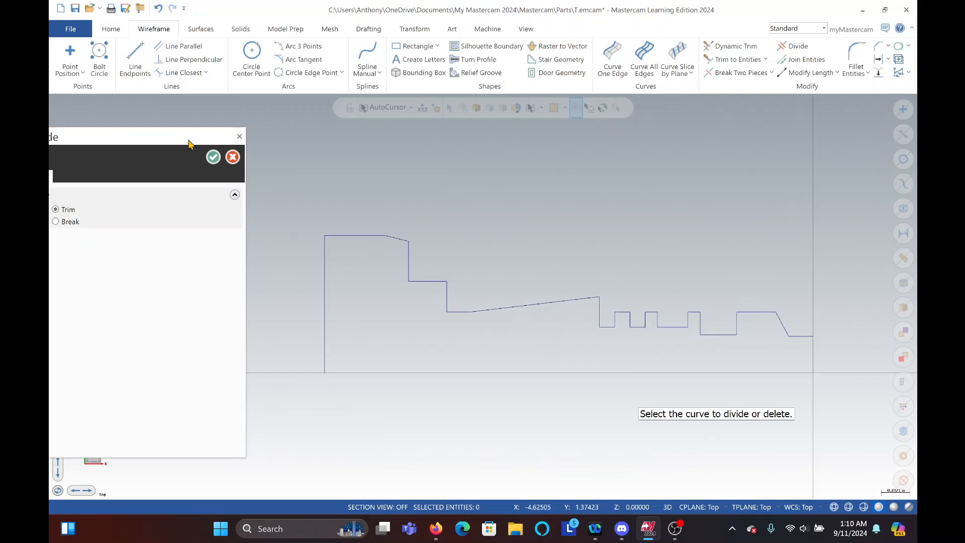
{"action": "left_click_drag", "start_coordinate": [191, 142], "coordinate": [261, 126]}
{"action": "left_click", "coordinate": [306, 121]}
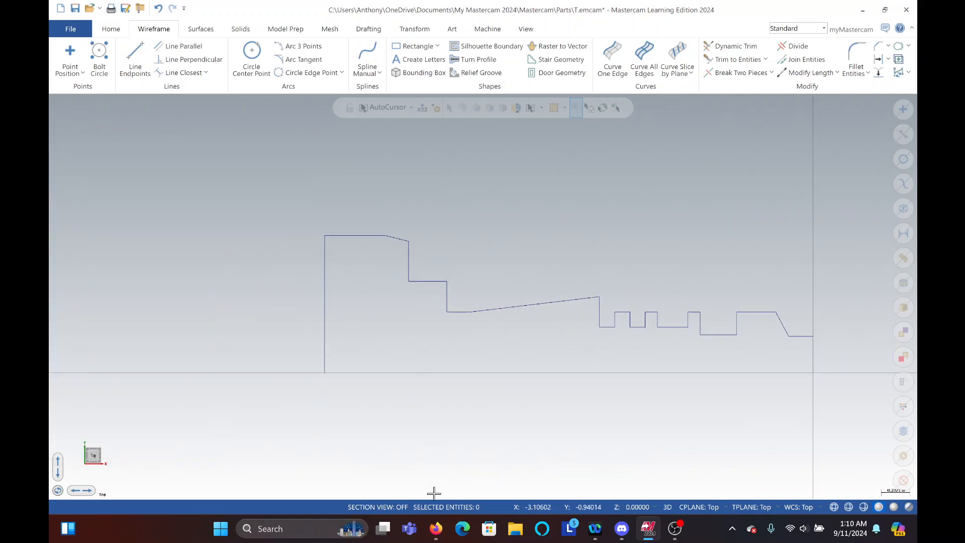
{"action": "left_click", "coordinate": [436, 528]}
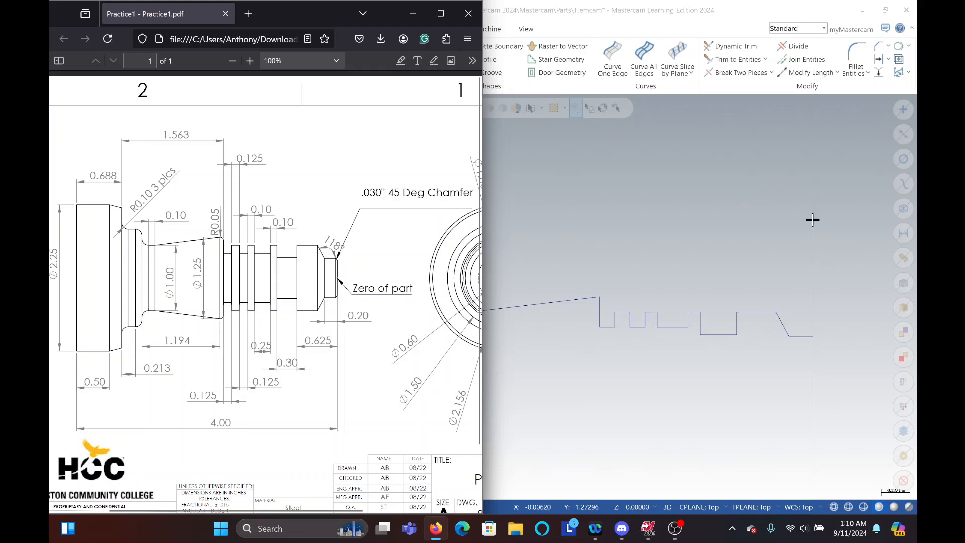
{"action": "left_click", "coordinate": [837, 311]}
{"action": "scroll", "coordinate": [825, 336], "scroll_direction": "up", "scroll_amount": 4}
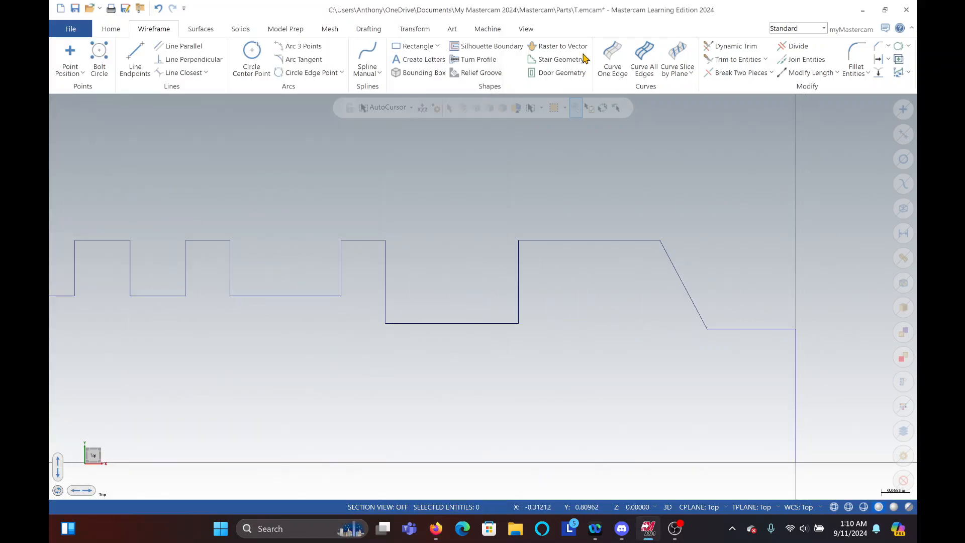
{"action": "left_click", "coordinate": [881, 47]}
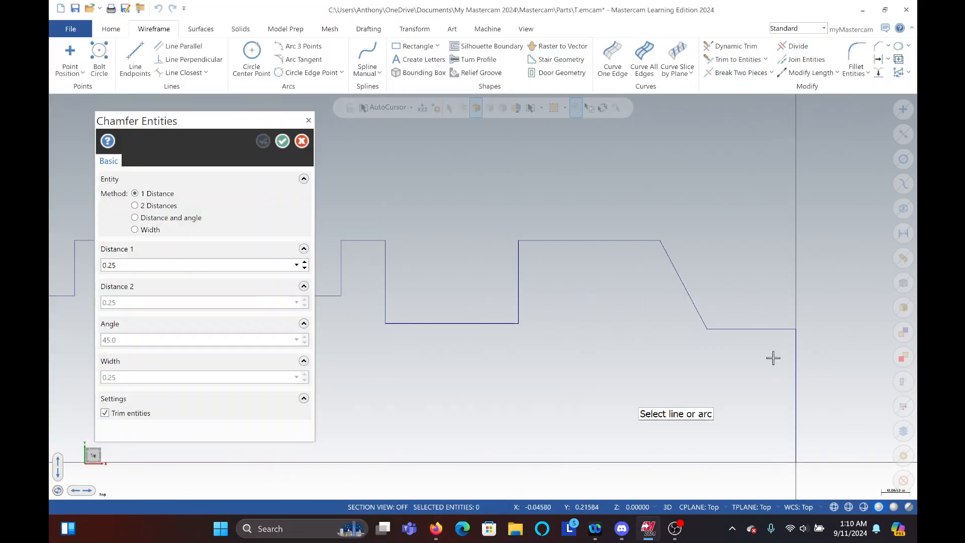
{"action": "left_click", "coordinate": [170, 219]}
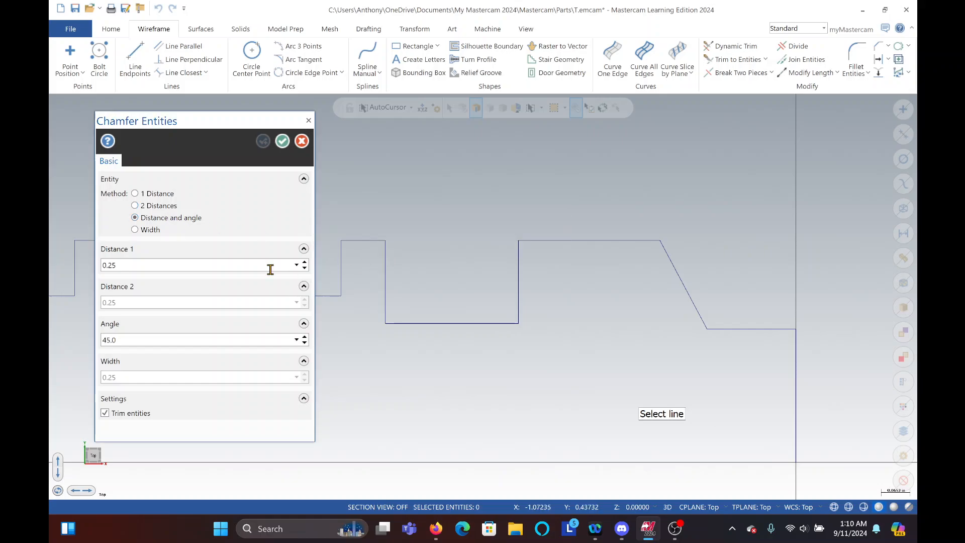
{"action": "left_click", "coordinate": [166, 196]}
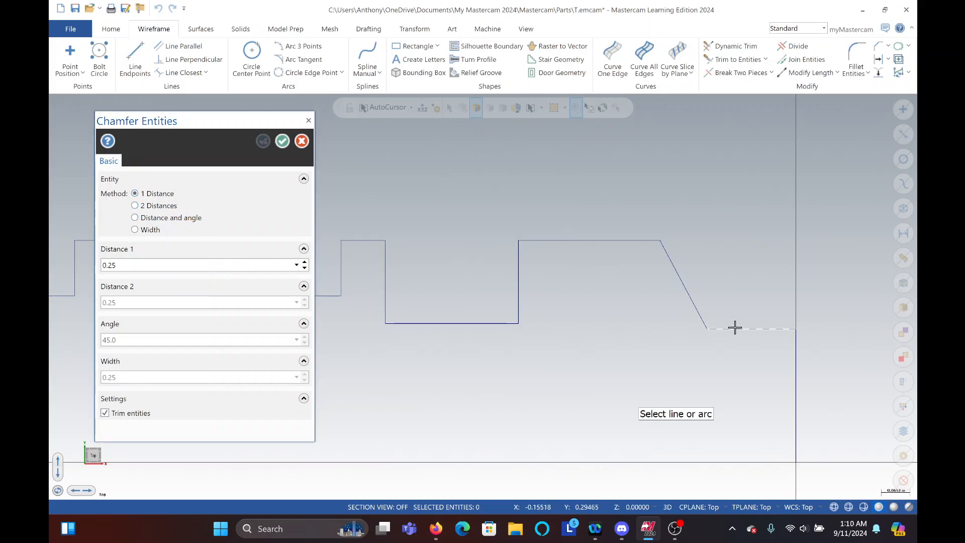
{"action": "left_click", "coordinate": [767, 329]}
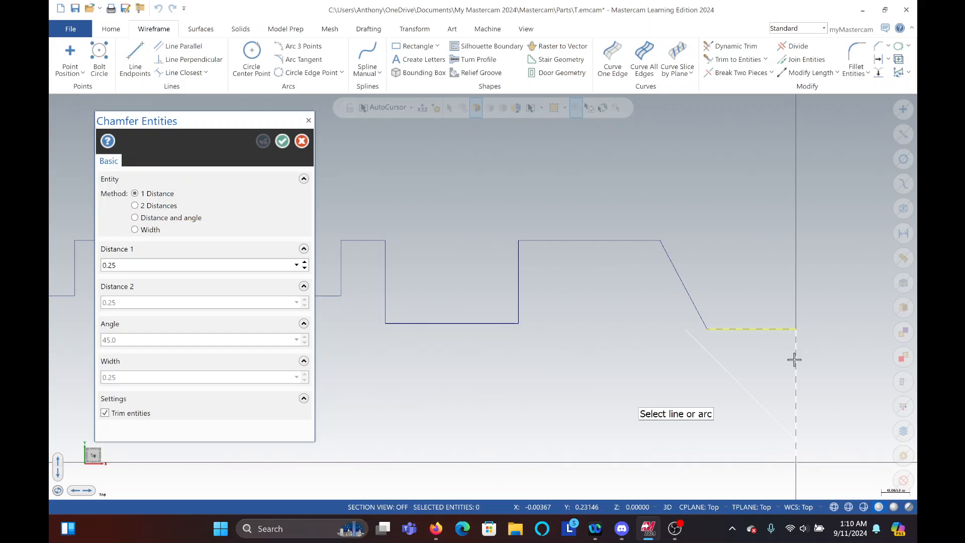
{"action": "left_click", "coordinate": [794, 359]}
{"action": "double_click", "coordinate": [146, 265]}
{"action": "type", "text": "0.3"}
{"action": "key", "text": "Return"}
{"action": "key", "text": "Return"}
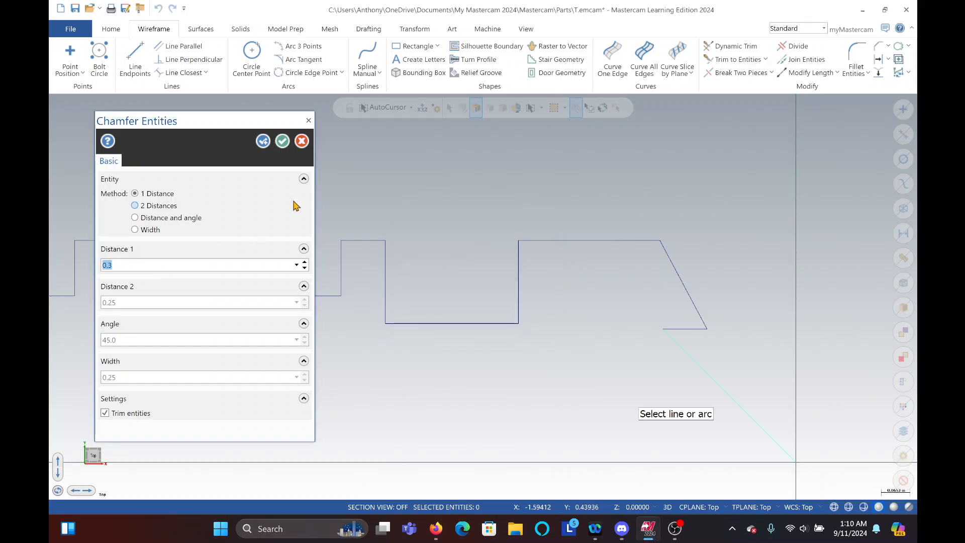
{"action": "left_click", "coordinate": [301, 143]}
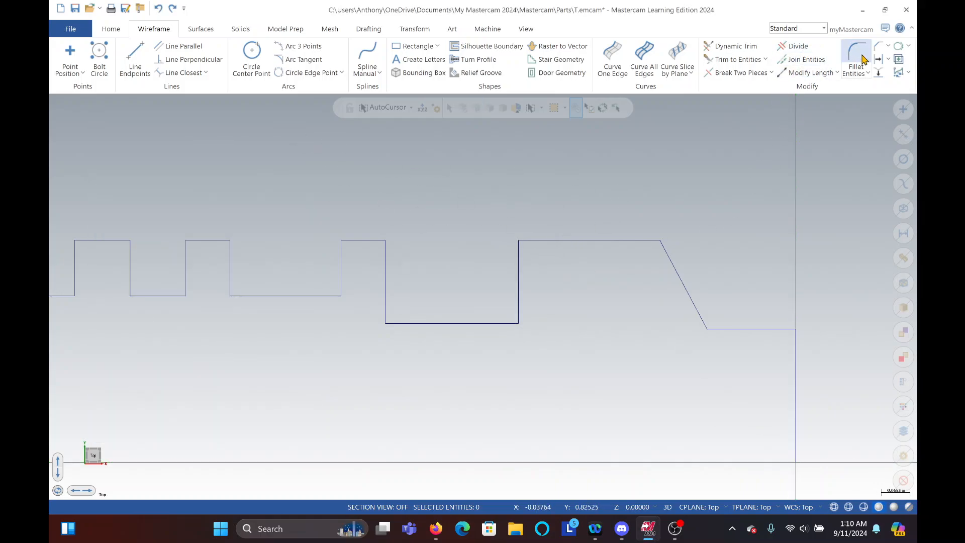
- Chamfer the front-face corner at the part zero with the 1 Distance method and a distance of 0.03
{"action": "left_click", "coordinate": [879, 46]}
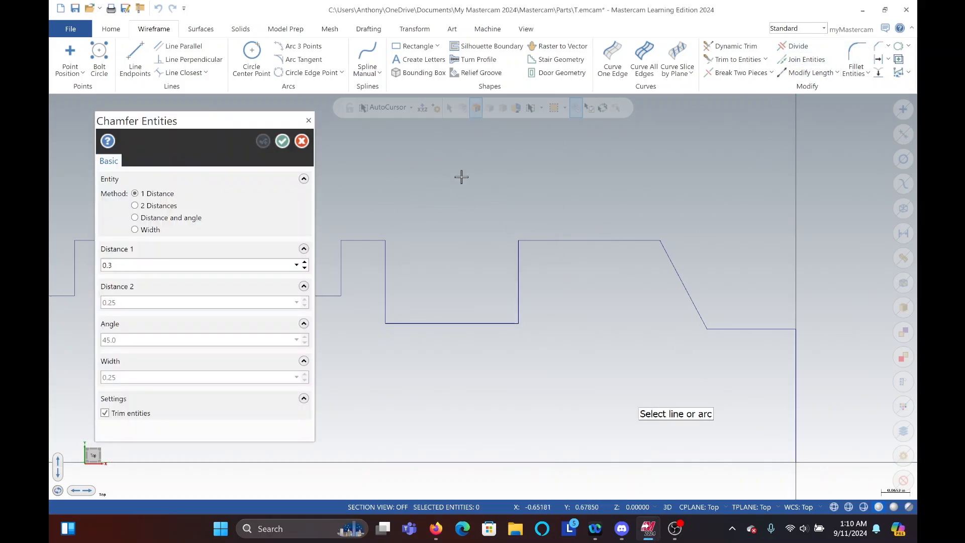
{"action": "left_click", "coordinate": [163, 265]}
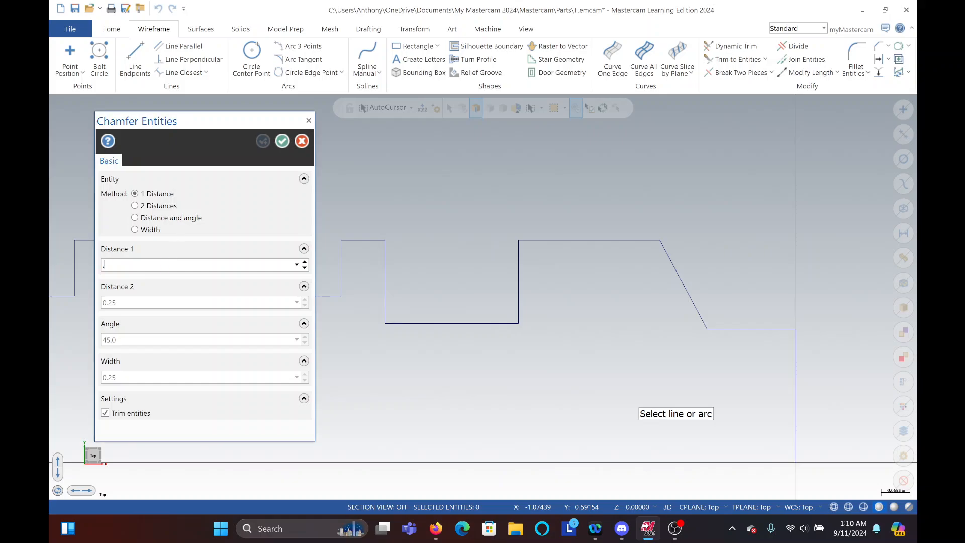
{"action": "type", "text": ".03"}
{"action": "key", "text": "Return"}
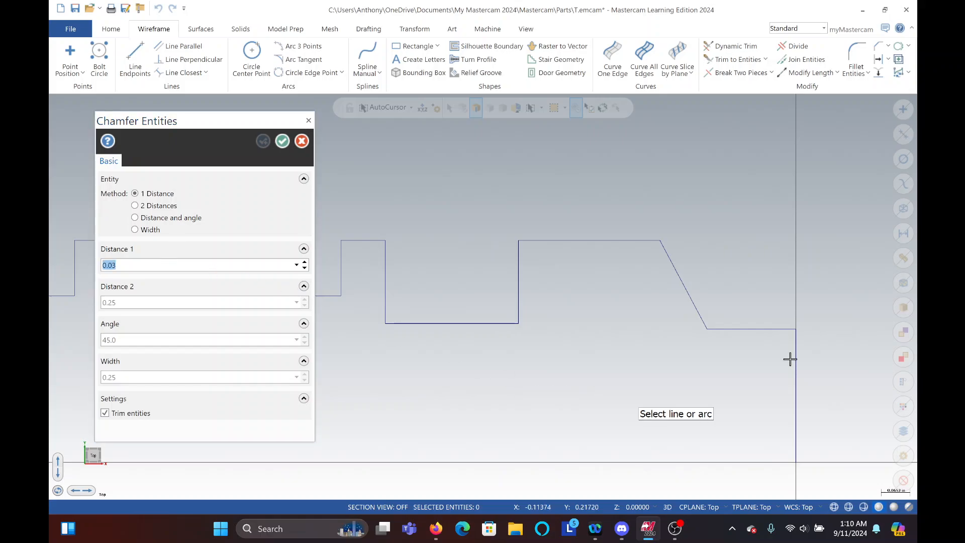
{"action": "left_click", "coordinate": [779, 329]}
{"action": "left_click", "coordinate": [795, 359]}
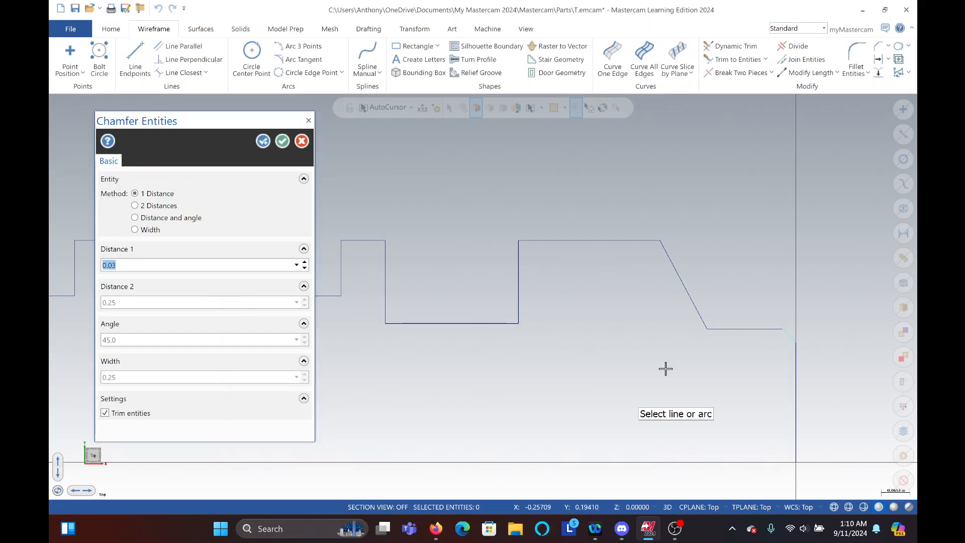
{"action": "left_click", "coordinate": [281, 144]}
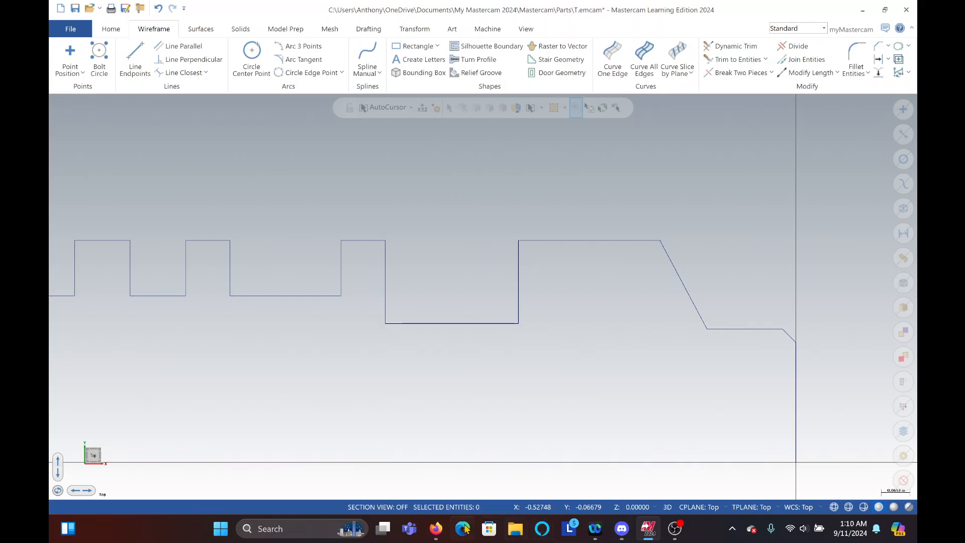
- Fillet the corner between the taper line and the 1.25 diameter shoulder with a radius of 0.05
{"action": "left_click", "coordinate": [436, 528]}
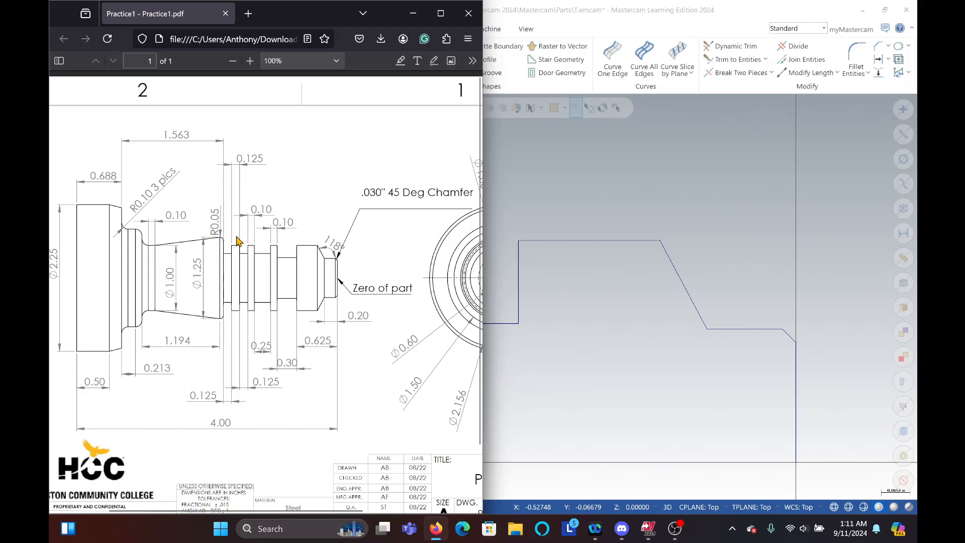
{"action": "left_click", "coordinate": [859, 54]}
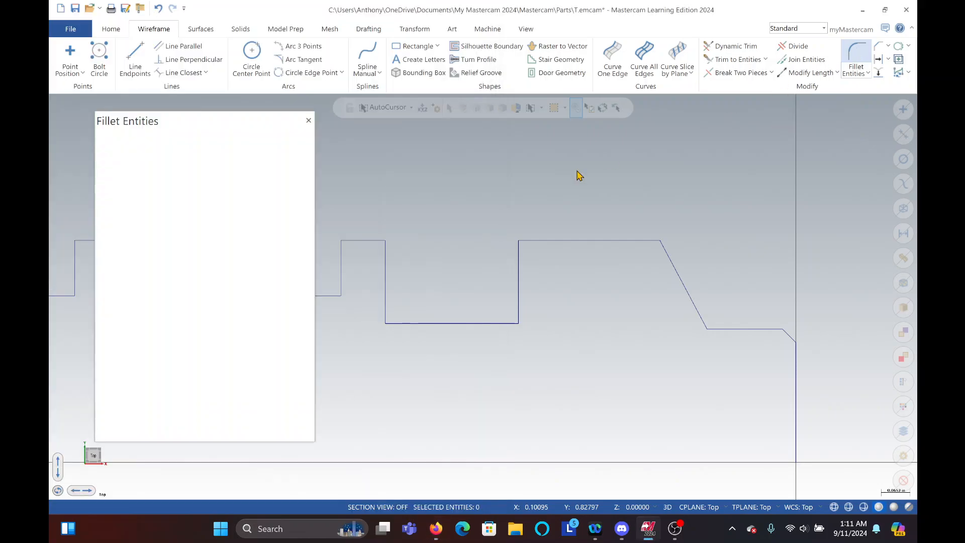
{"action": "scroll", "coordinate": [666, 215], "scroll_direction": "down", "scroll_amount": 3}
{"action": "scroll", "coordinate": [699, 223], "scroll_direction": "down", "scroll_amount": 3}
{"action": "scroll", "coordinate": [475, 205], "scroll_direction": "up", "scroll_amount": 5}
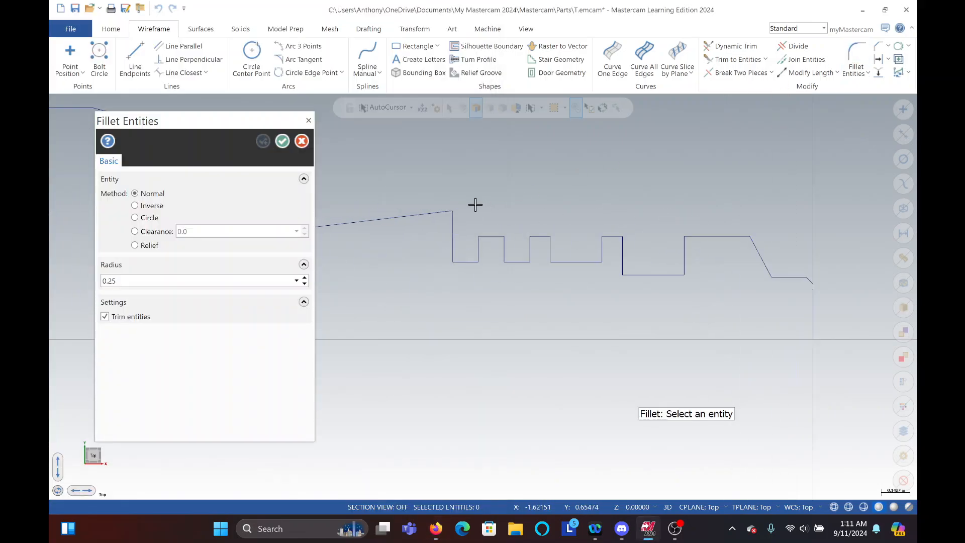
{"action": "left_click", "coordinate": [169, 277]}
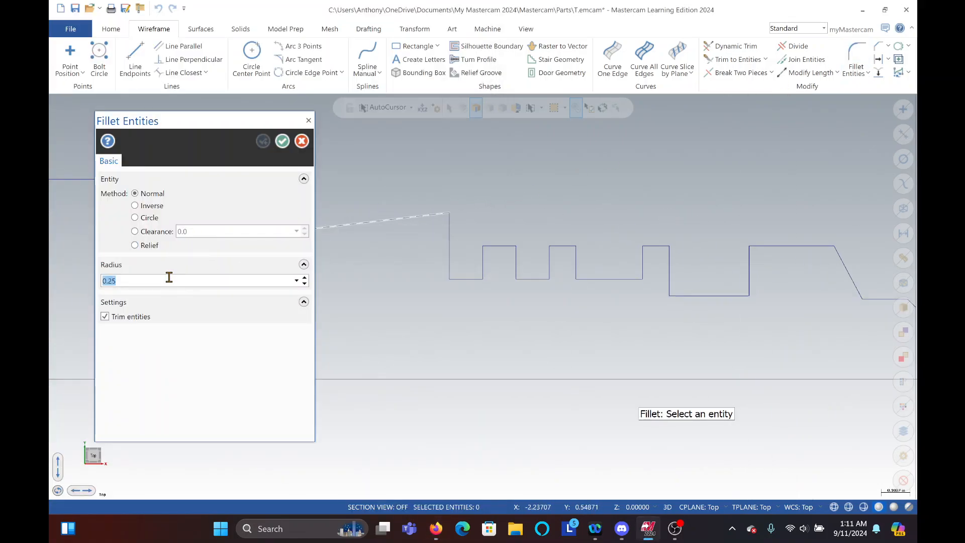
{"action": "type", "text": ".05"}
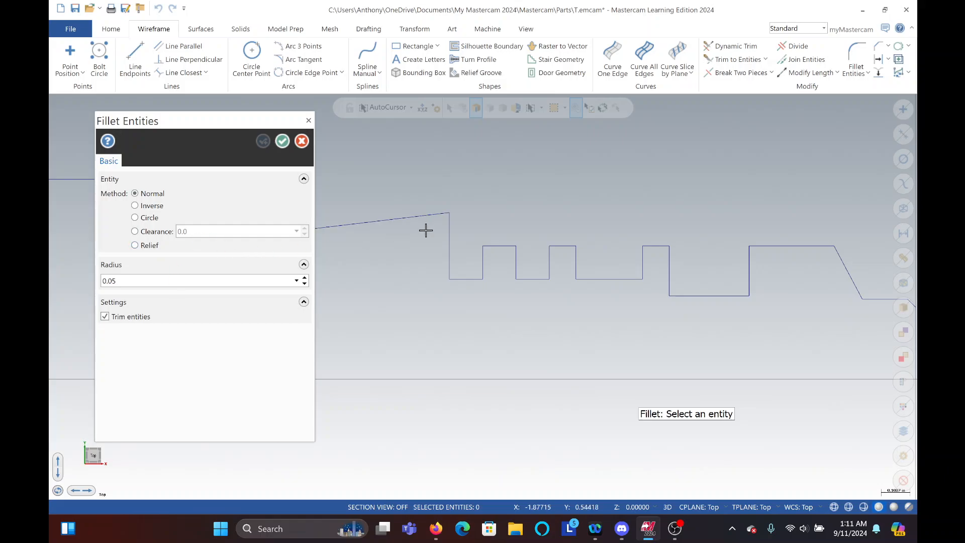
{"action": "left_click", "coordinate": [446, 221]}
{"action": "left_click", "coordinate": [449, 222]}
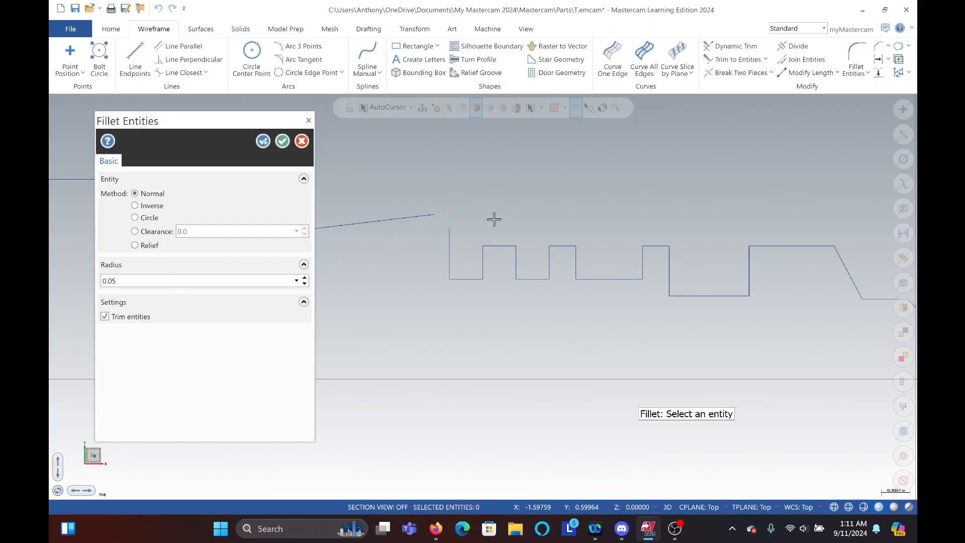
{"action": "scroll", "coordinate": [632, 202], "scroll_direction": "down", "scroll_amount": 3}
{"action": "scroll", "coordinate": [375, 167], "scroll_direction": "up", "scroll_amount": 3}
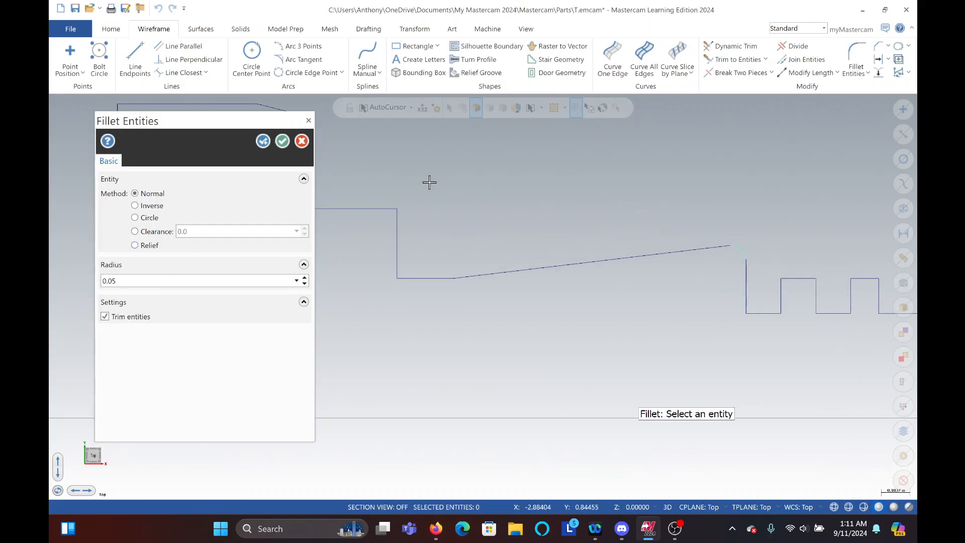
{"action": "left_click", "coordinate": [282, 142]}
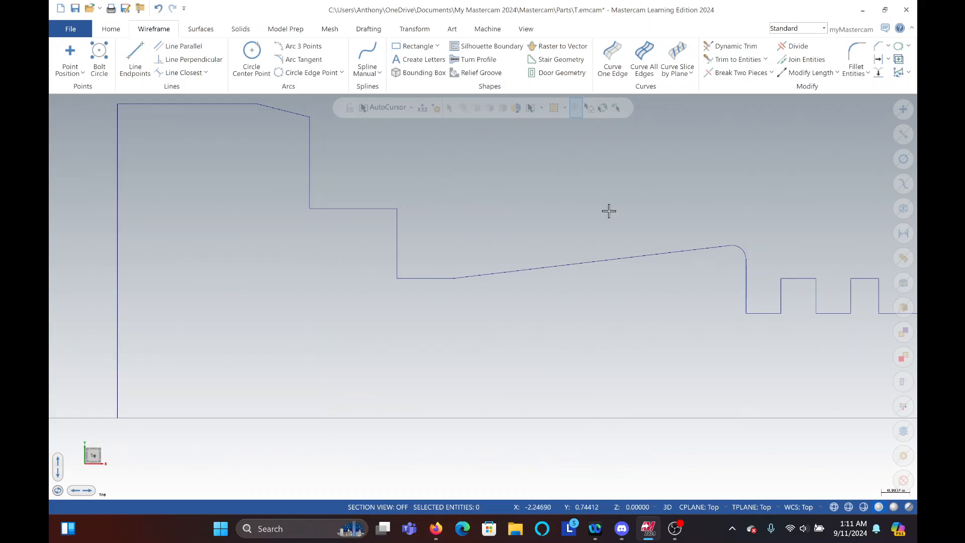
- Check the PDF drawing for the radius and locations of the remaining fillets near the large-diameter end
{"action": "scroll", "coordinate": [553, 221], "scroll_direction": "up", "scroll_amount": 3}
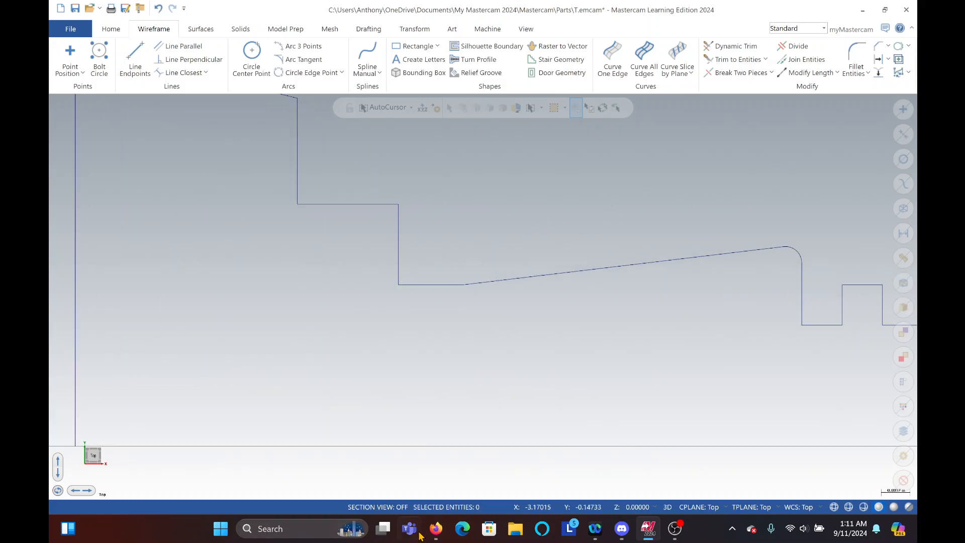
{"action": "mouse_move", "coordinate": [436, 528]}
{"action": "left_click", "coordinate": [395, 444]}
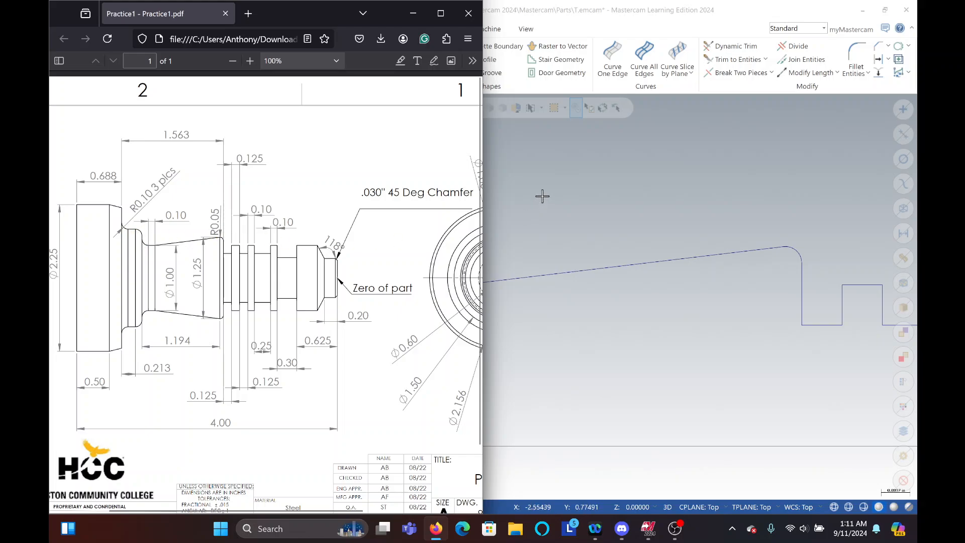
{"action": "left_click", "coordinate": [605, 192]}
{"action": "scroll", "coordinate": [543, 237], "scroll_direction": "down", "scroll_amount": 1}
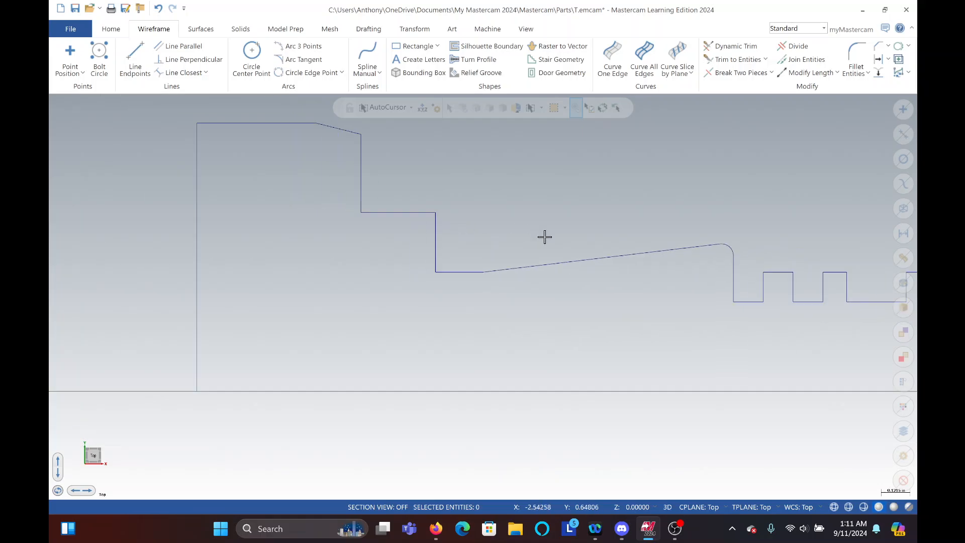
- Fillet the corner between the short flat at the taper's small end and the adjoining vertical wall with a radius of 0.1
{"action": "scroll", "coordinate": [544, 236], "scroll_direction": "up", "scroll_amount": 1}
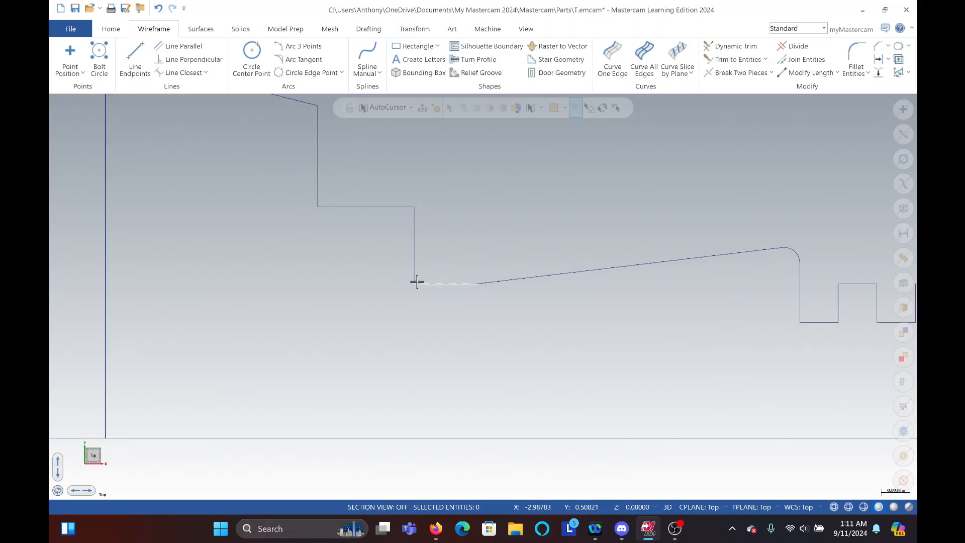
{"action": "left_click", "coordinate": [854, 59]}
{"action": "left_click", "coordinate": [168, 282]}
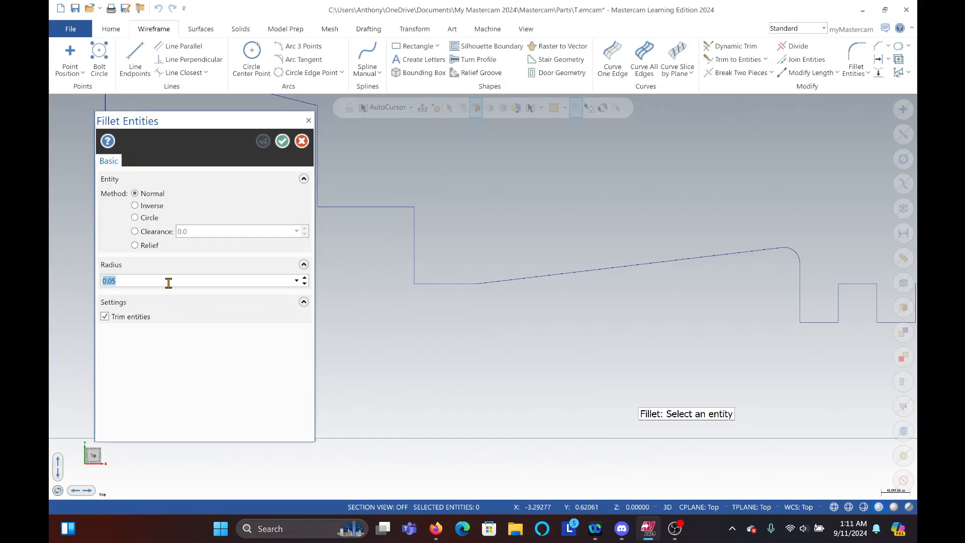
{"action": "key", "text": "Return"}
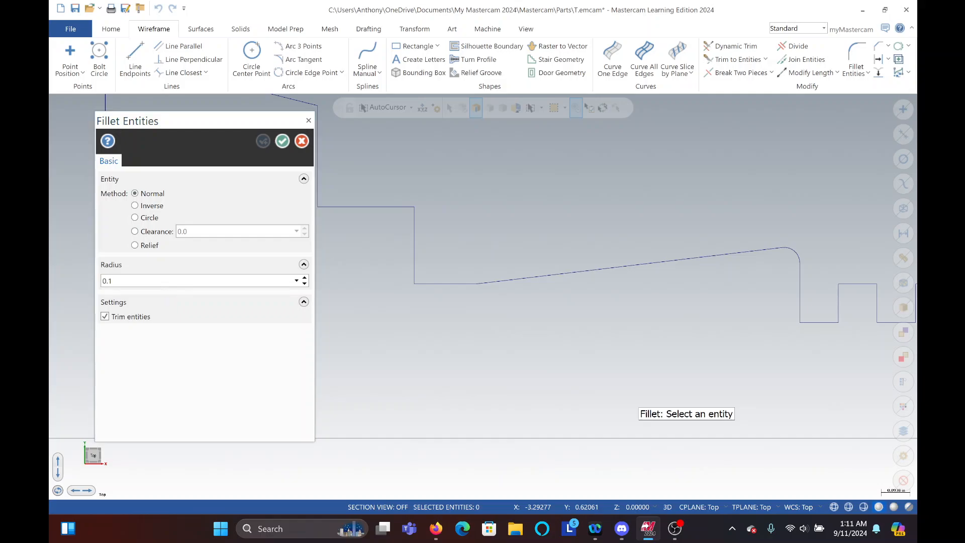
{"action": "left_click", "coordinate": [436, 284]}
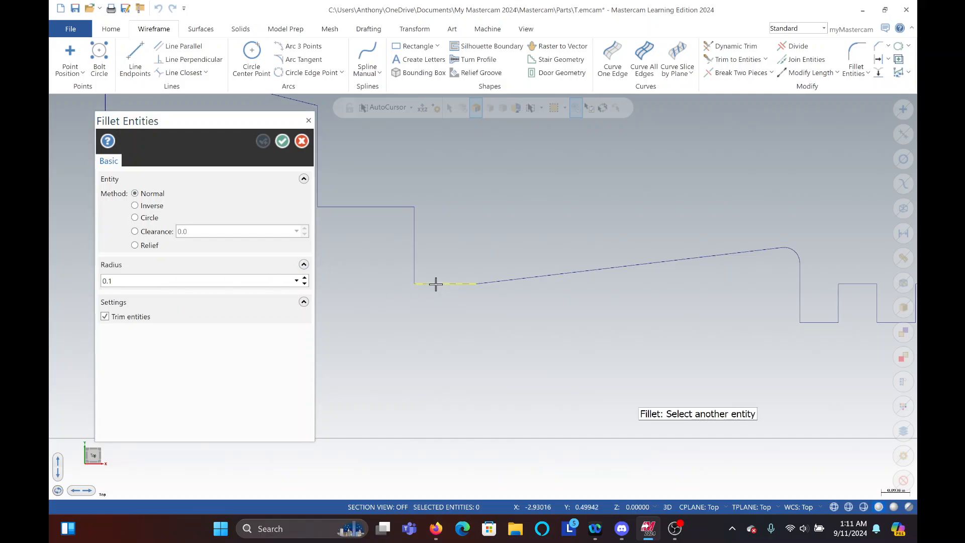
{"action": "left_click", "coordinate": [414, 263]}
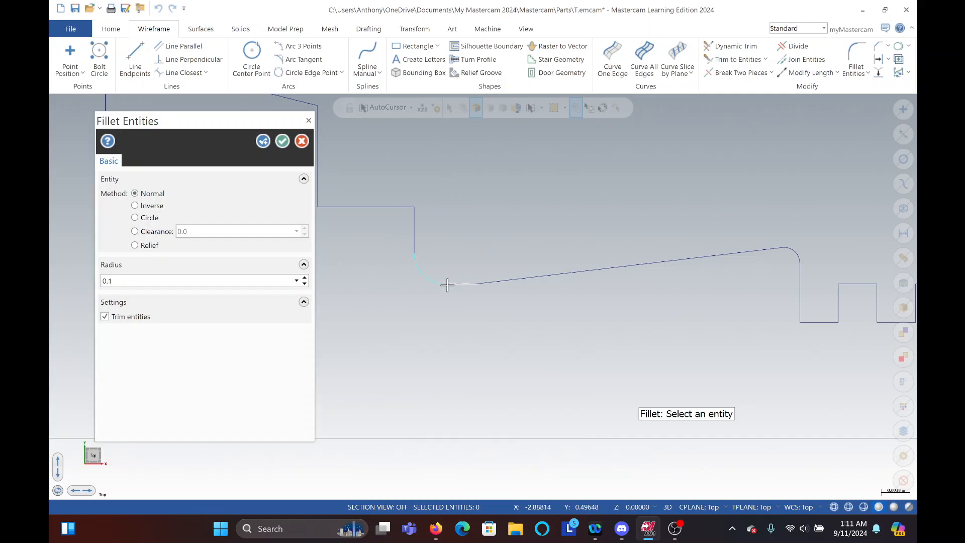
- Apply the same 0.1 radius fillet to the outer corner of the middle step and its inner corner at the large-diameter shoulder
{"action": "left_click", "coordinate": [413, 226]}
{"action": "left_click", "coordinate": [401, 206]}
{"action": "scroll", "coordinate": [490, 246], "scroll_direction": "down", "scroll_amount": 2}
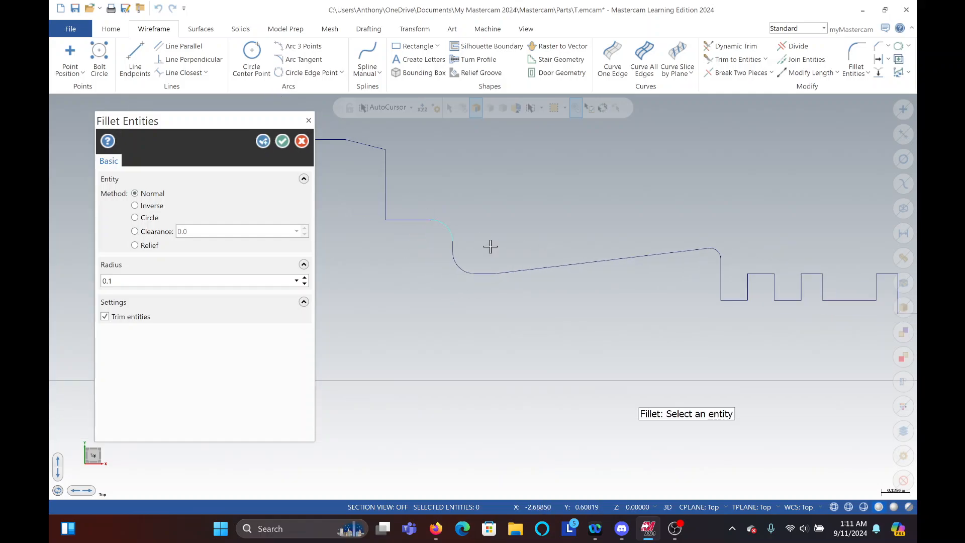
{"action": "left_click", "coordinate": [405, 219]}
{"action": "left_click", "coordinate": [384, 205]}
{"action": "scroll", "coordinate": [544, 230], "scroll_direction": "down", "scroll_amount": 3}
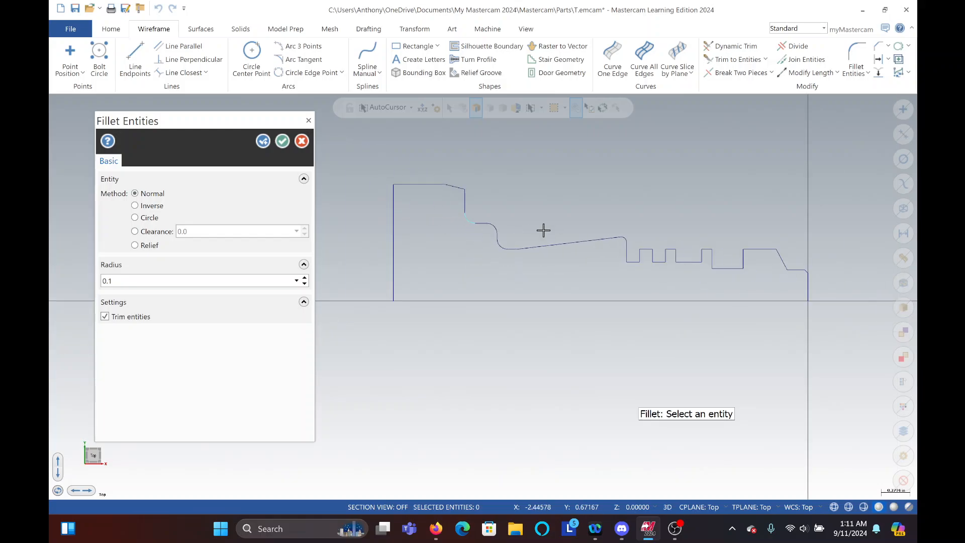
{"action": "left_click", "coordinate": [282, 141]}
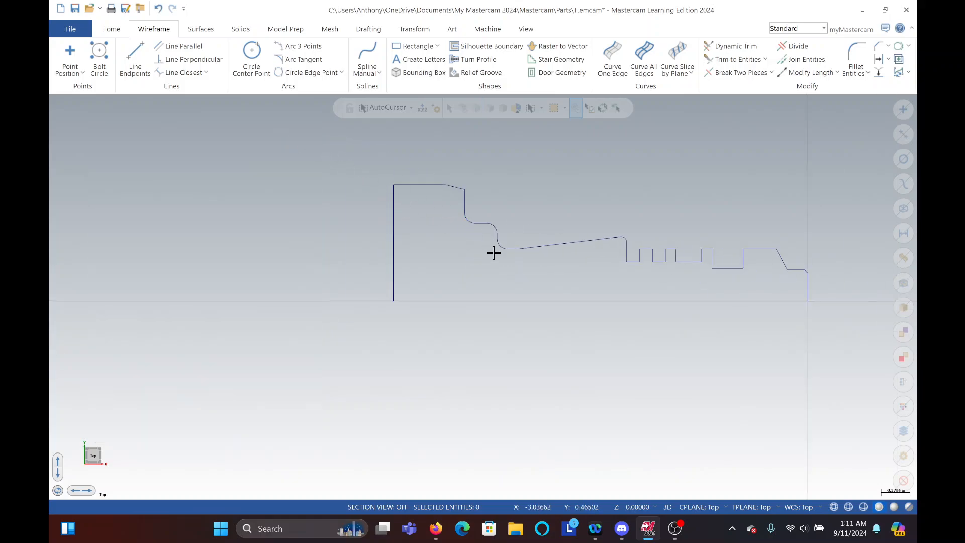
- Compare the filleted profile with the PDF drawing and close the drawing
{"action": "scroll", "coordinate": [474, 256], "scroll_direction": "up", "scroll_amount": 2}
{"action": "scroll", "coordinate": [466, 254], "scroll_direction": "down", "scroll_amount": 2}
{"action": "scroll", "coordinate": [480, 232], "scroll_direction": "up", "scroll_amount": 2}
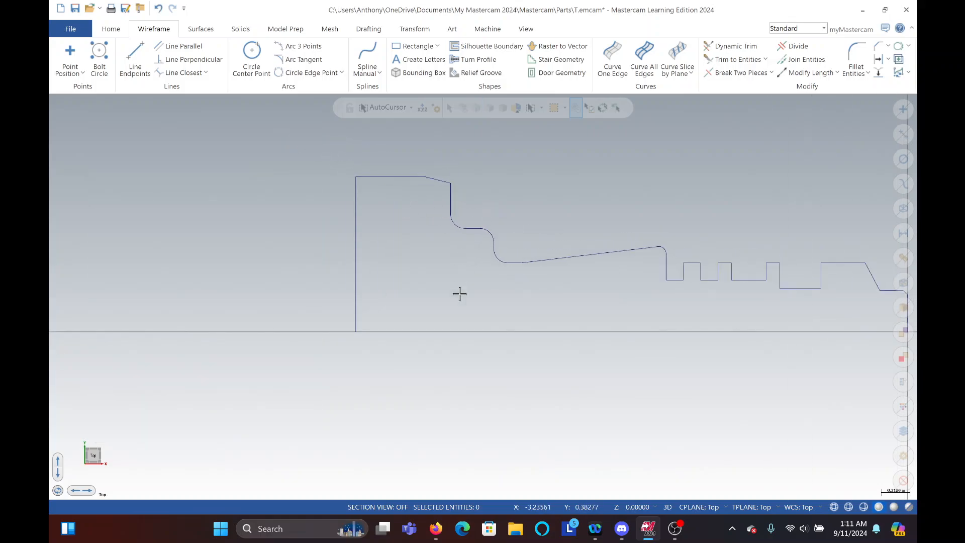
{"action": "left_click", "coordinate": [436, 528]}
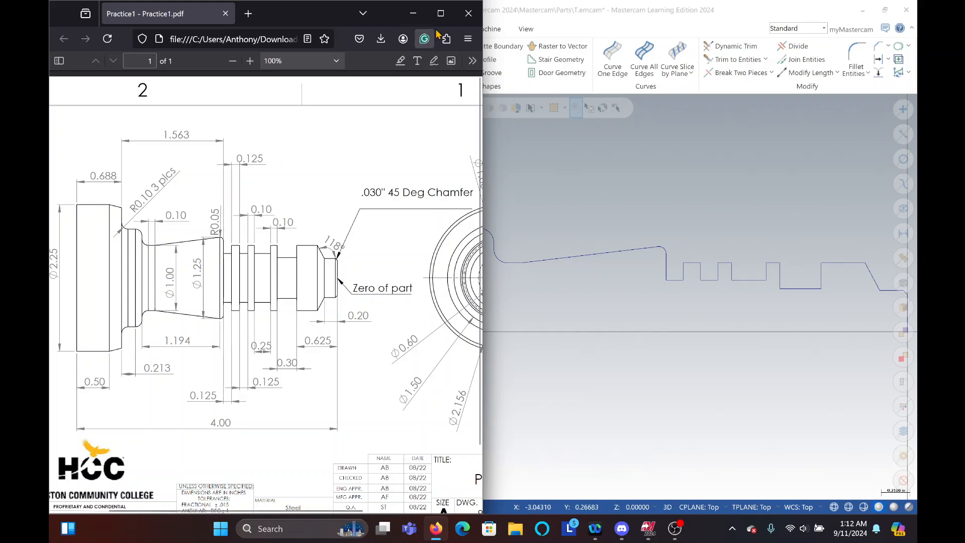
{"action": "left_click", "coordinate": [468, 14]}
{"action": "scroll", "coordinate": [493, 233], "scroll_direction": "down", "scroll_amount": 2}
{"action": "scroll", "coordinate": [503, 221], "scroll_direction": "down", "scroll_amount": 1}
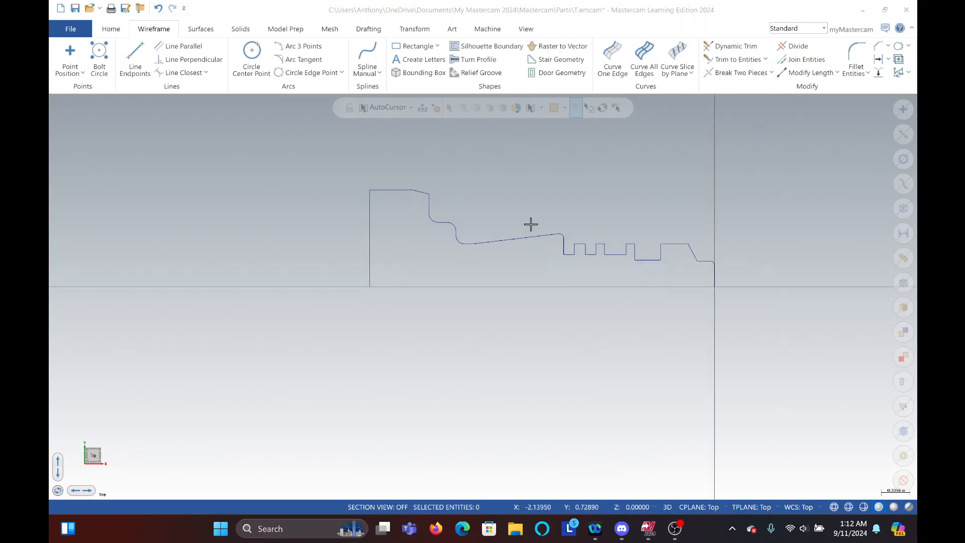
- Close the profile with a horizontal two-endpoint line along the centerline from the large-diameter back face to the part zero
{"action": "left_click", "coordinate": [135, 61]}
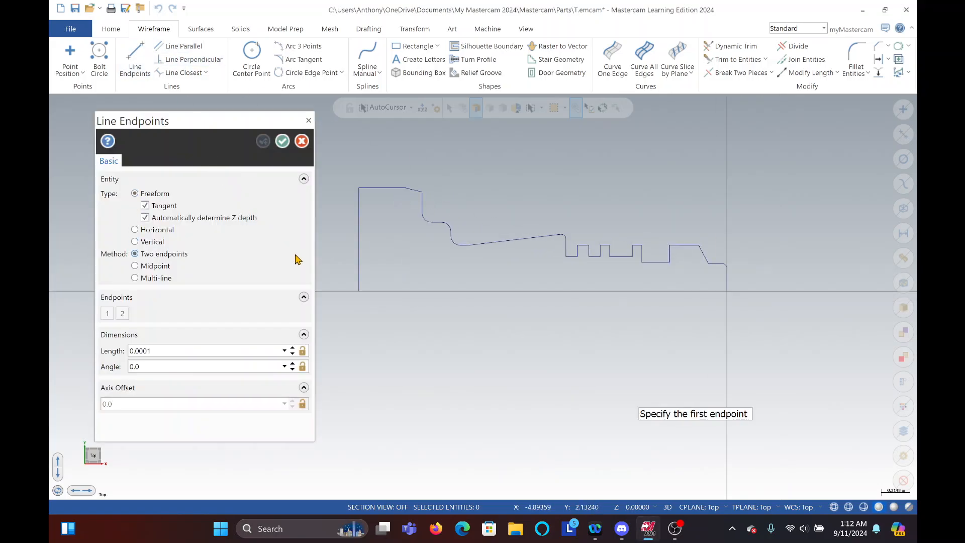
{"action": "left_click", "coordinate": [135, 230]}
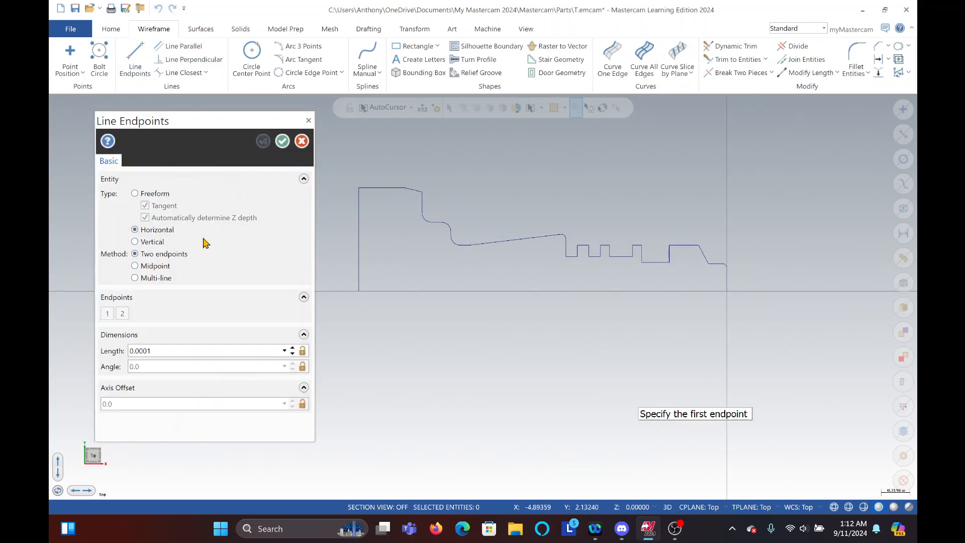
{"action": "left_click", "coordinate": [359, 290]}
{"action": "left_click", "coordinate": [733, 301]}
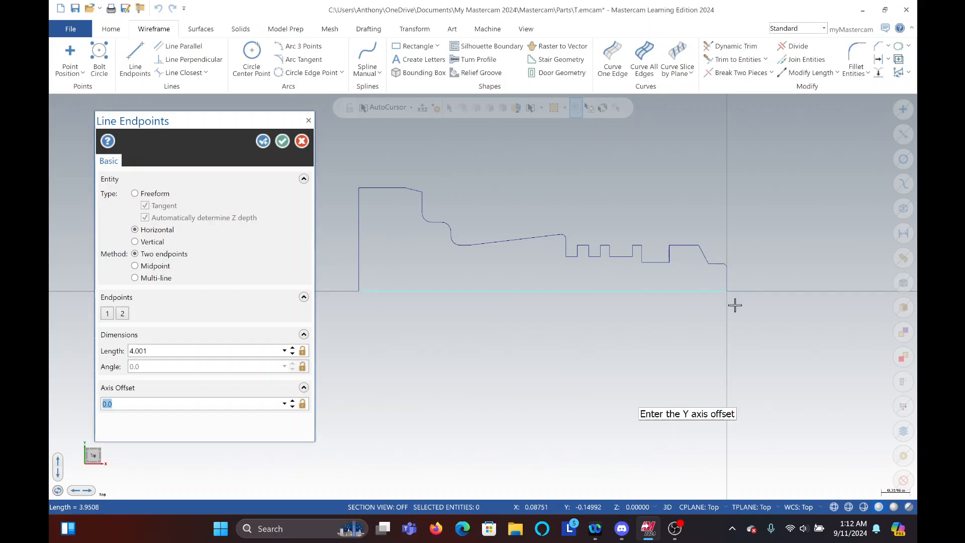
{"action": "left_click", "coordinate": [283, 141]}
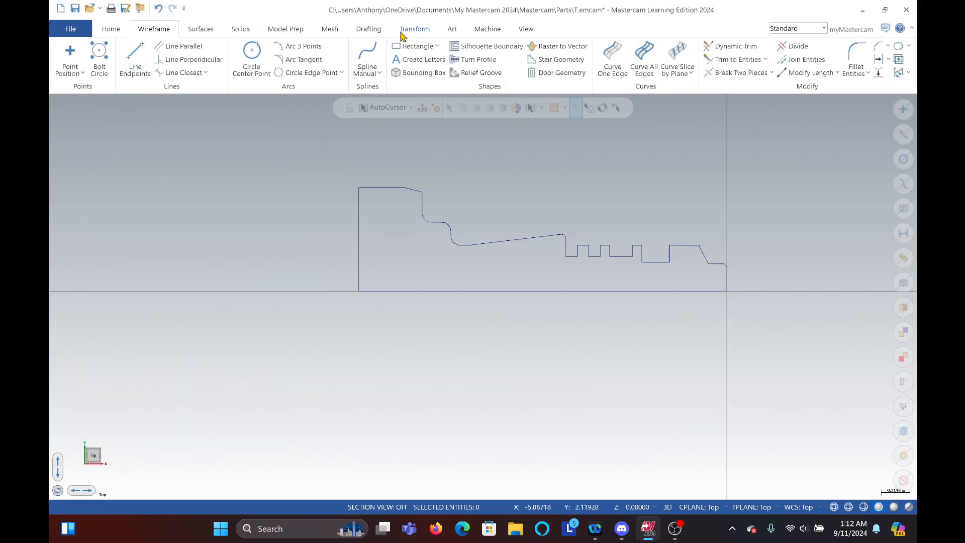
- Name level 1 Wireframe and add a level 2 named Solid in the Levels manager
{"action": "left_click", "coordinate": [527, 30]}
{"action": "left_click", "coordinate": [523, 46]}
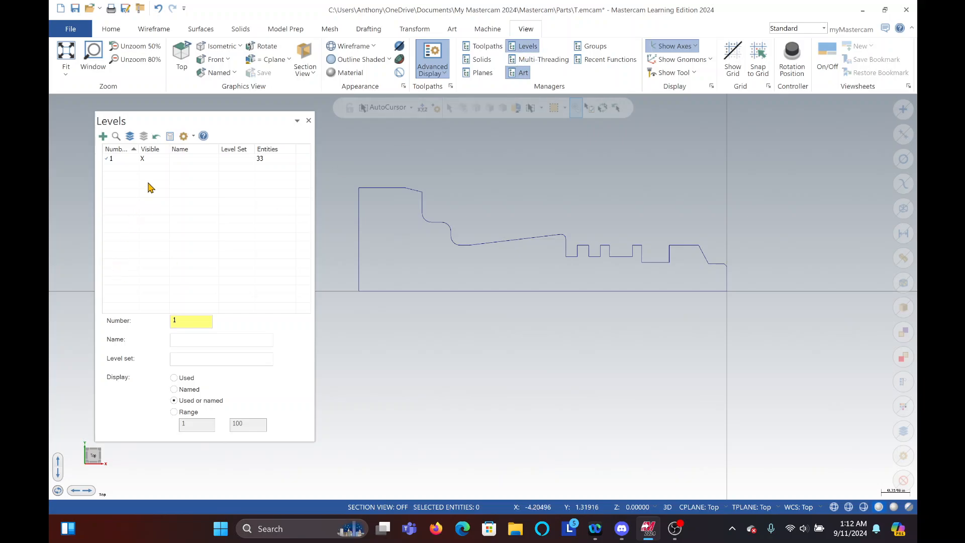
{"action": "double_click", "coordinate": [183, 158]}
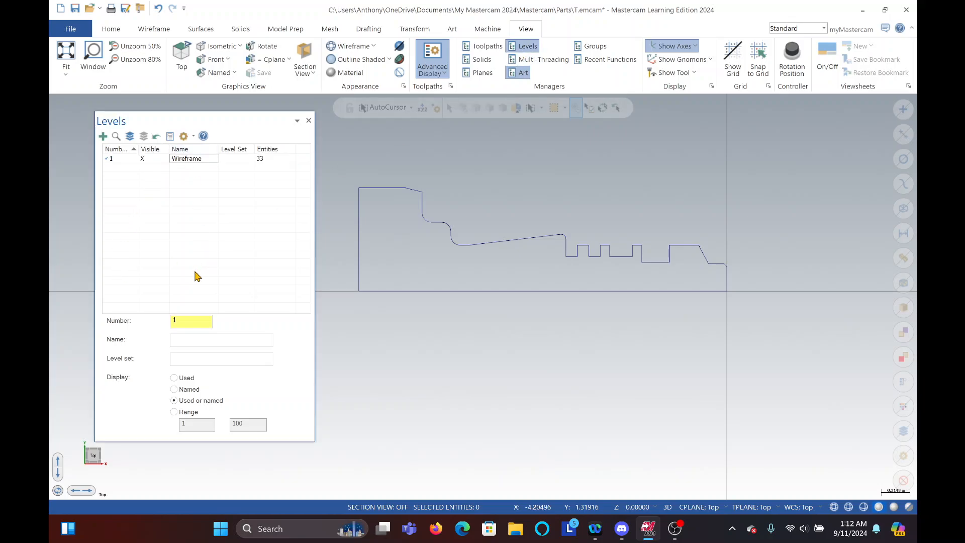
{"action": "left_click", "coordinate": [102, 136]}
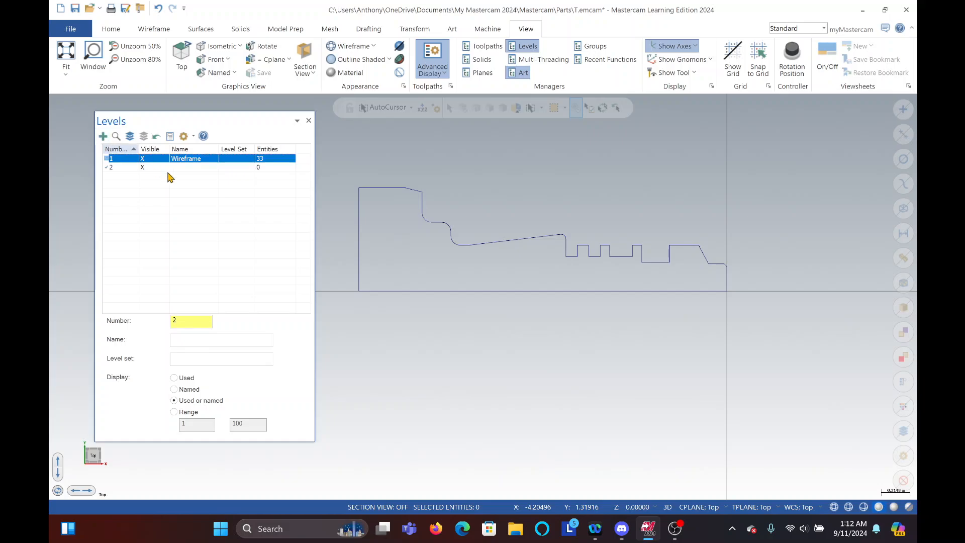
{"action": "type", "text": "So"}
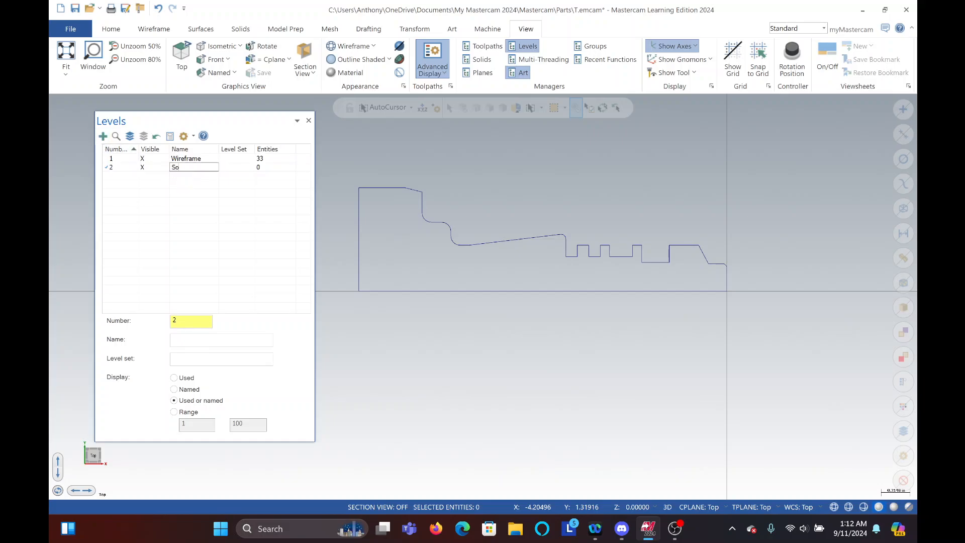
{"action": "type", "text": "lid"}
{"action": "key", "text": "Return"}
- Revolve the closed profile chain about the centerline to create a solid body on the Solid level
{"action": "left_click", "coordinate": [242, 29]}
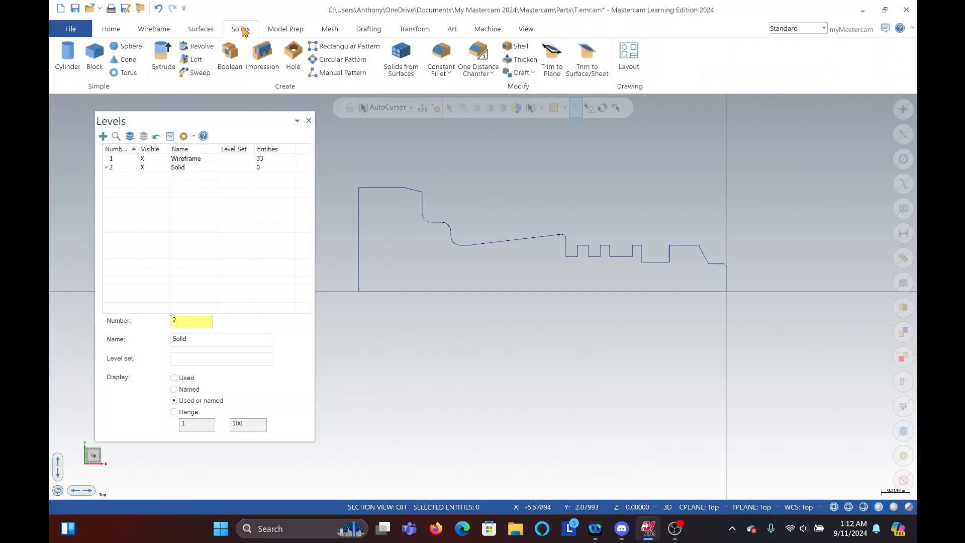
{"action": "left_click", "coordinate": [192, 48]}
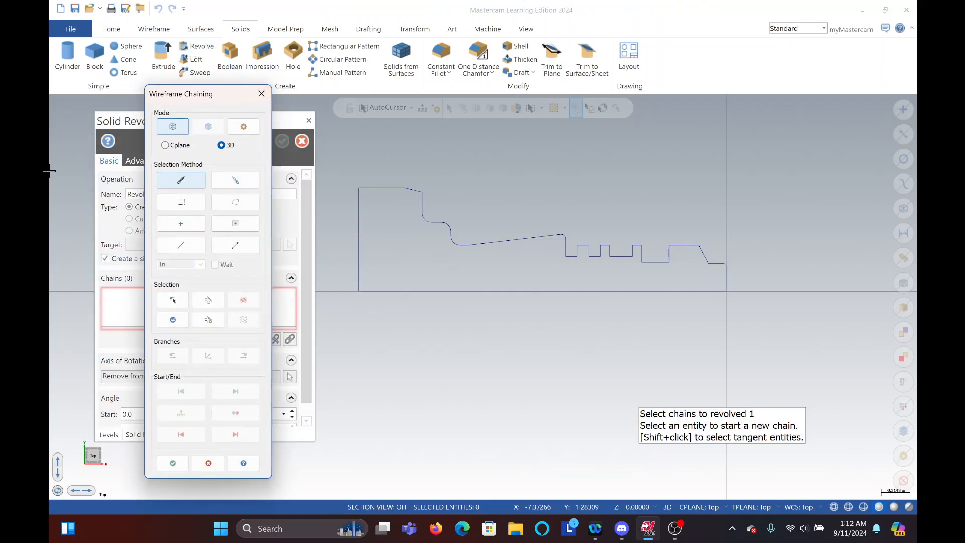
{"action": "left_click", "coordinate": [705, 292]}
{"action": "left_click", "coordinate": [173, 462]}
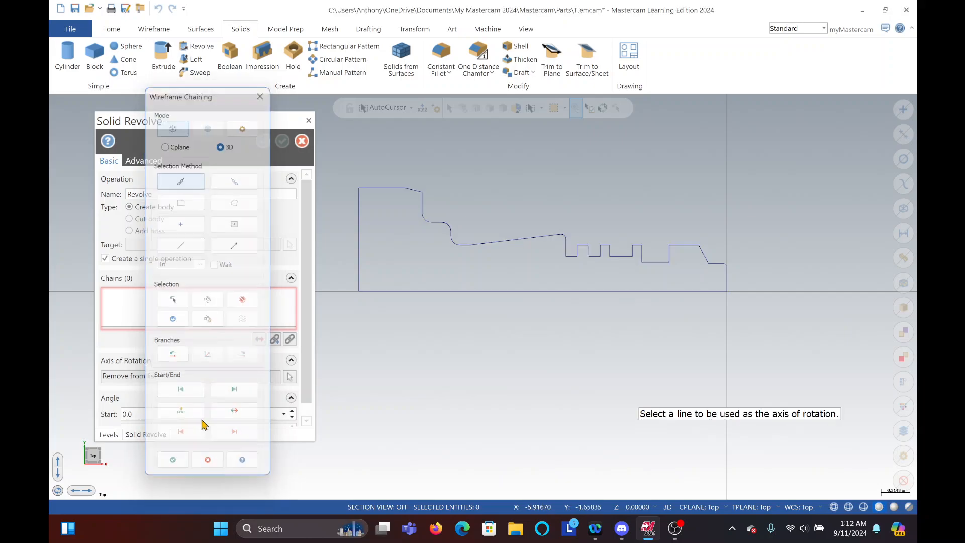
{"action": "left_click", "coordinate": [519, 290]}
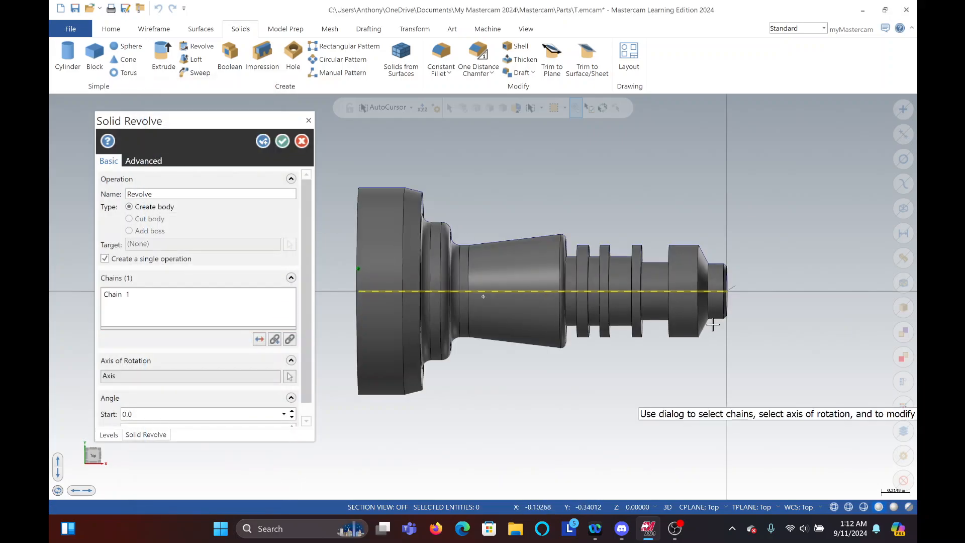
{"action": "middle_click_drag", "start_coordinate": [518, 287], "coordinate": [694, 342]}
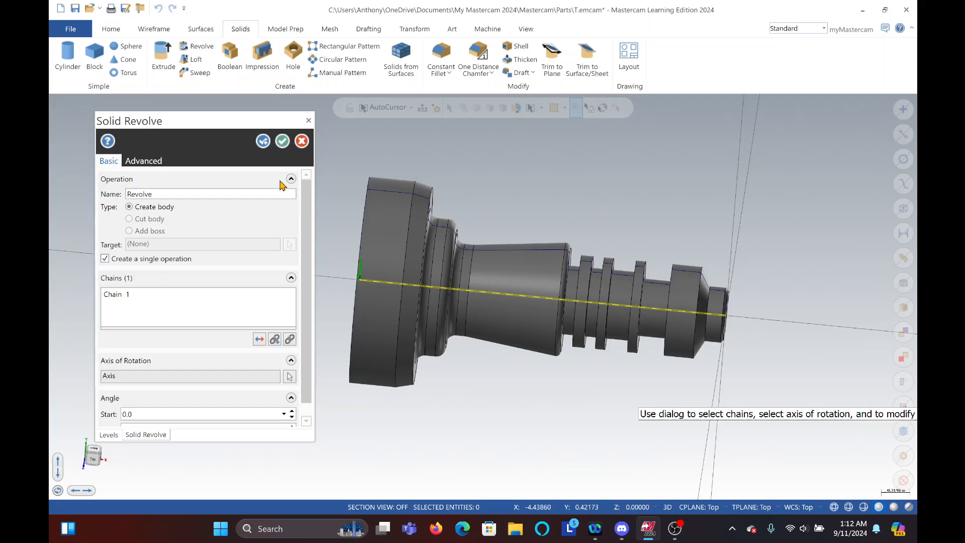
{"action": "left_click", "coordinate": [282, 141]}
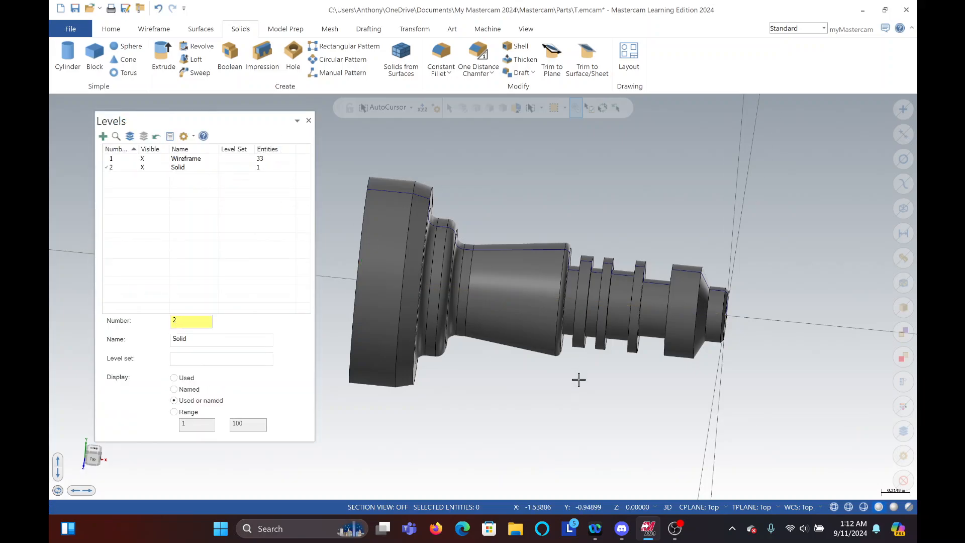
- Show the part in isometric view with the Wireframe level hidden, and close the Levels manager
{"action": "mouse_move", "coordinate": [579, 380]}
{"action": "middle_mouse_down"}
{"action": "mouse_move", "coordinate": [483, 399]}
{"action": "mouse_move", "coordinate": [459, 379]}
{"action": "mouse_move", "coordinate": [513, 340]}
{"action": "mouse_move", "coordinate": [594, 372]}
{"action": "middle_mouse_up"}
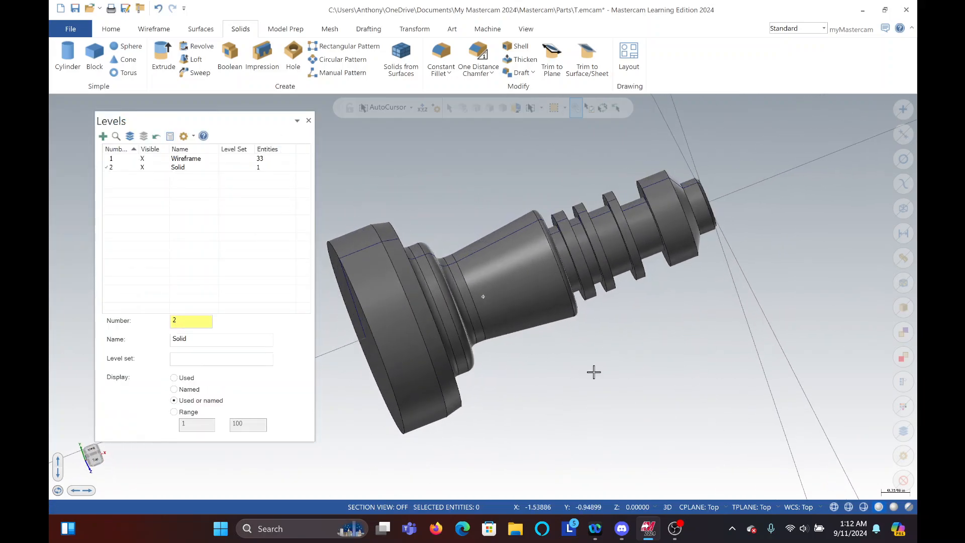
{"action": "left_click", "coordinate": [96, 459]}
{"action": "middle_click_drag", "start_coordinate": [564, 315], "coordinate": [621, 362]}
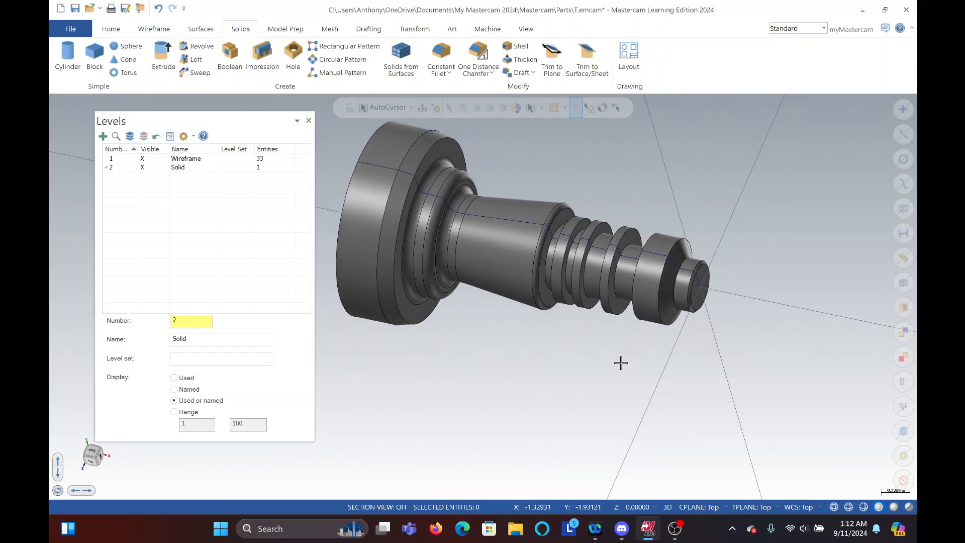
{"action": "right_click", "coordinate": [624, 140]}
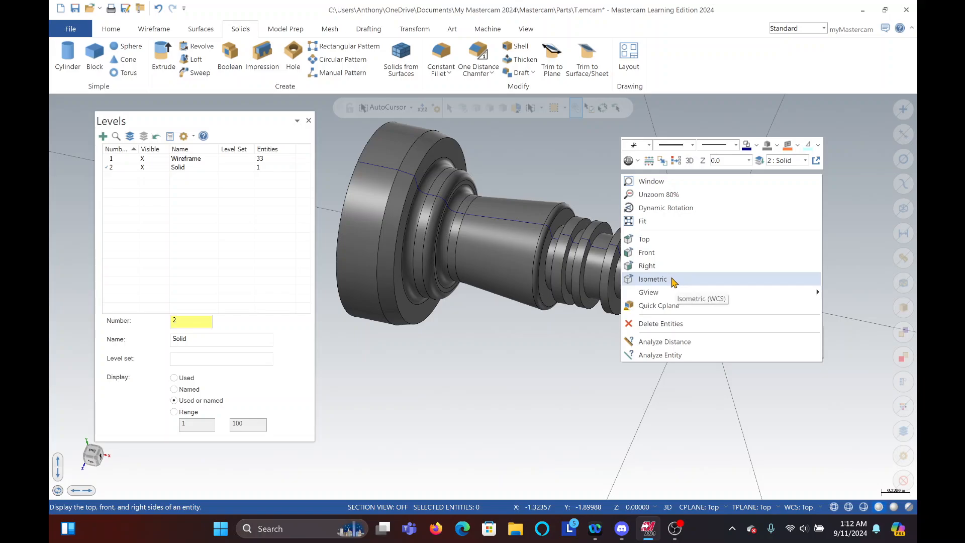
{"action": "left_click", "coordinate": [673, 280]}
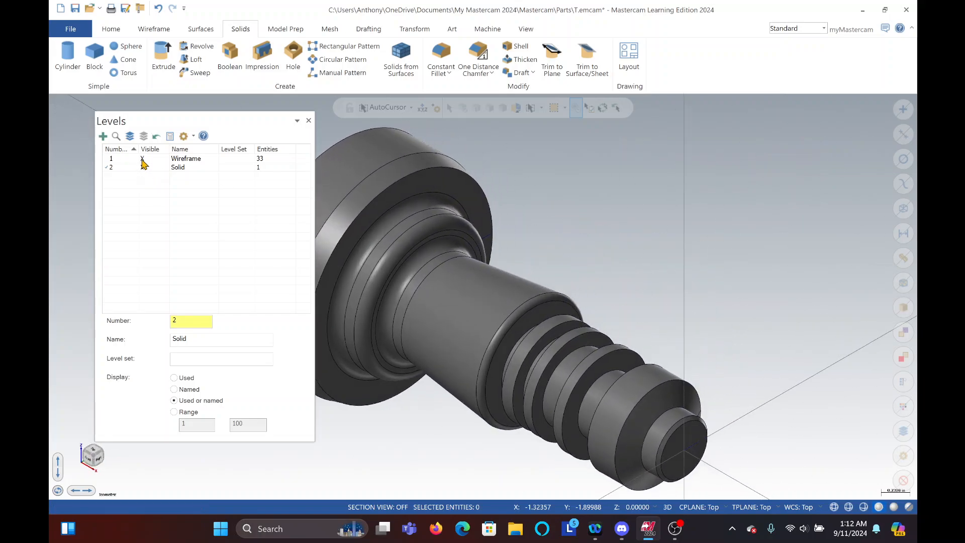
{"action": "left_click", "coordinate": [142, 158]}
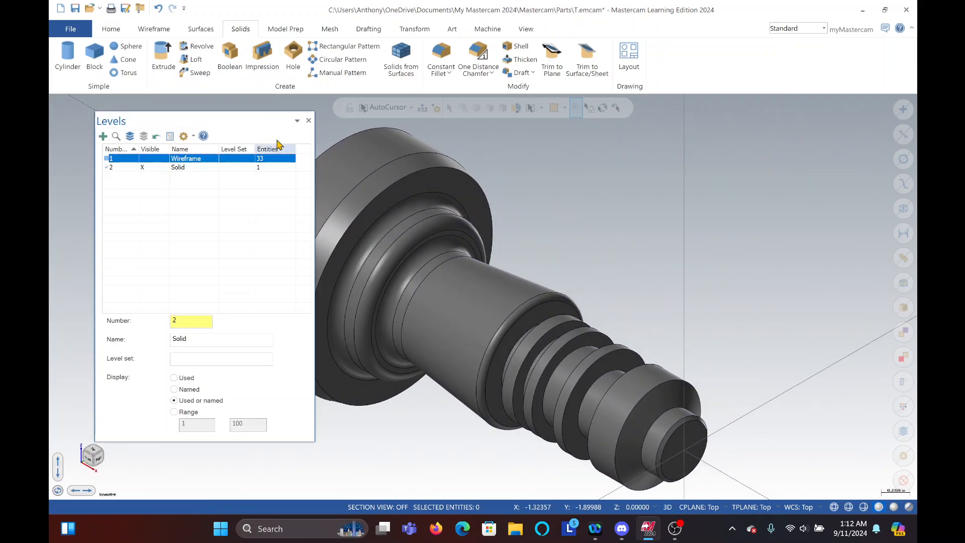
{"action": "left_click", "coordinate": [309, 120]}
- Examine the revolved solid from the right, top and isometric views and from several rotated angles
{"action": "middle_click_drag", "start_coordinate": [573, 248], "coordinate": [304, 360]}
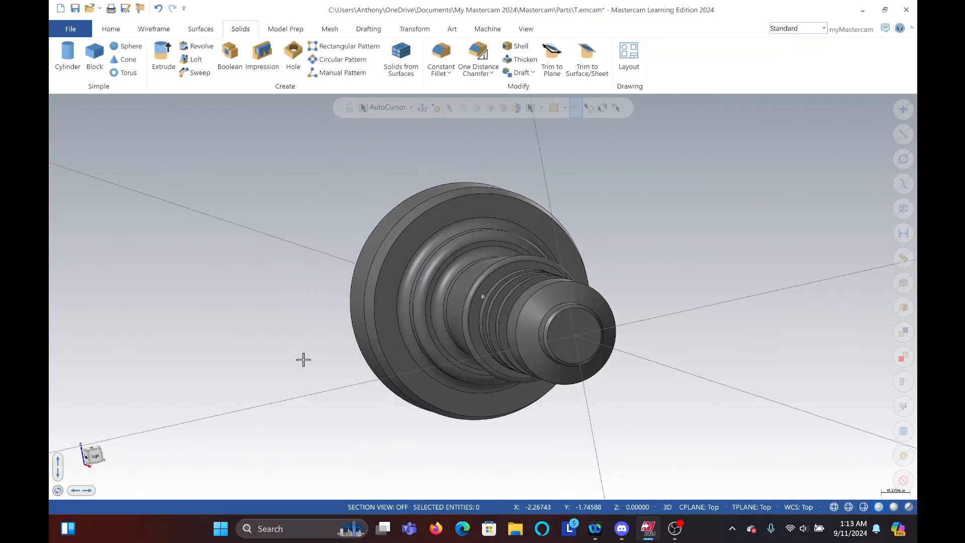
{"action": "left_click", "coordinate": [93, 456]}
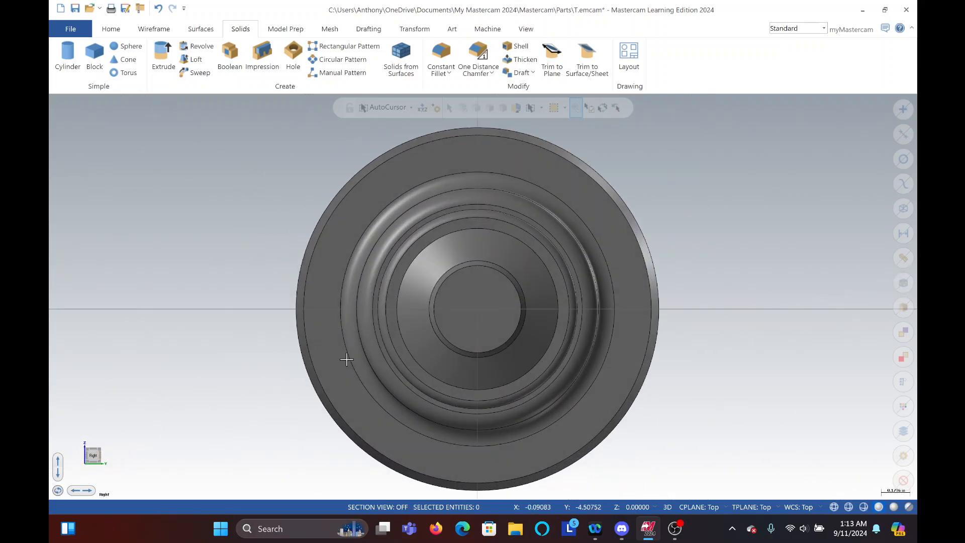
{"action": "scroll", "coordinate": [412, 307], "scroll_direction": "down", "scroll_amount": 4}
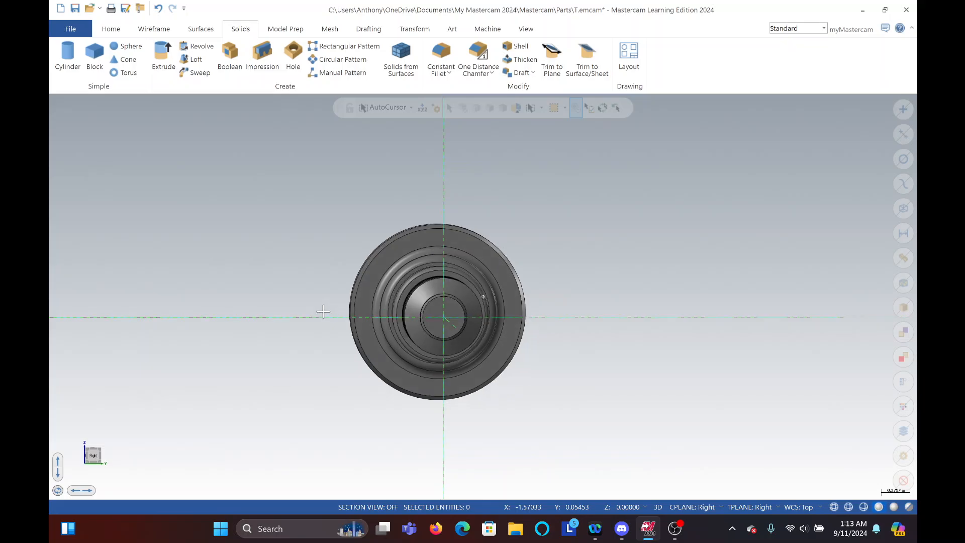
{"action": "mouse_move", "coordinate": [323, 312]}
{"action": "middle_mouse_down"}
{"action": "mouse_move", "coordinate": [582, 290]}
{"action": "mouse_move", "coordinate": [540, 308]}
{"action": "mouse_move", "coordinate": [488, 372]}
{"action": "mouse_move", "coordinate": [497, 480]}
{"action": "mouse_move", "coordinate": [538, 417]}
{"action": "mouse_move", "coordinate": [575, 427]}
{"action": "mouse_move", "coordinate": [556, 488]}
{"action": "mouse_move", "coordinate": [518, 452]}
{"action": "mouse_move", "coordinate": [536, 416]}
{"action": "middle_mouse_up"}
{"action": "left_click", "coordinate": [97, 458]}
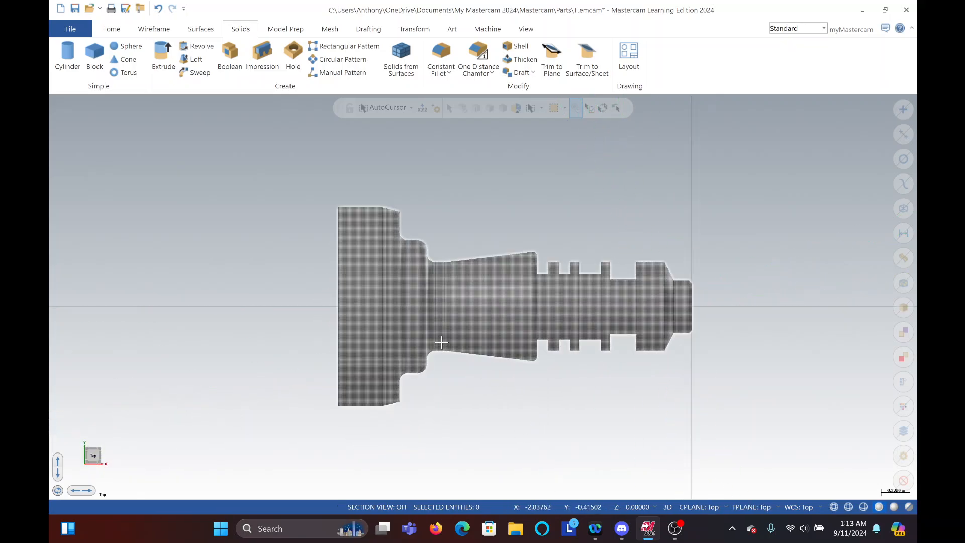
{"action": "middle_click_drag", "start_coordinate": [592, 231], "coordinate": [540, 298]}
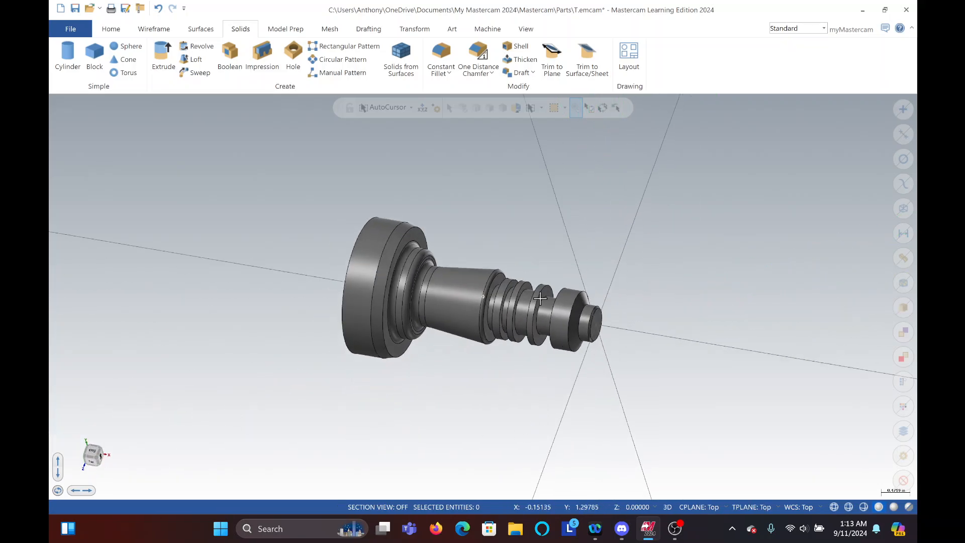
{"action": "right_click", "coordinate": [305, 258]}
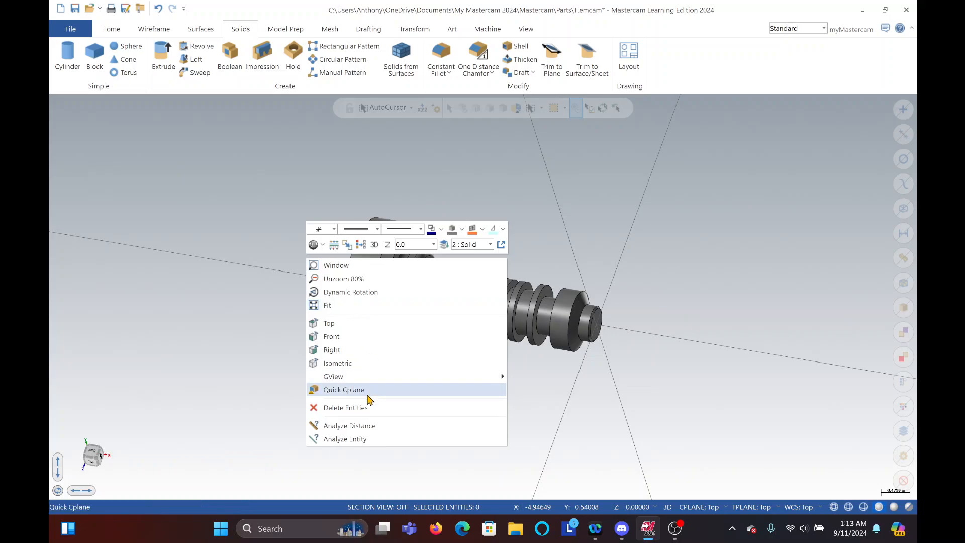
{"action": "left_click", "coordinate": [337, 363]}
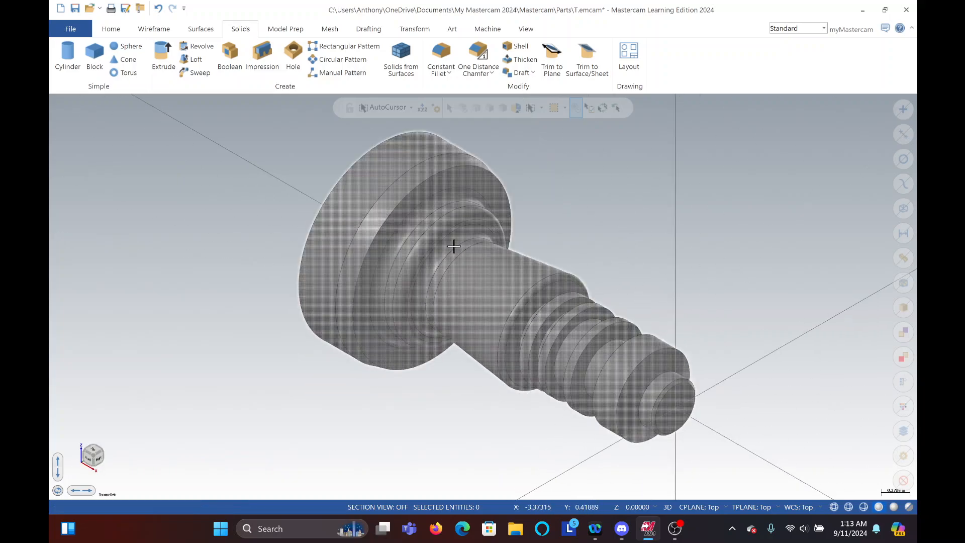
{"action": "mouse_move", "coordinate": [546, 244]}
{"action": "middle_mouse_down"}
{"action": "mouse_move", "coordinate": [596, 255]}
{"action": "mouse_move", "coordinate": [556, 231]}
{"action": "mouse_move", "coordinate": [641, 224]}
{"action": "mouse_move", "coordinate": [612, 200]}
{"action": "mouse_move", "coordinate": [477, 199]}
{"action": "mouse_move", "coordinate": [563, 222]}
{"action": "mouse_move", "coordinate": [553, 169]}
{"action": "mouse_move", "coordinate": [566, 248]}
{"action": "mouse_move", "coordinate": [623, 218]}
{"action": "mouse_move", "coordinate": [715, 194]}
{"action": "mouse_move", "coordinate": [668, 175]}
{"action": "mouse_move", "coordinate": [575, 177]}
{"action": "mouse_move", "coordinate": [515, 143]}
{"action": "mouse_move", "coordinate": [427, 190]}
{"action": "middle_mouse_up"}
{"action": "middle_click_drag", "start_coordinate": [519, 140], "coordinate": [148, 394]}
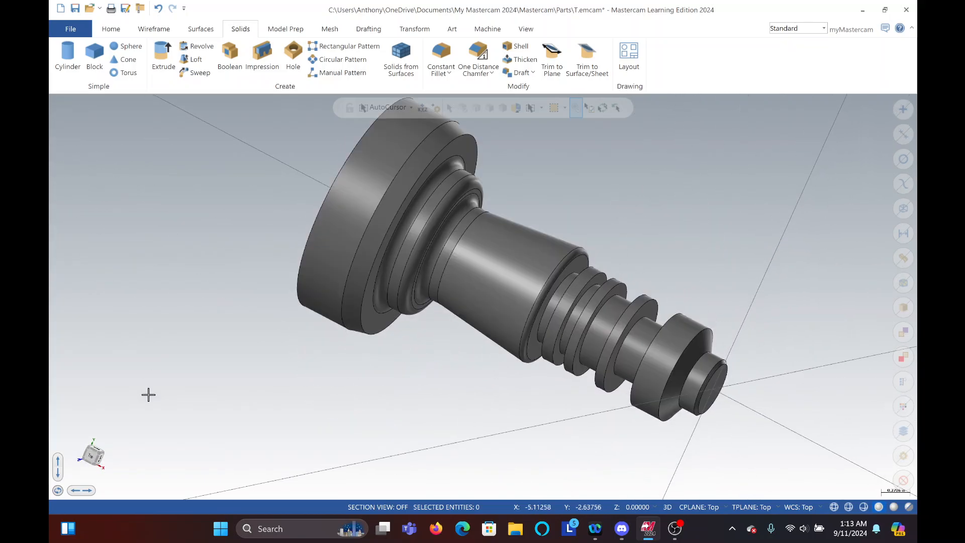
{"action": "left_click", "coordinate": [93, 459]}
{"action": "mouse_move", "coordinate": [476, 284]}
{"action": "middle_mouse_down"}
{"action": "mouse_move", "coordinate": [427, 405]}
{"action": "mouse_move", "coordinate": [558, 366]}
{"action": "mouse_move", "coordinate": [501, 317]}
{"action": "mouse_move", "coordinate": [586, 323]}
{"action": "middle_mouse_up"}
{"action": "middle_click_drag", "start_coordinate": [467, 327], "coordinate": [402, 314]}
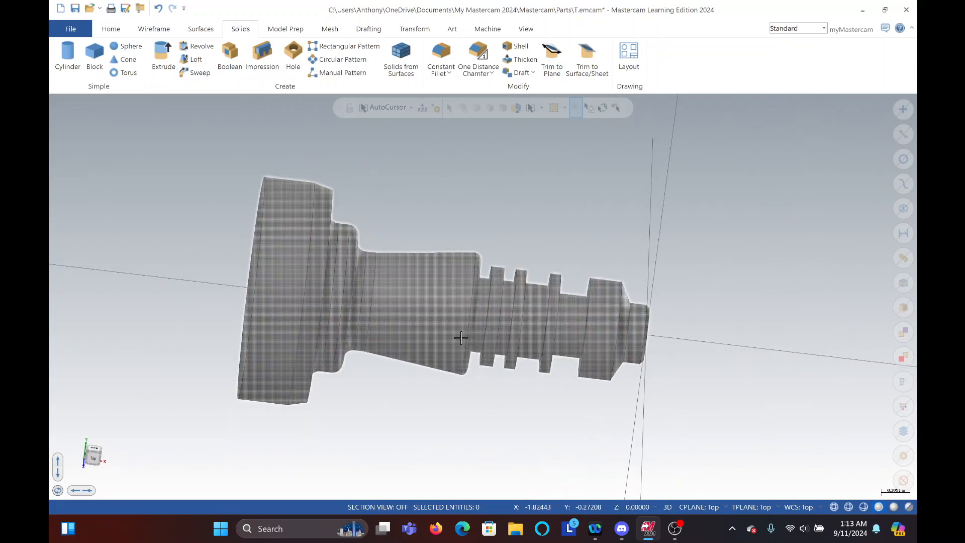